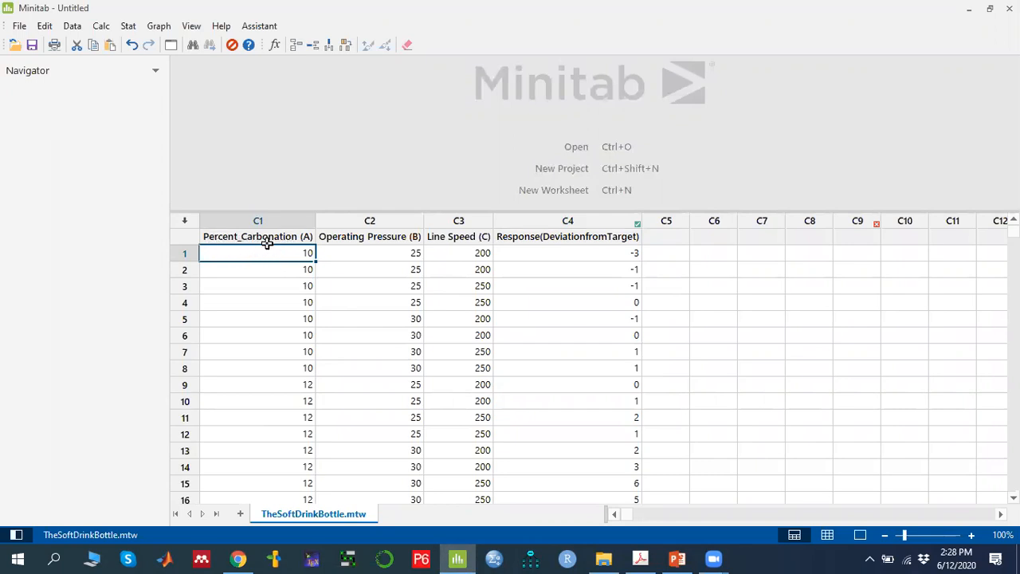
- Examine the factor columns of the soft drink bottle worksheet and the rows belonging to each Percent_Carbonation (A) level
click(359, 238)
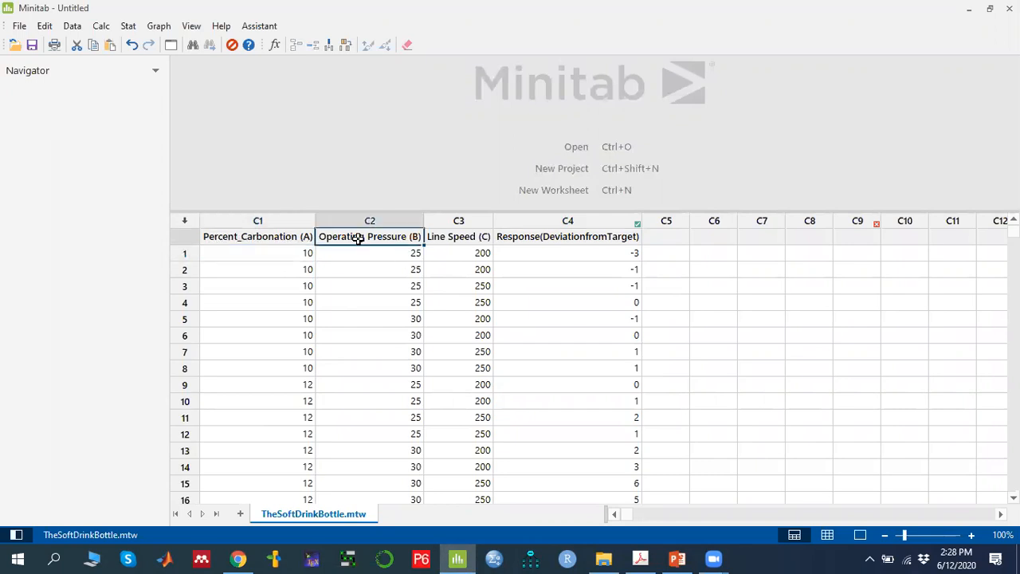
click(464, 237)
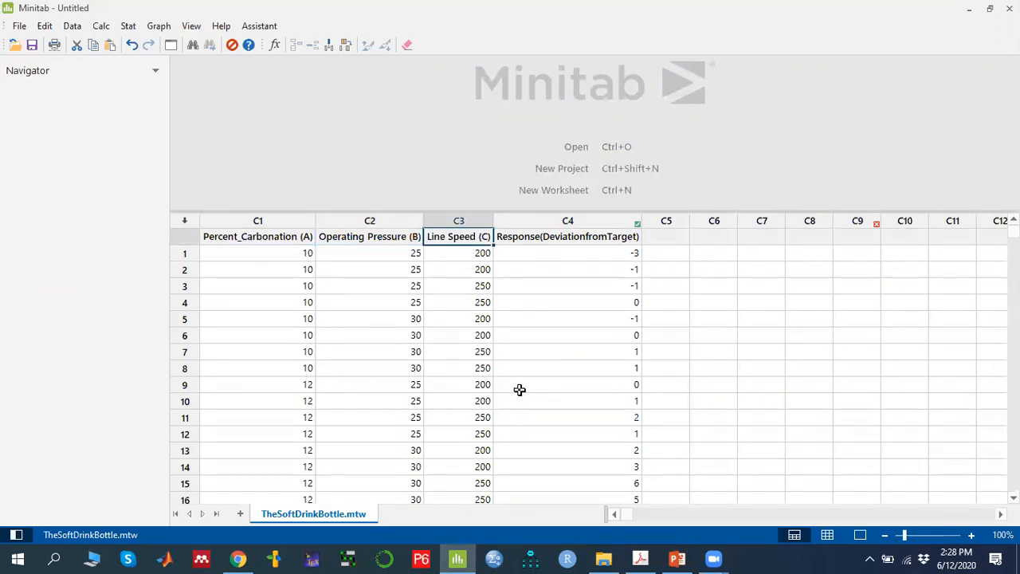
click(273, 253)
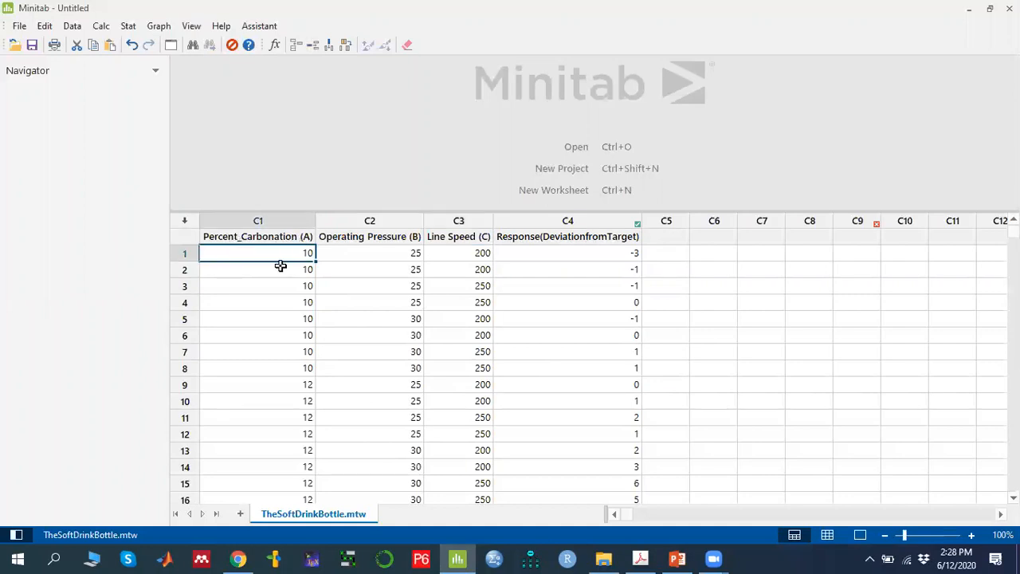
drag(292, 252, 291, 360)
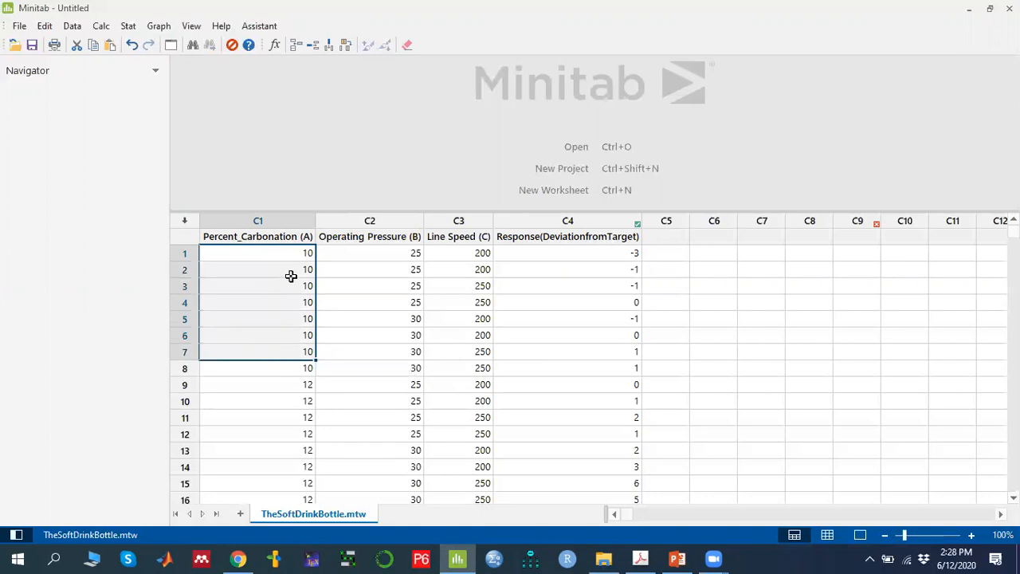
click(555, 256)
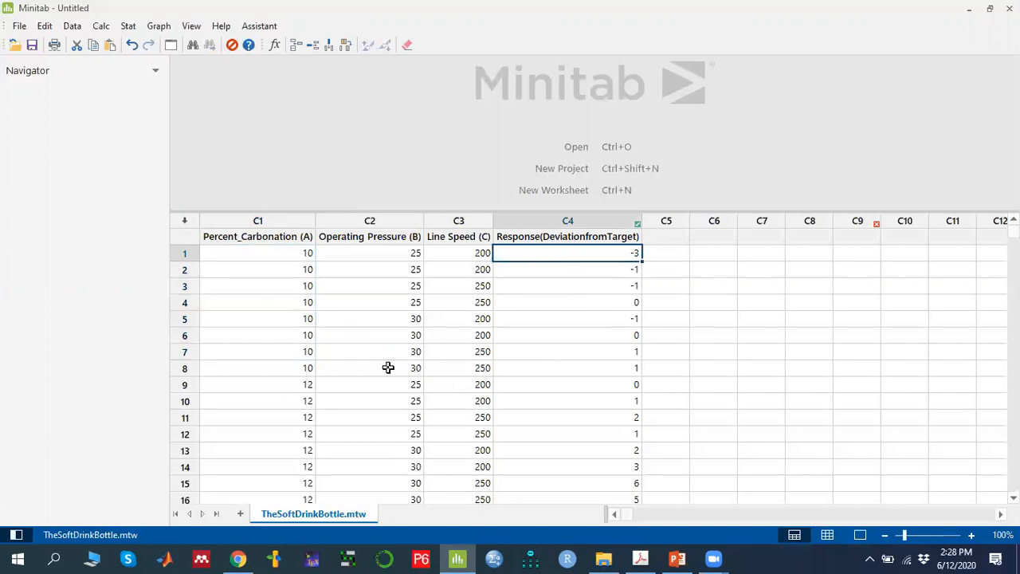
scroll(298, 435, down, 1)
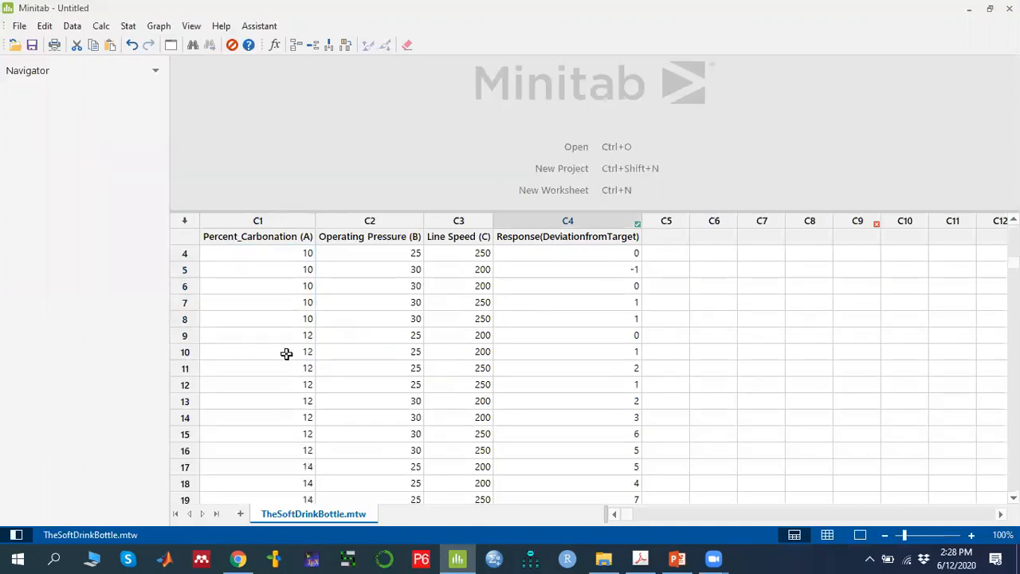
drag(289, 341, 303, 426)
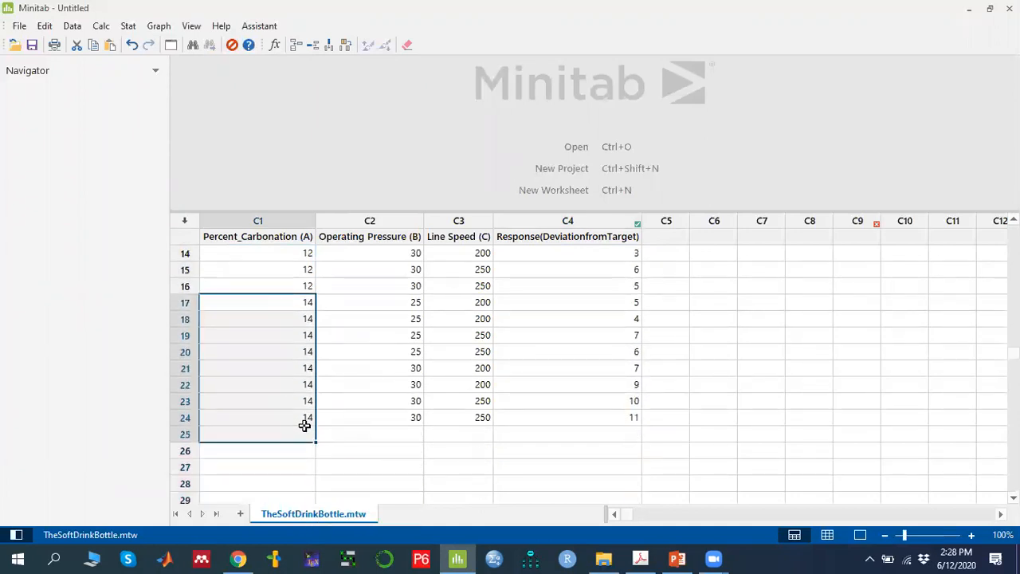
scroll(305, 427, up, 4)
scroll(305, 426, up, 1)
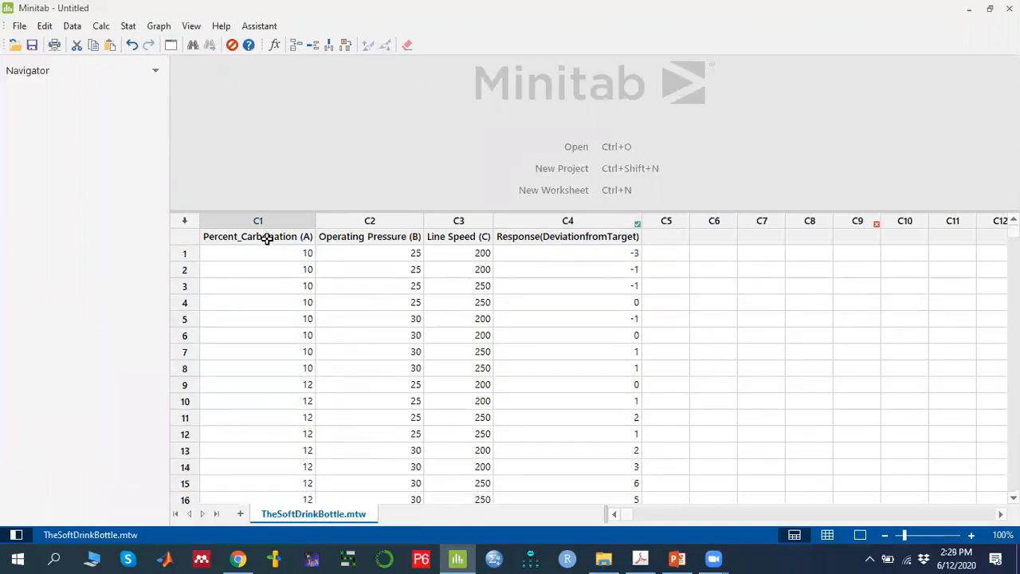
- Examine the levels in the Operating Pressure (B) and Line Speed (C) columns across the worksheet rows
click(392, 253)
scroll(394, 342, down, 4)
scroll(391, 351, up, 4)
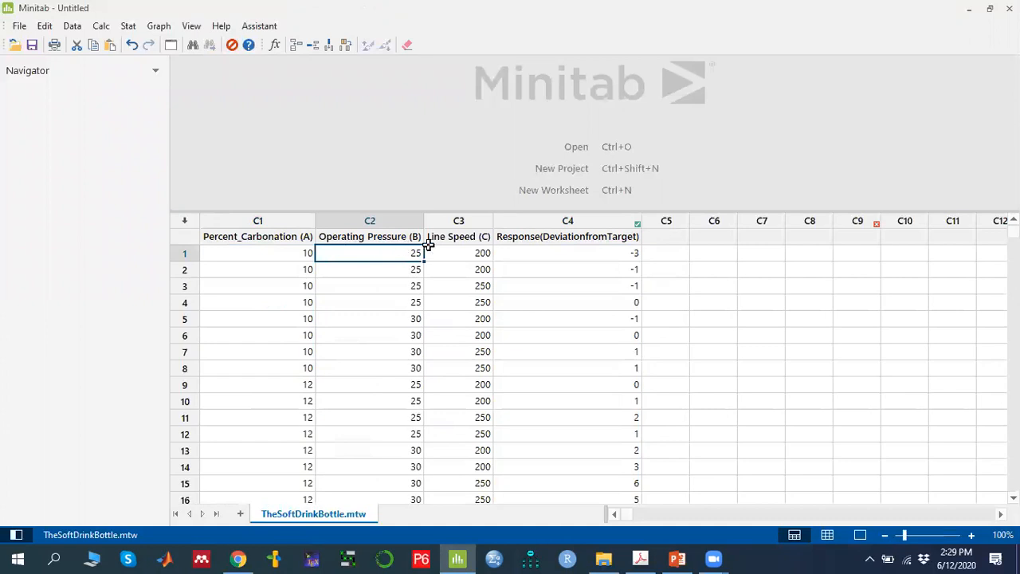
shift+click(392, 337)
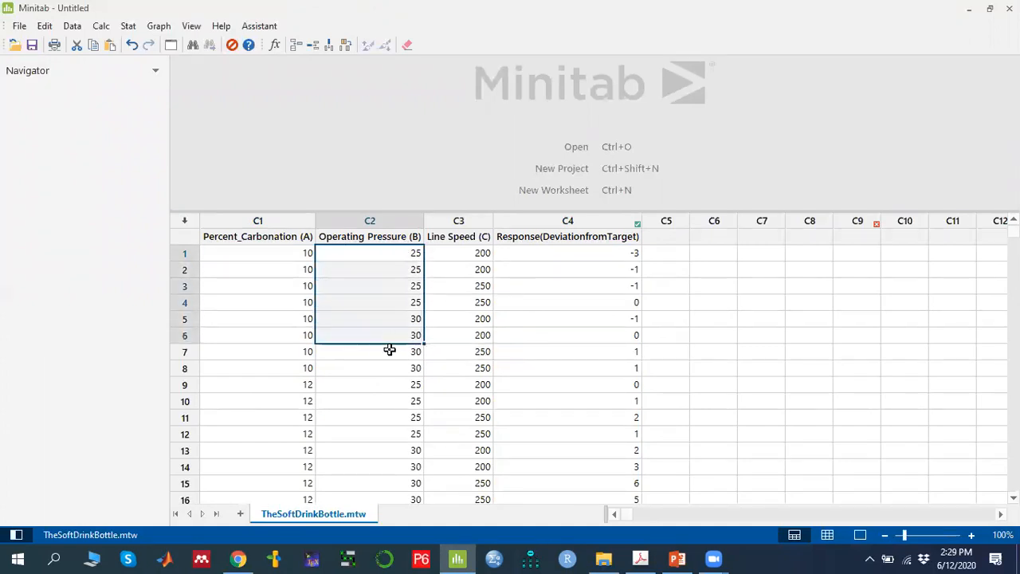
drag(390, 351, 391, 390)
click(462, 236)
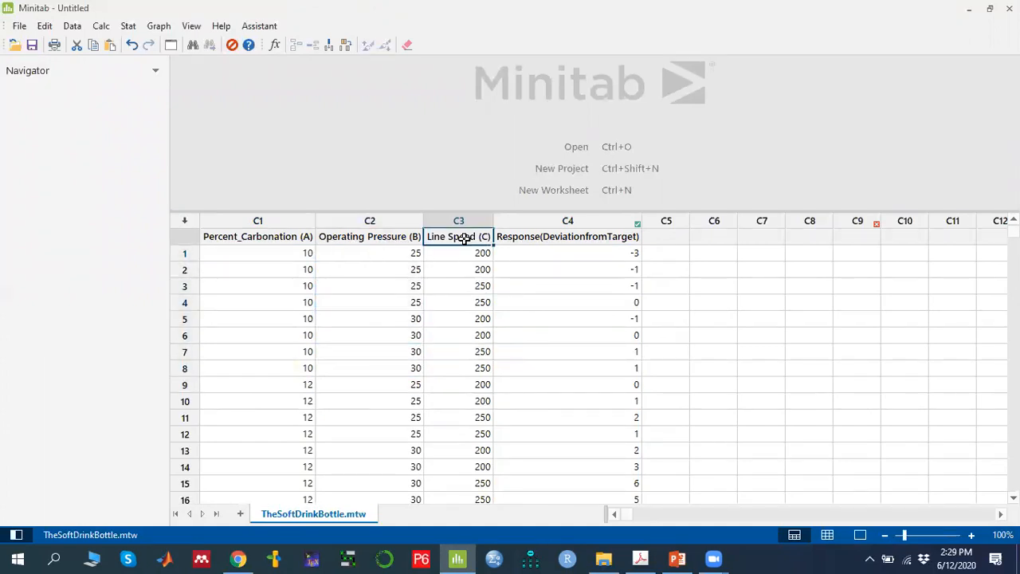
click(465, 253)
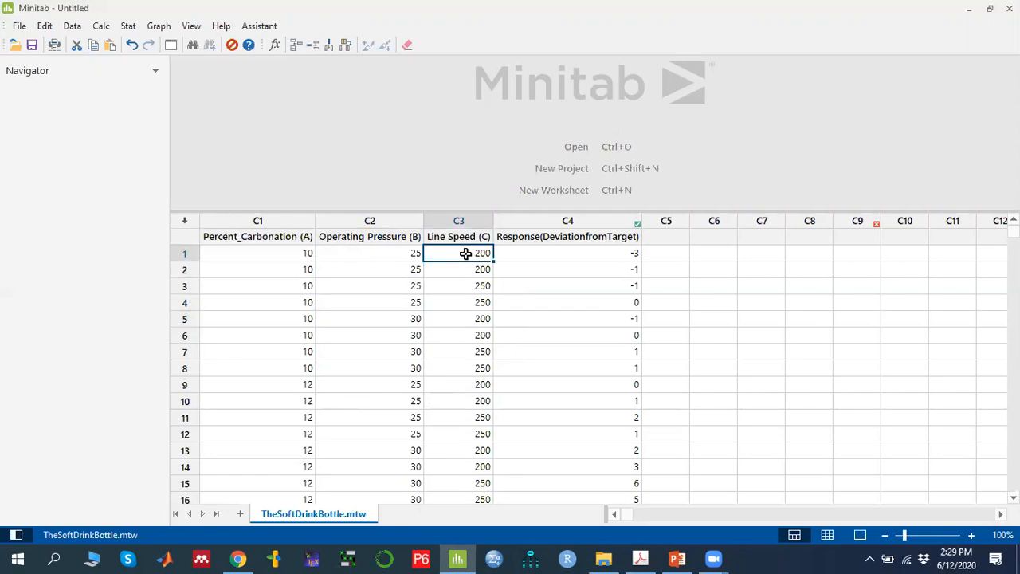
drag(466, 253, 461, 352)
click(468, 253)
click(578, 256)
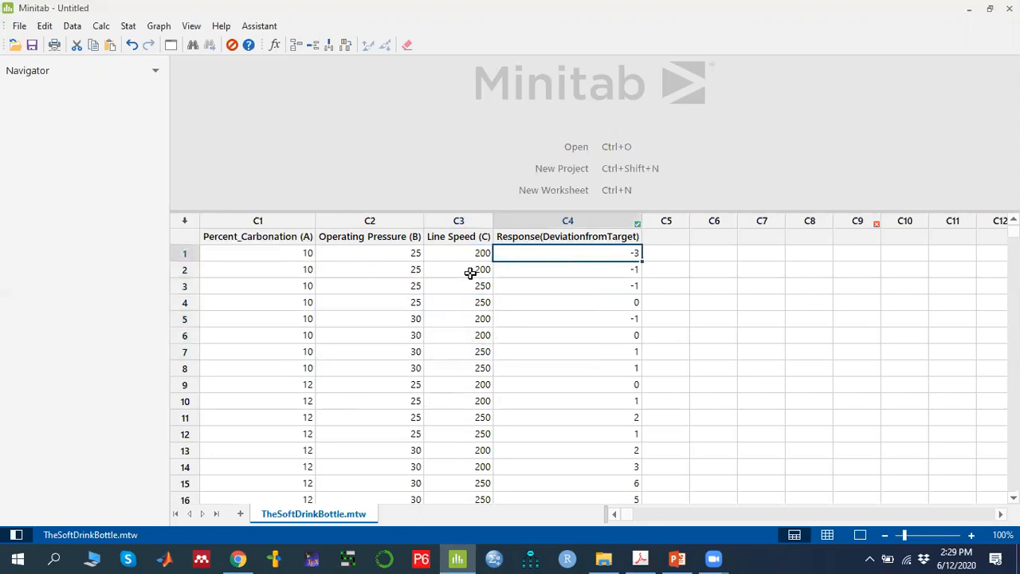
- Examine the first row's factor combination and compare the deviation responses in the first eight rows
click(288, 252)
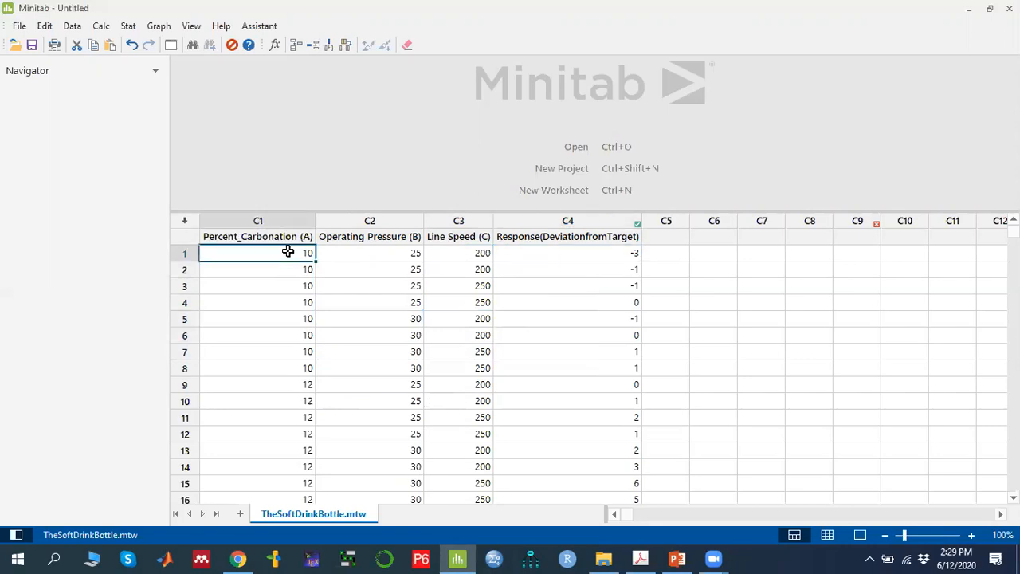
click(378, 254)
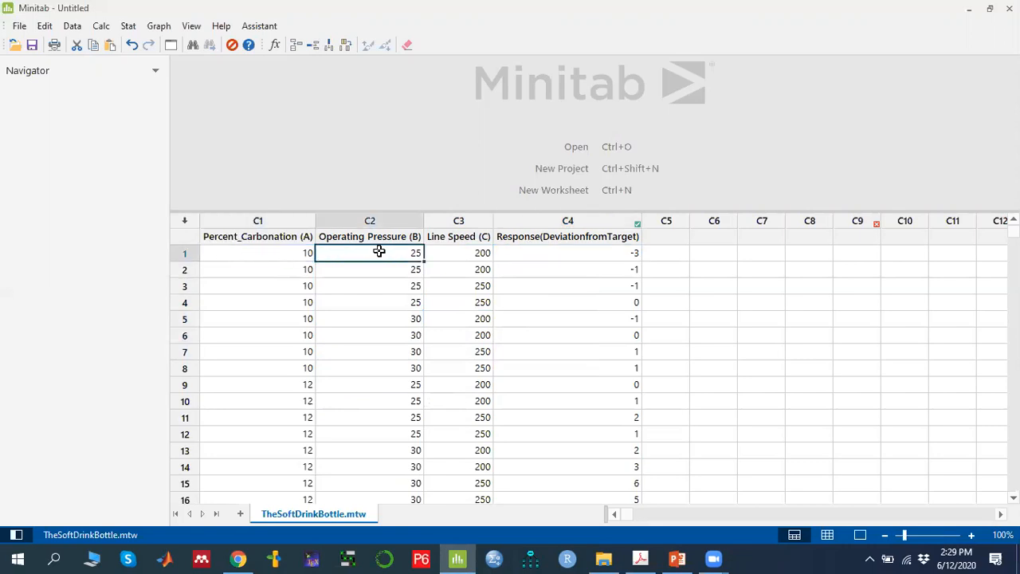
click(453, 251)
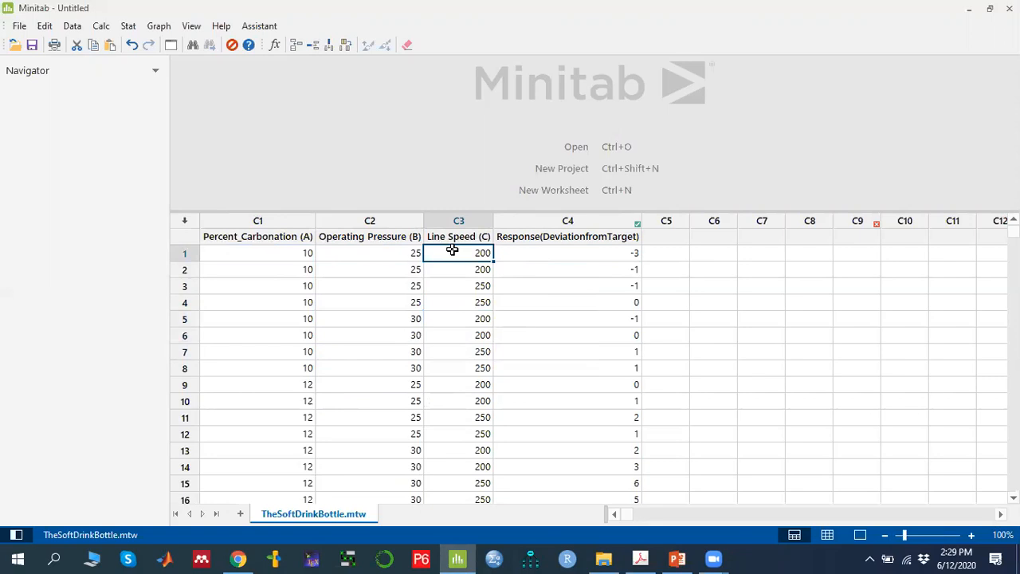
click(585, 255)
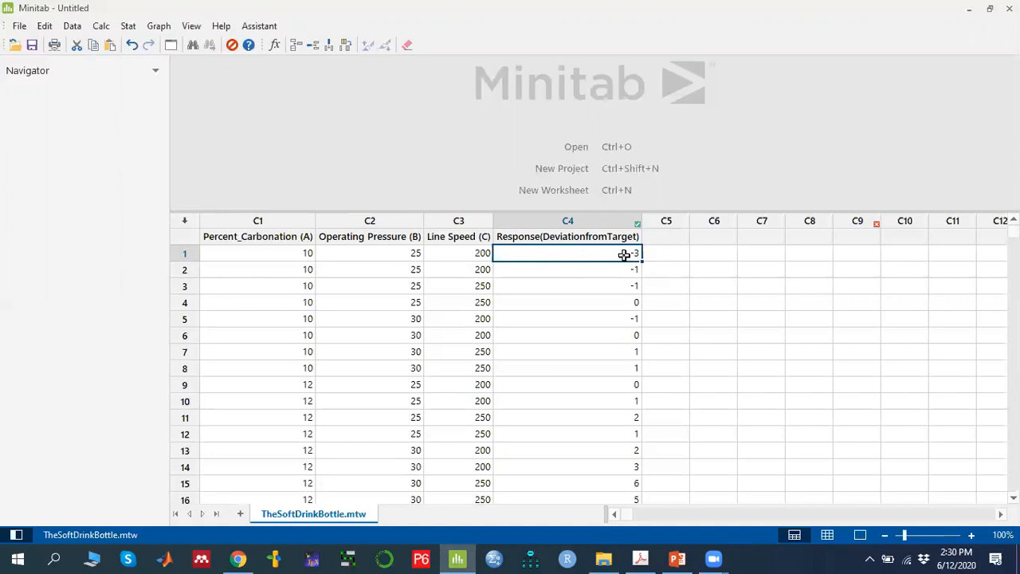
click(629, 352)
click(622, 365)
click(633, 335)
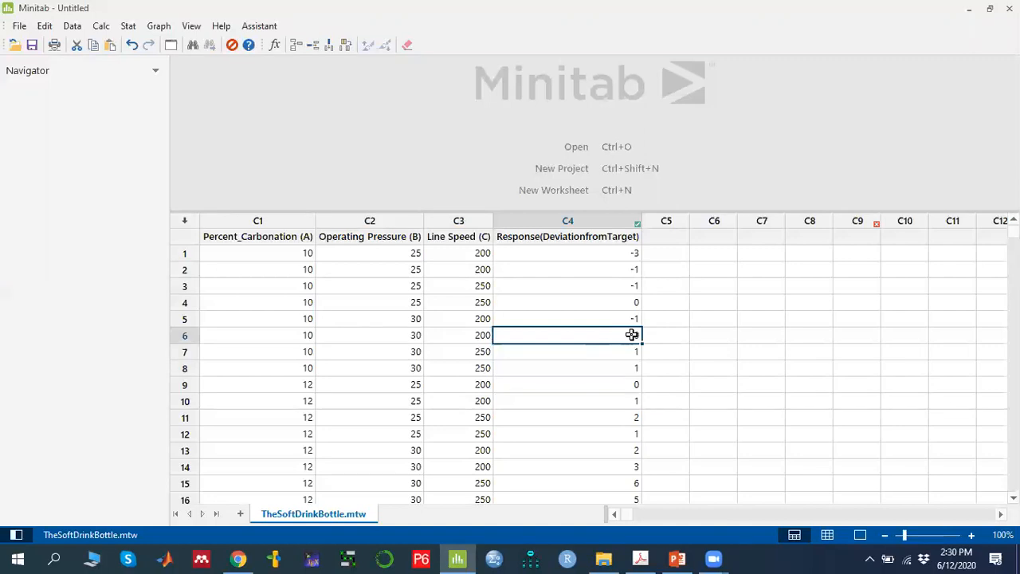
text(0)
- Review where each Percent_Carbonation (A) level begins in the worksheet and check the Operating Pressure (B) values
click(284, 254)
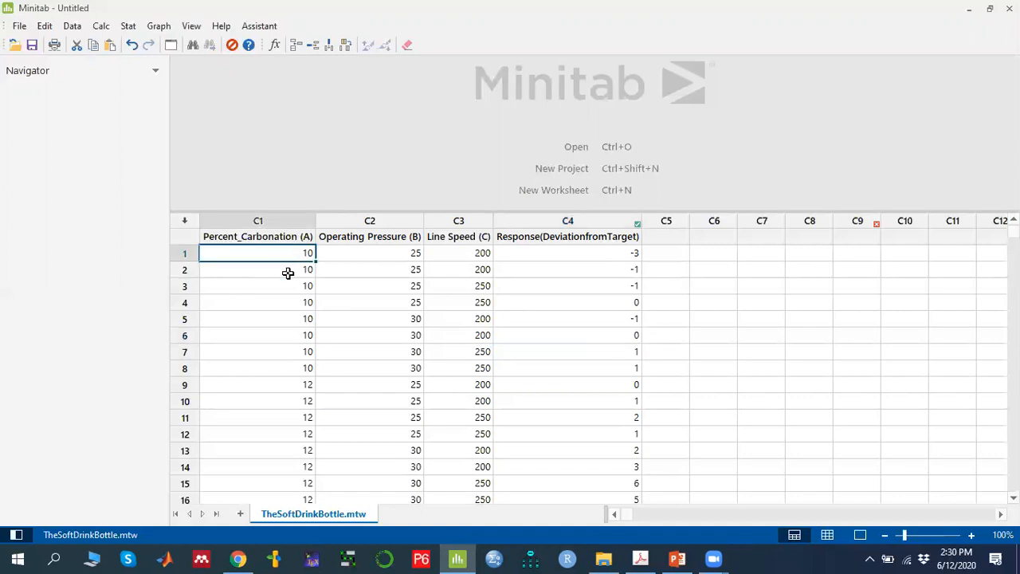
click(301, 385)
scroll(310, 423, down, 4)
click(296, 413)
scroll(296, 412, up, 4)
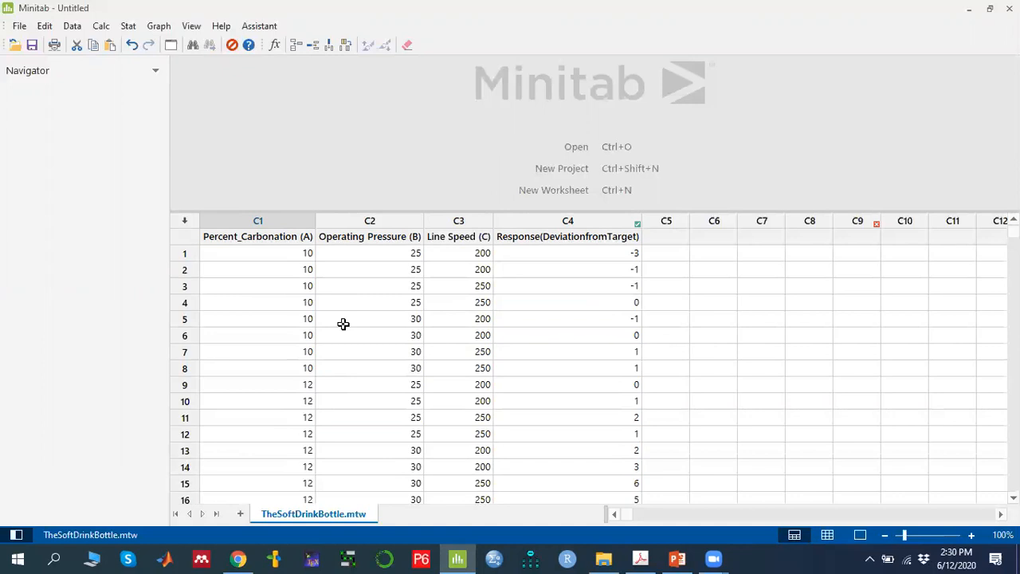
click(405, 286)
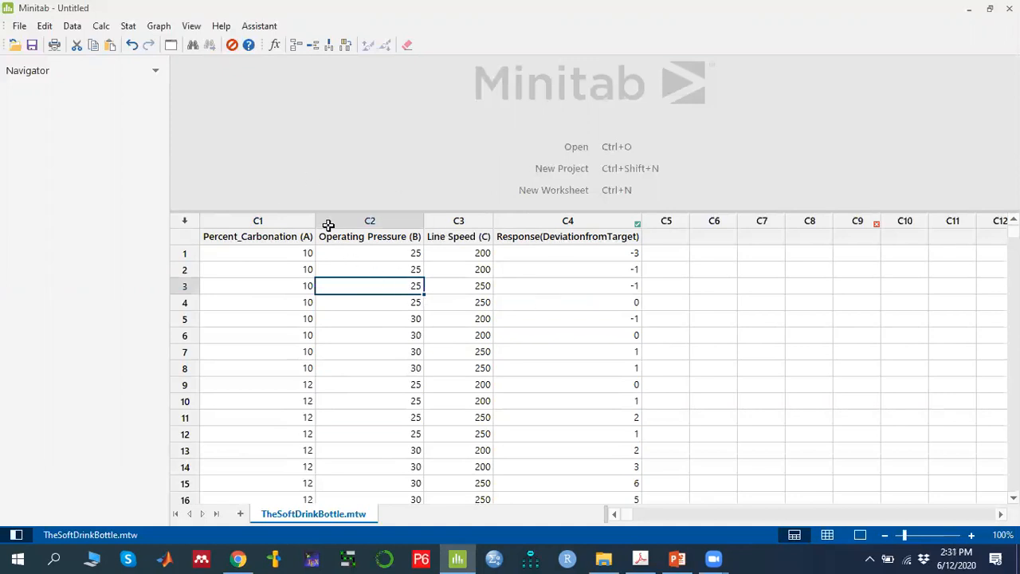
- Start fitting an ANOVA General Linear Model and re-enter Response(DeviationfromTarget) as its response
click(125, 27)
mouse_move(195, 82)
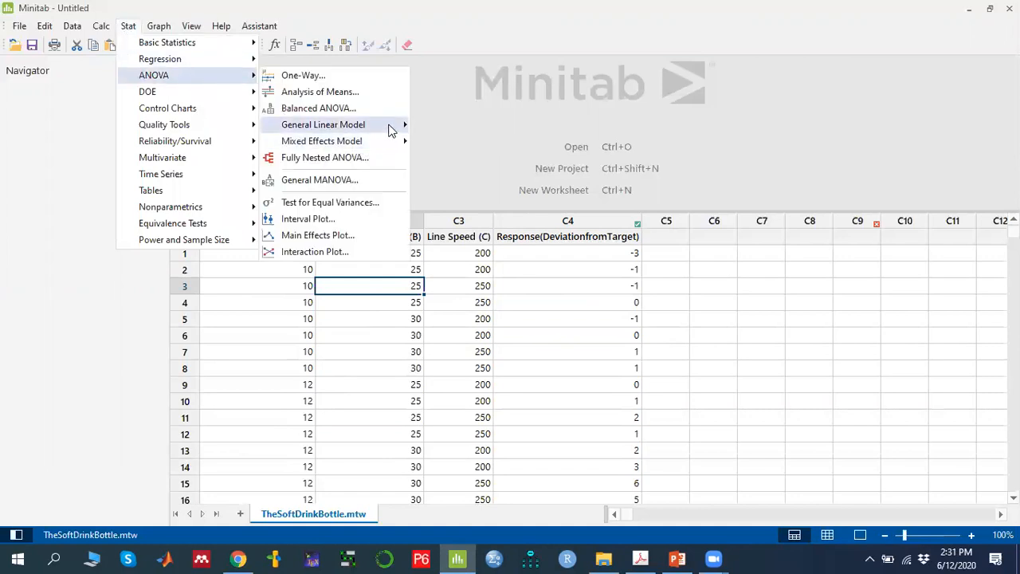
mouse_move(392, 128)
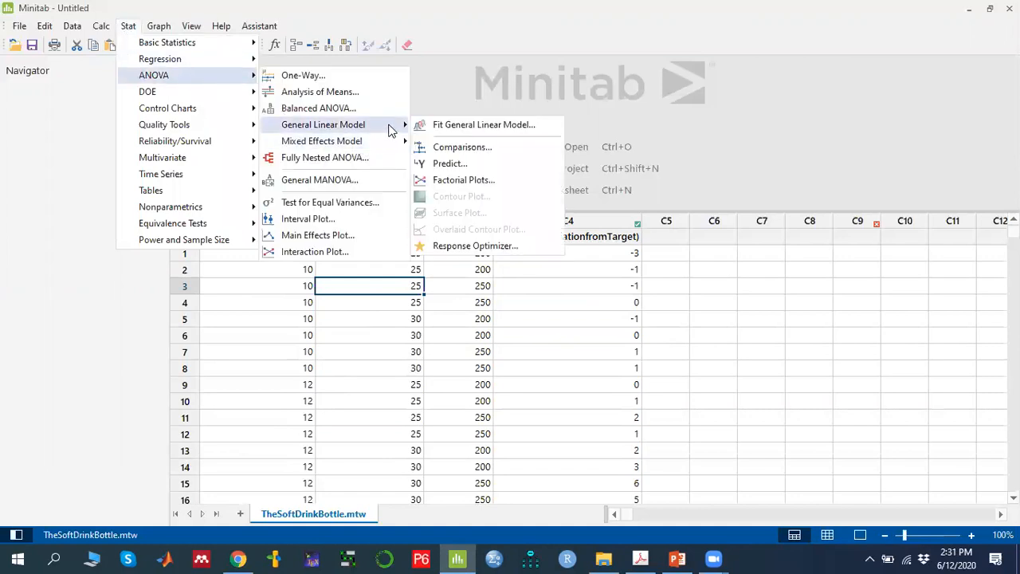
click(467, 128)
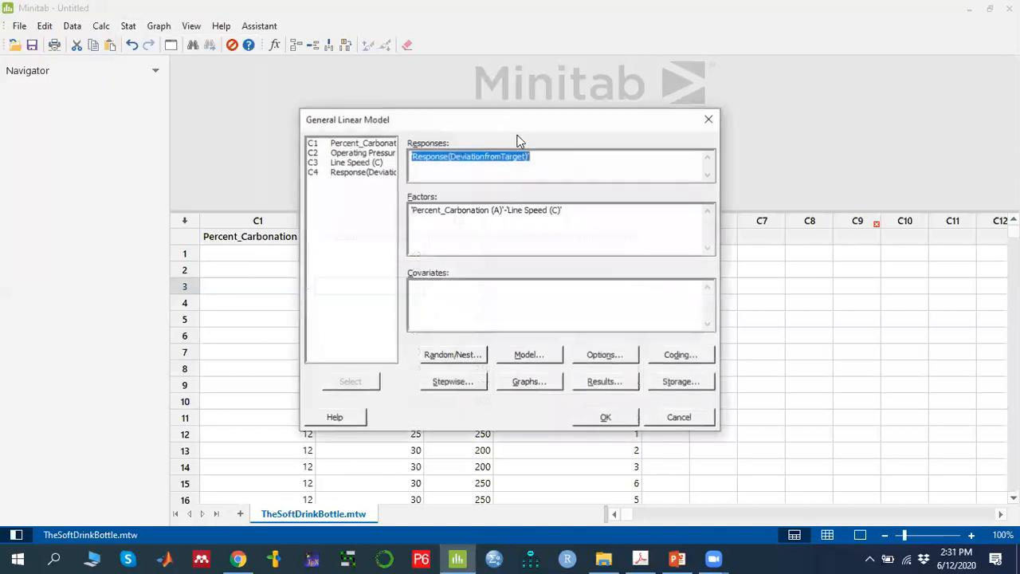
click(761, 109)
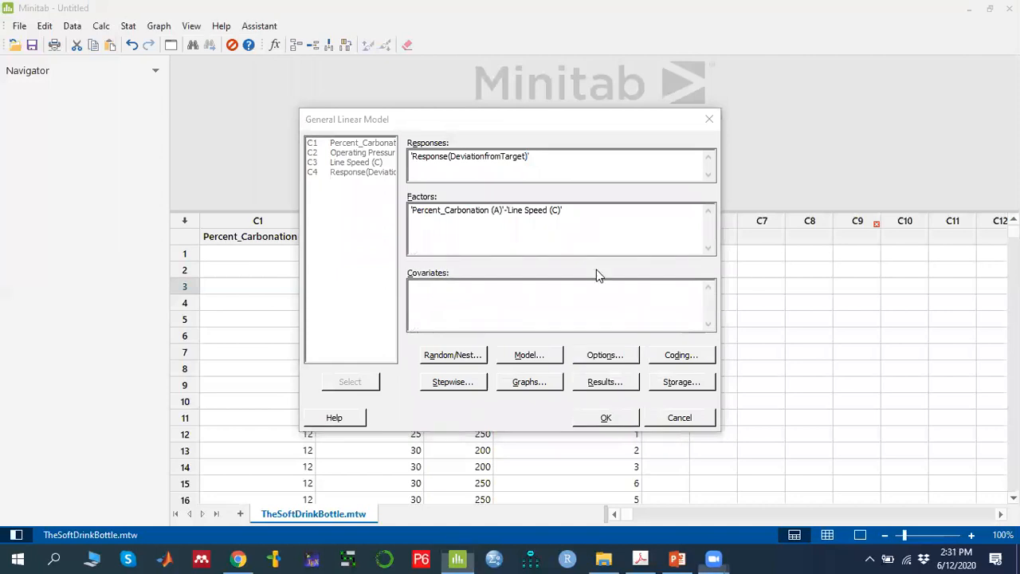
click(388, 136)
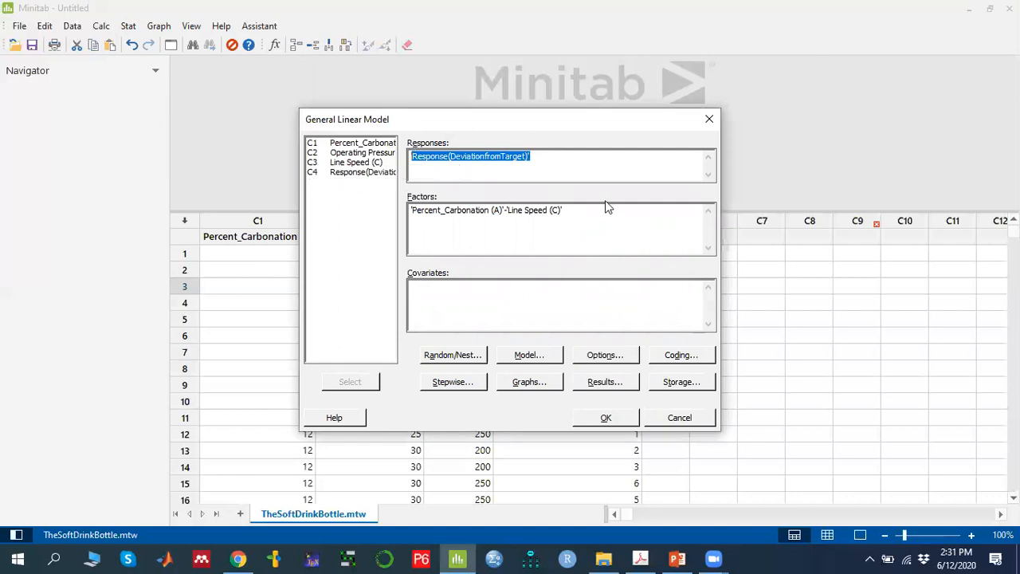
key(Delete)
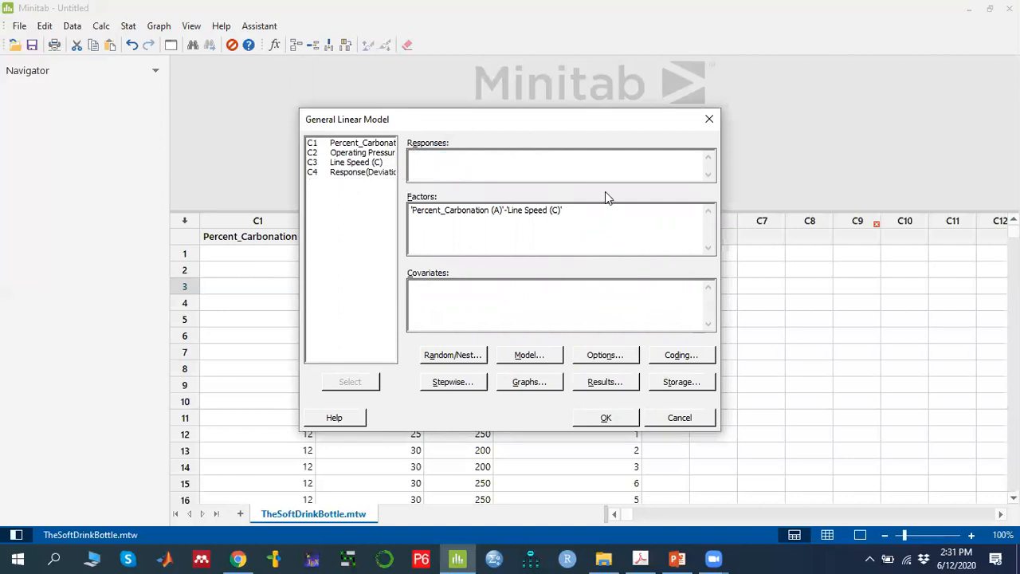
click(363, 172)
click(369, 384)
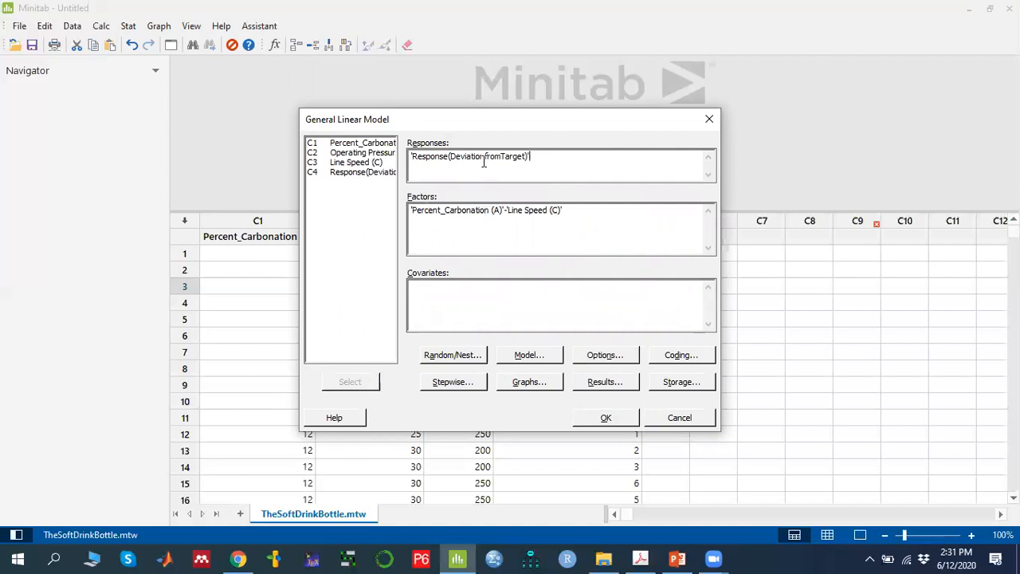
- Clear the model's factors and enter Percent_Carbonation (A), Operating Pressure (B) and Line Speed (C) as factors again
drag(588, 235, 328, 199)
key(Delete)
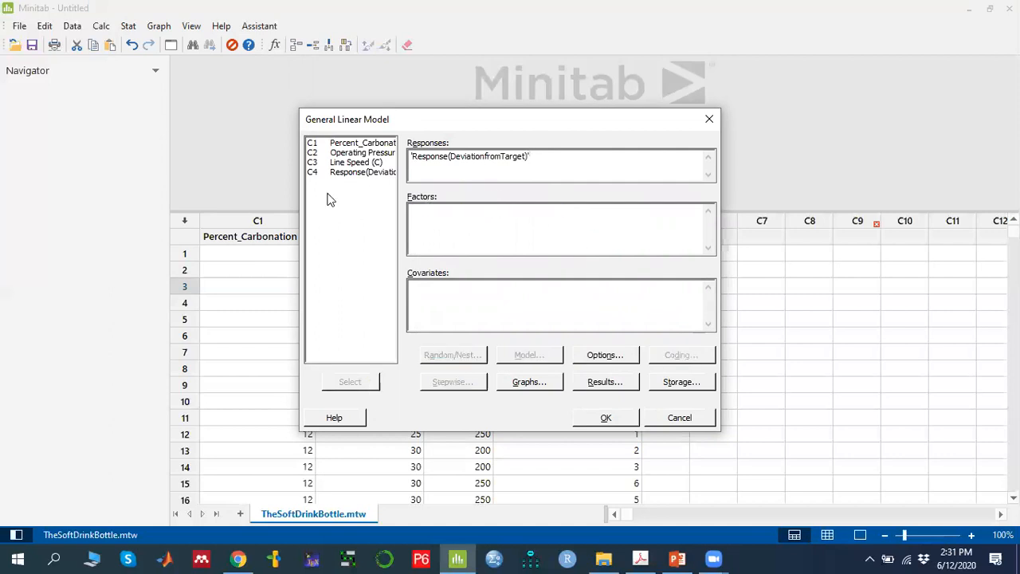
click(349, 147)
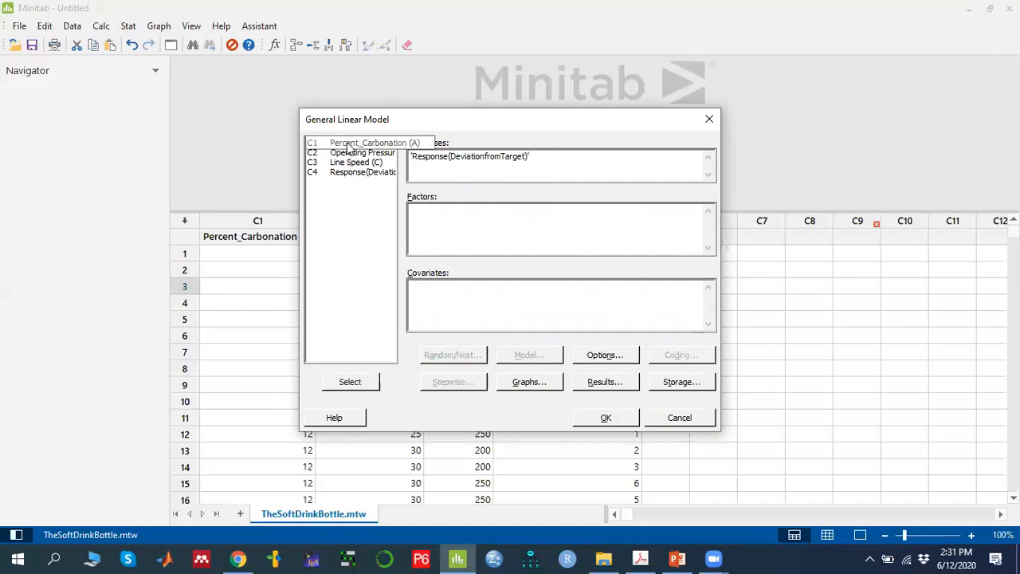
key(Down)
key(shift+Down)
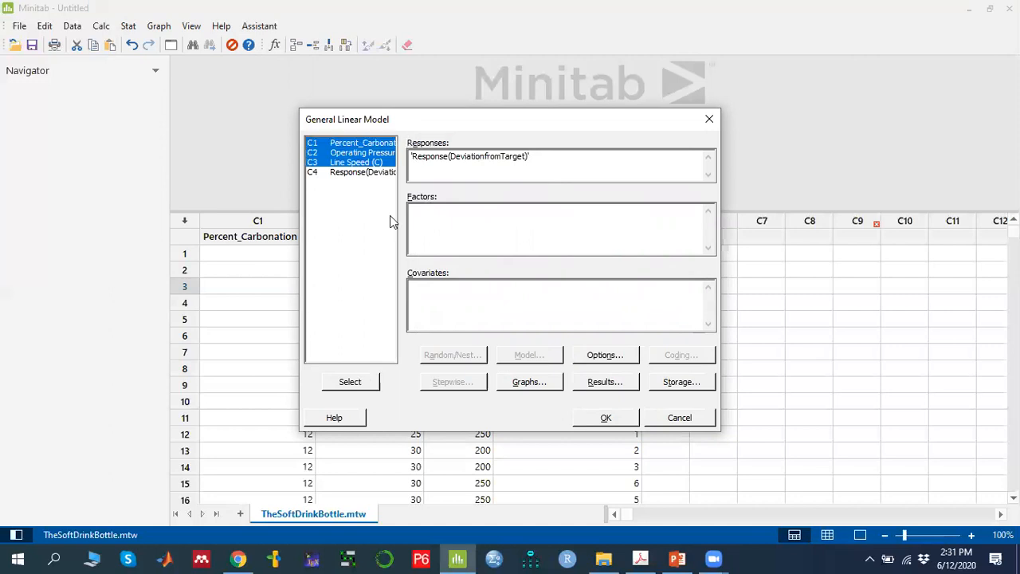
click(356, 383)
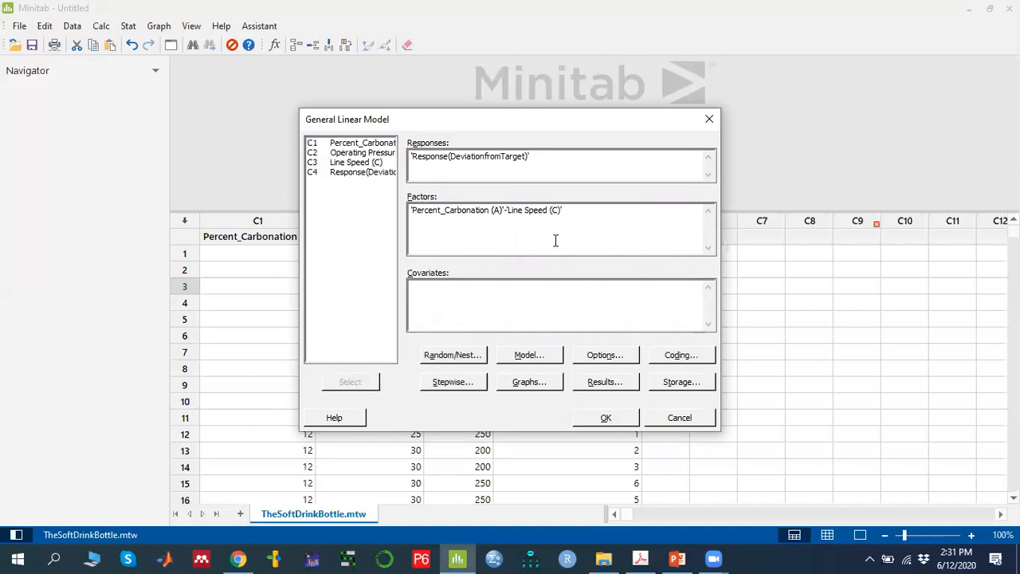
- Remove the Percent_Carbonation (A)*Operating Pressure (B) interaction from the General Linear Model's terms
click(539, 360)
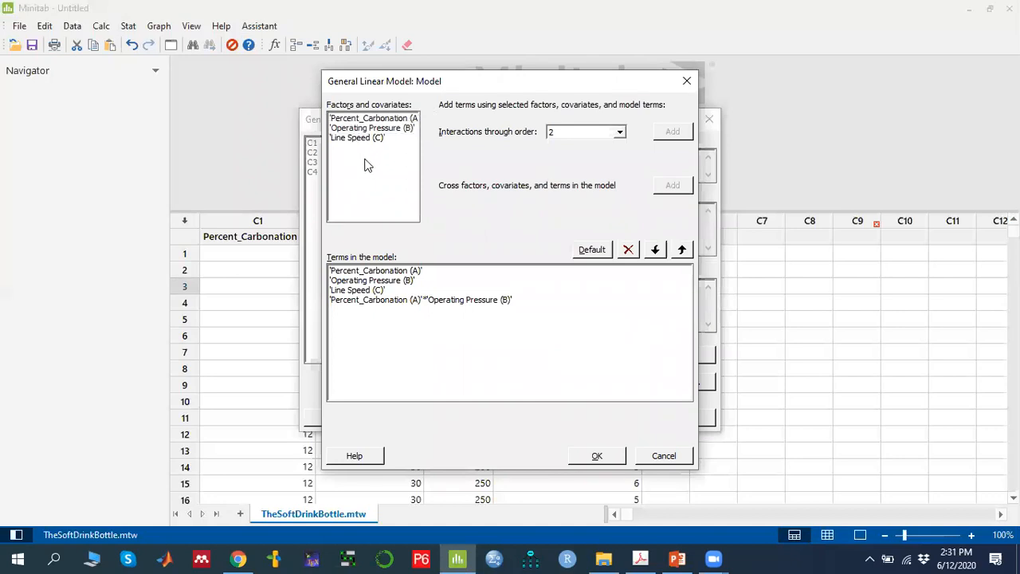
click(439, 301)
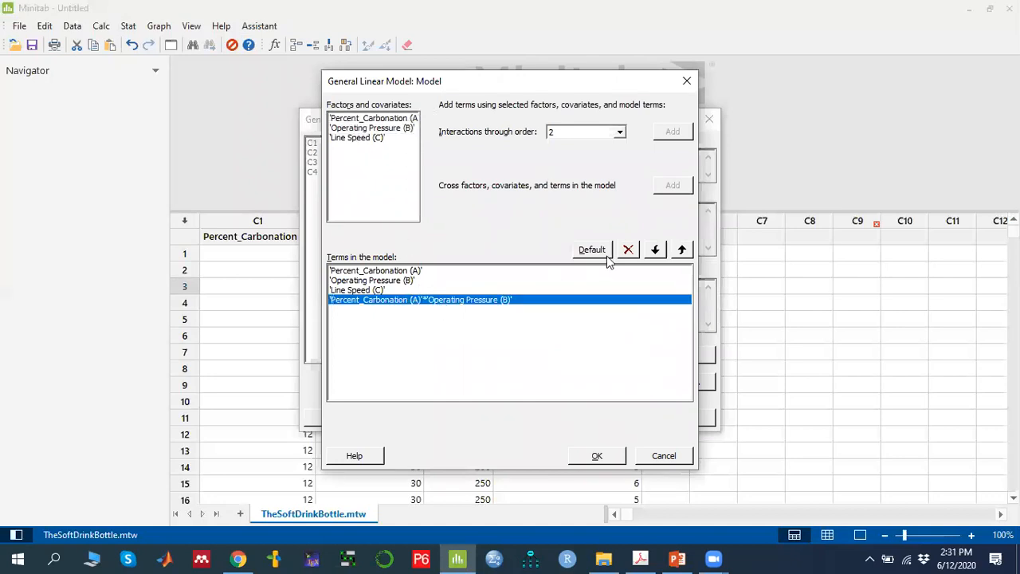
click(628, 249)
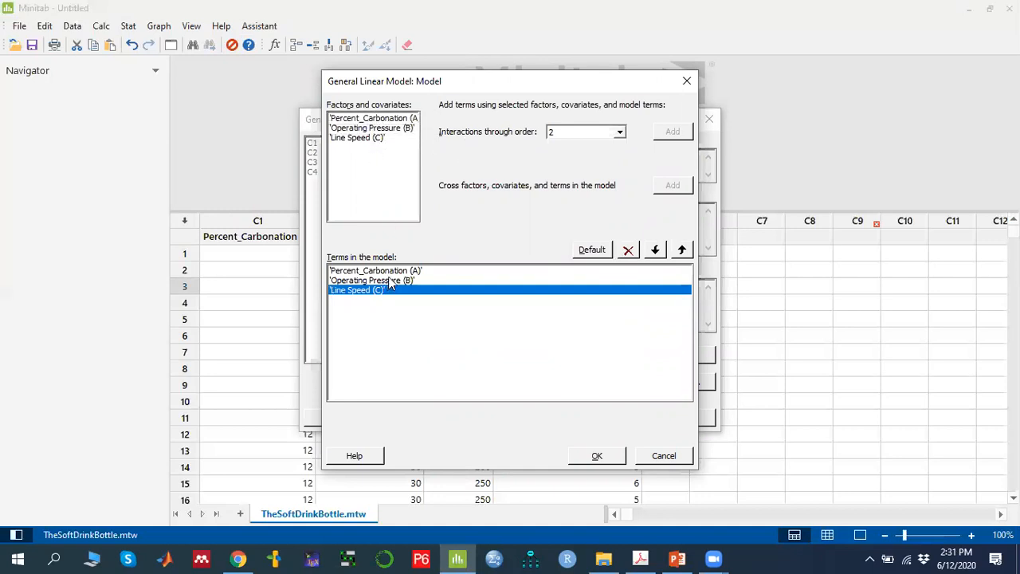
- Add all second-order interactions of Percent_Carbonation (A), Operating Pressure (B) and Line Speed (C) to the model terms
click(386, 120)
key(shift+Down)
key(shift+Down)
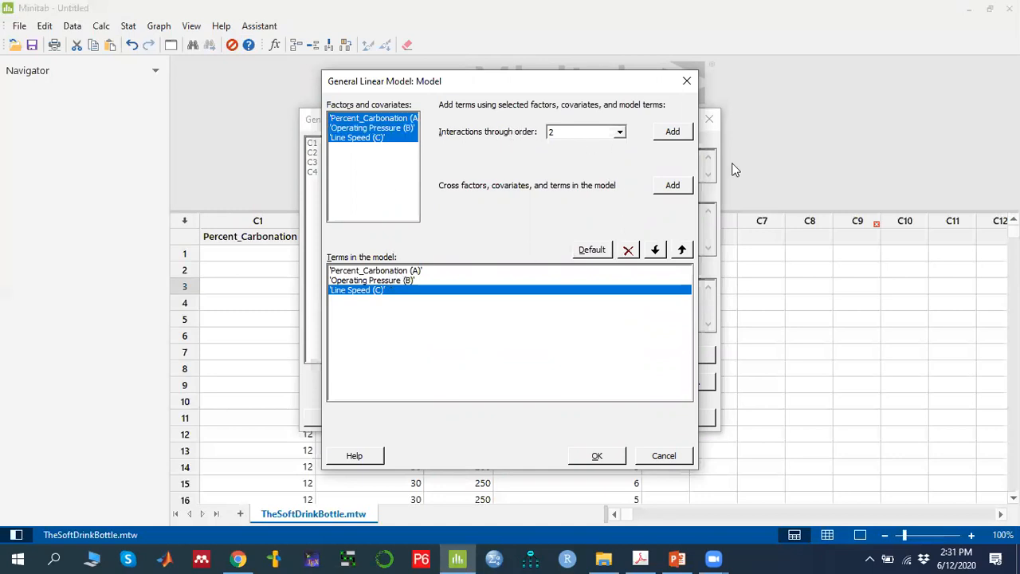
click(674, 134)
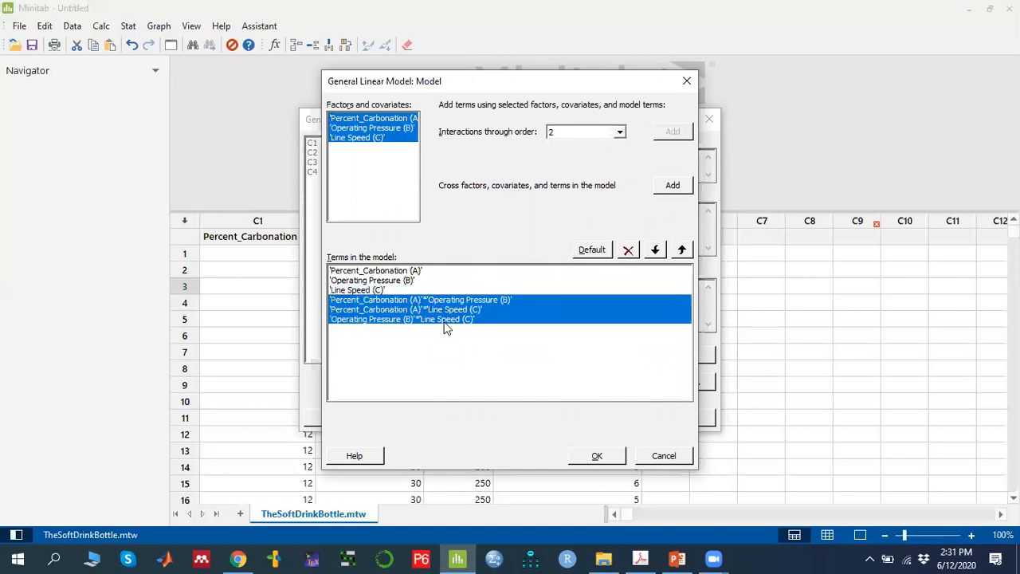
- Add the three-way Percent_Carbonation (A)*Operating Pressure (B)*Line Speed (C) interaction by going through order 3, and accept the model terms
click(619, 132)
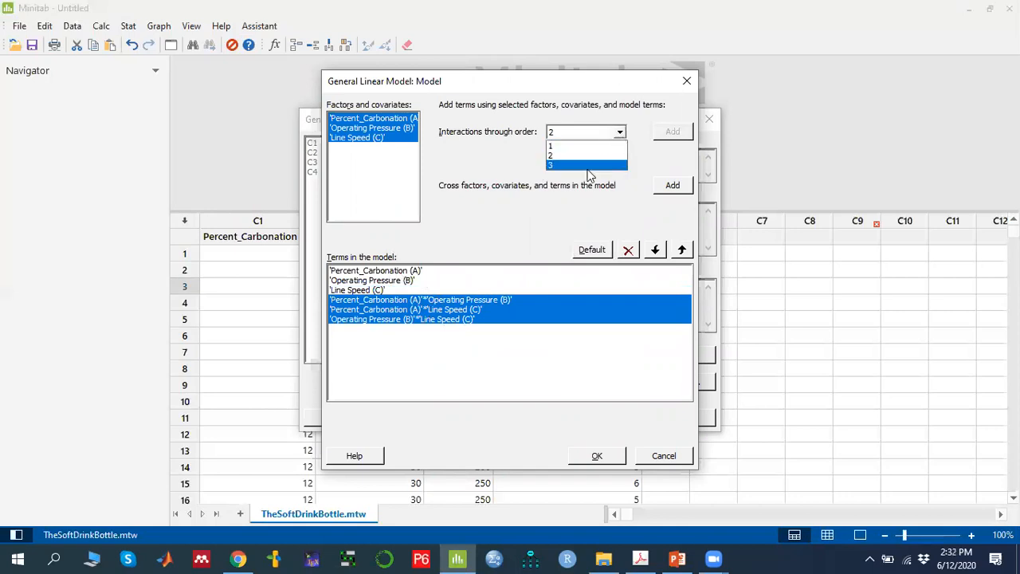
click(563, 166)
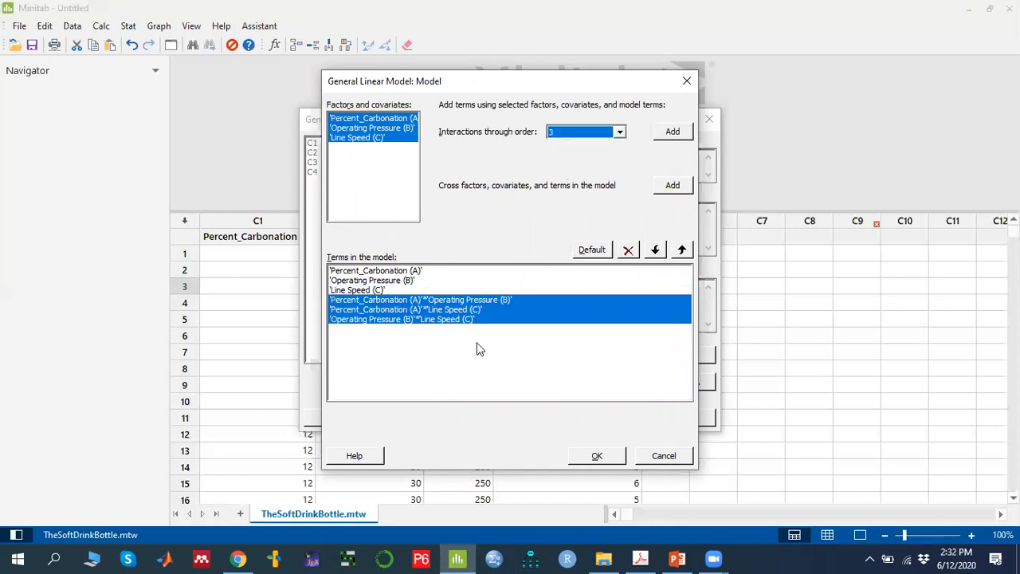
click(681, 133)
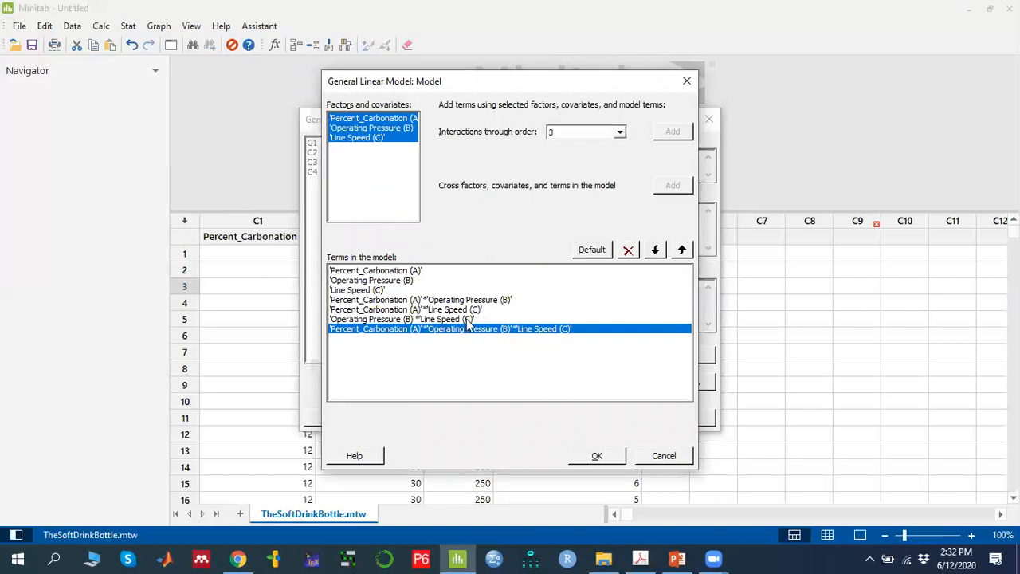
click(607, 456)
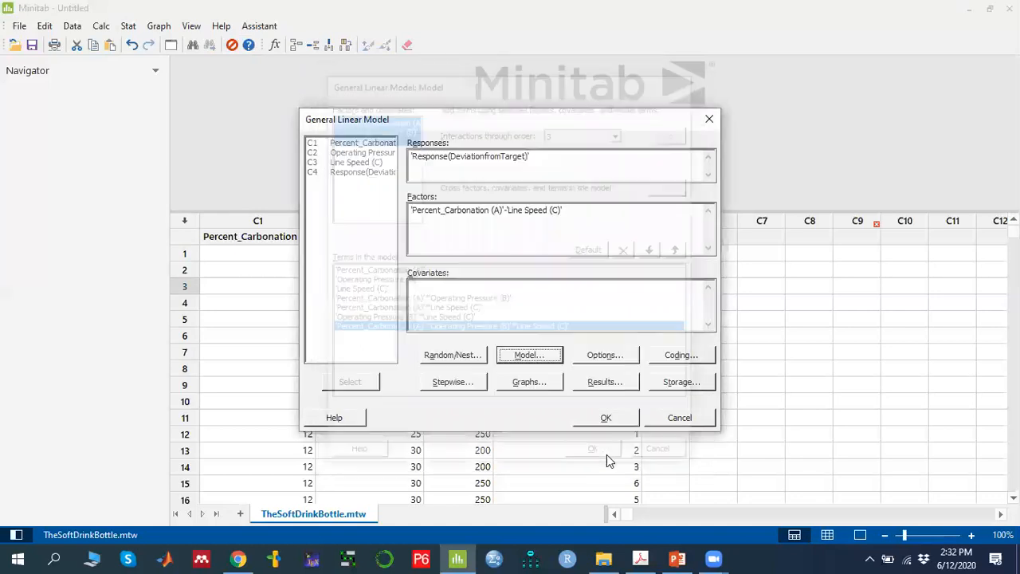
- Request four-in-one residual plots with regular residuals and fit the General Linear Model
click(537, 382)
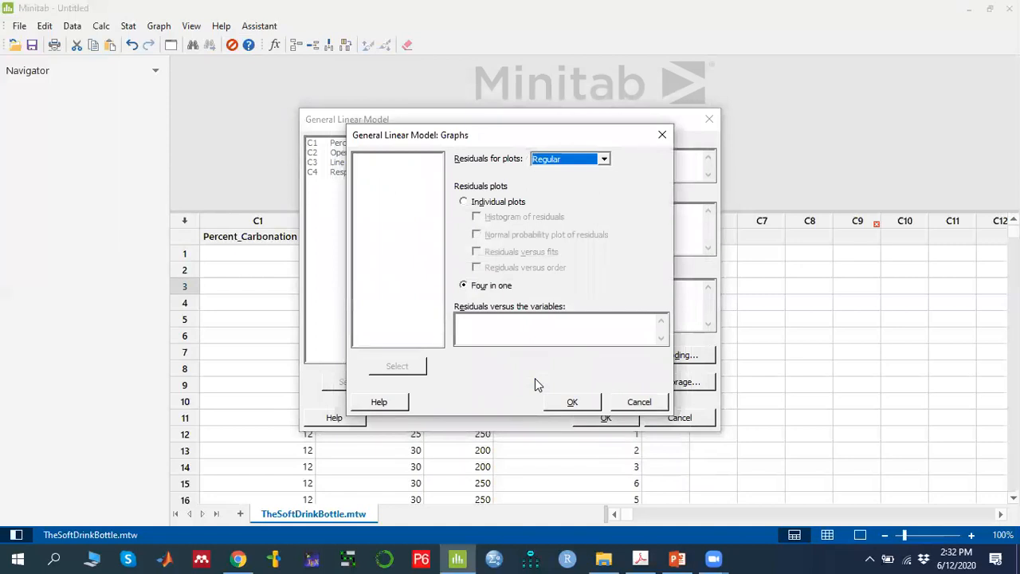
click(481, 288)
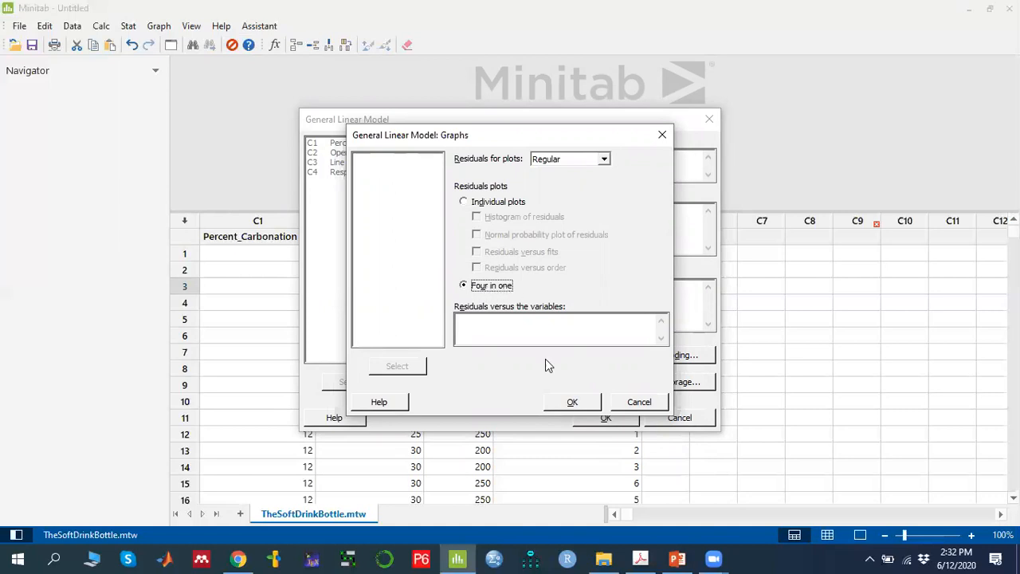
click(571, 403)
click(607, 418)
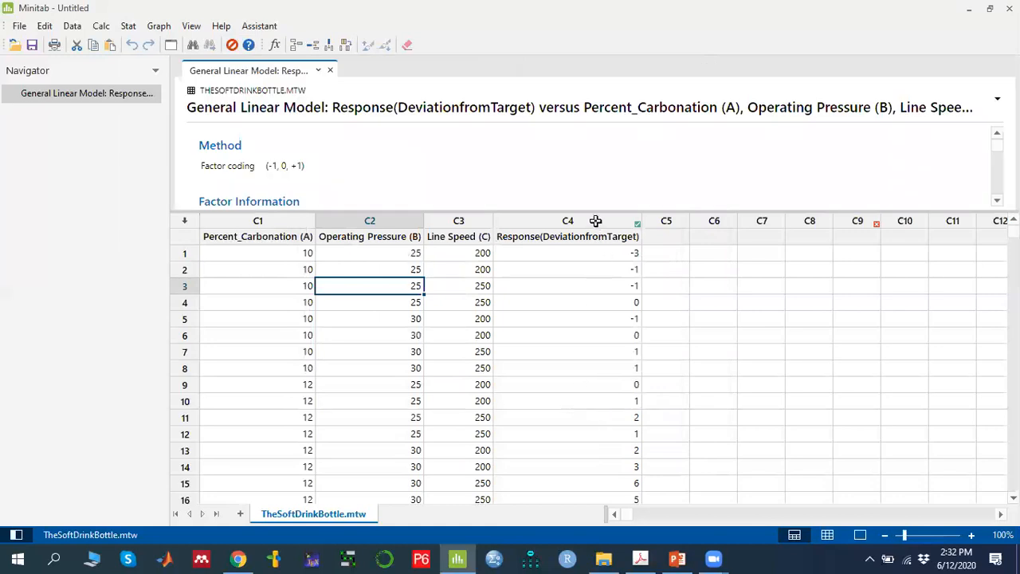
- Enlarge the output area and review the factor information and the Analysis of Variance F- and P-values
drag(595, 210, 577, 365)
scroll(514, 214, down, 3)
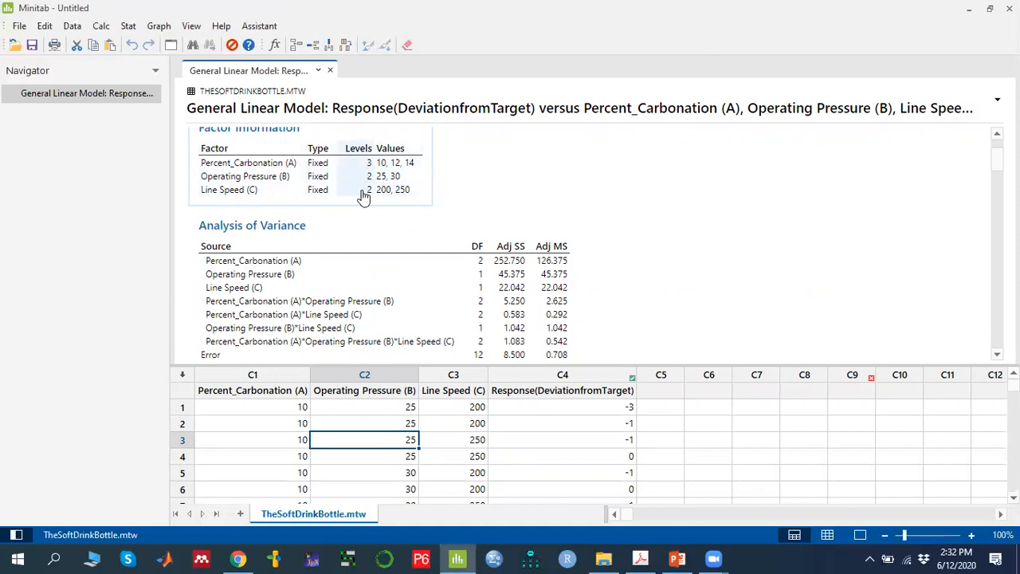
scroll(830, 271, down, 5)
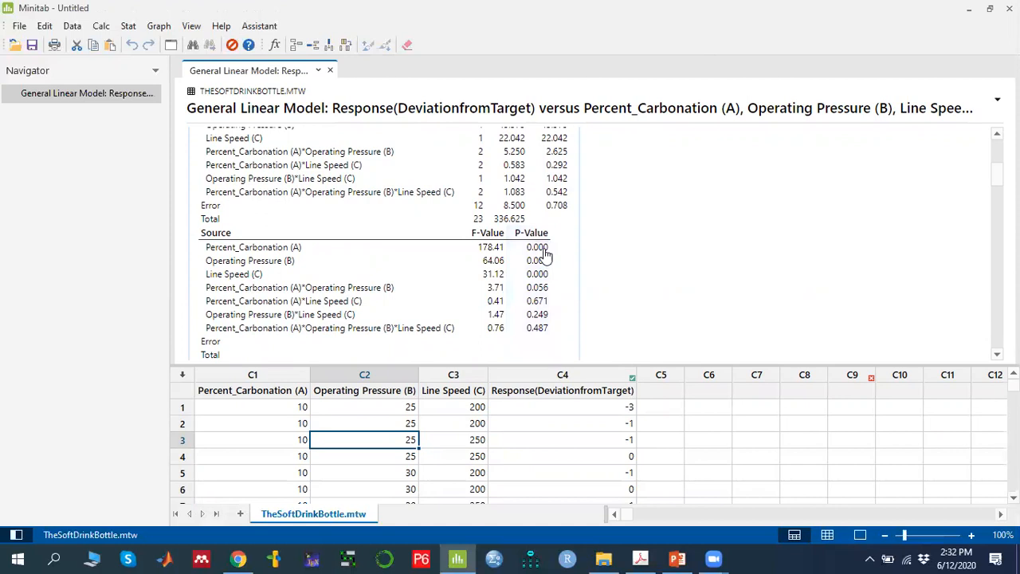
click(258, 255)
scroll(559, 239, down, 2)
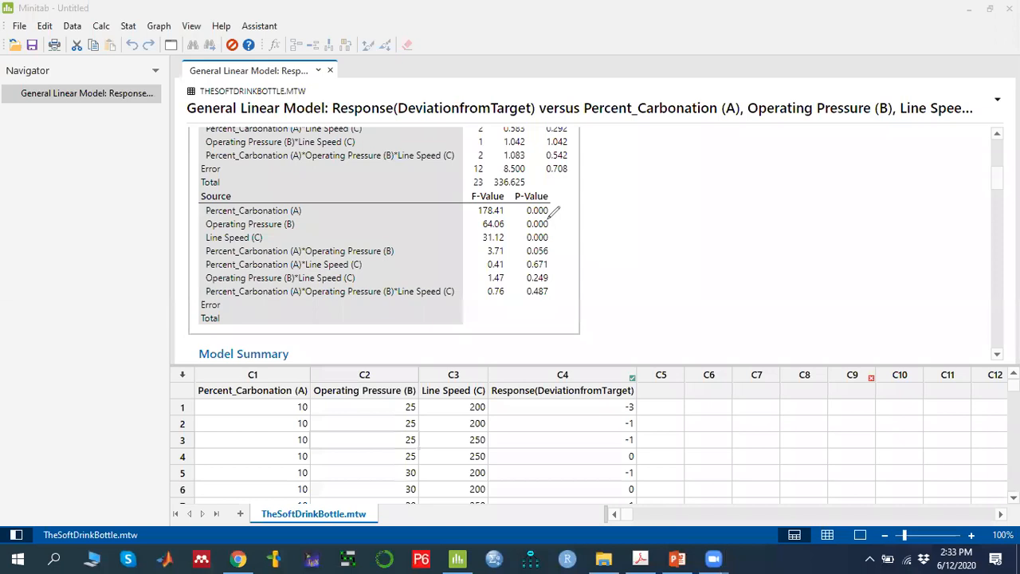
- Annotate the Analysis of Variance output with the rule P-value ≤ 0.05 and tick the P-values of the three main effects
drag(558, 210, 598, 189)
mouse_move(692, 168)
mouse_down()
mouse_move(692, 208)
mouse_move(693, 189)
mouse_move(748, 169)
mouse_move(770, 193)
mouse_move(859, 180)
mouse_move(887, 196)
mouse_move(948, 169)
mouse_move(956, 179)
mouse_up()
click(717, 189)
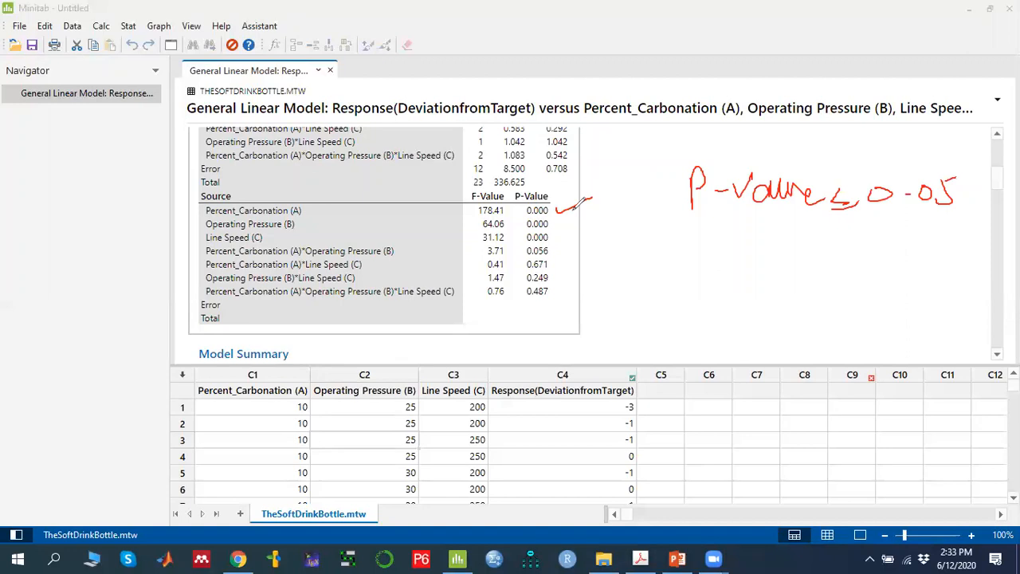
drag(553, 224, 592, 217)
drag(551, 242, 593, 233)
- Mark up the interaction P-values to decide which terms to drop, singling out Percent_Carbonation (A)*Operating Pressure (B), and clear the annotations
mouse_move(550, 269)
mouse_down()
mouse_move(559, 279)
mouse_move(554, 302)
mouse_up()
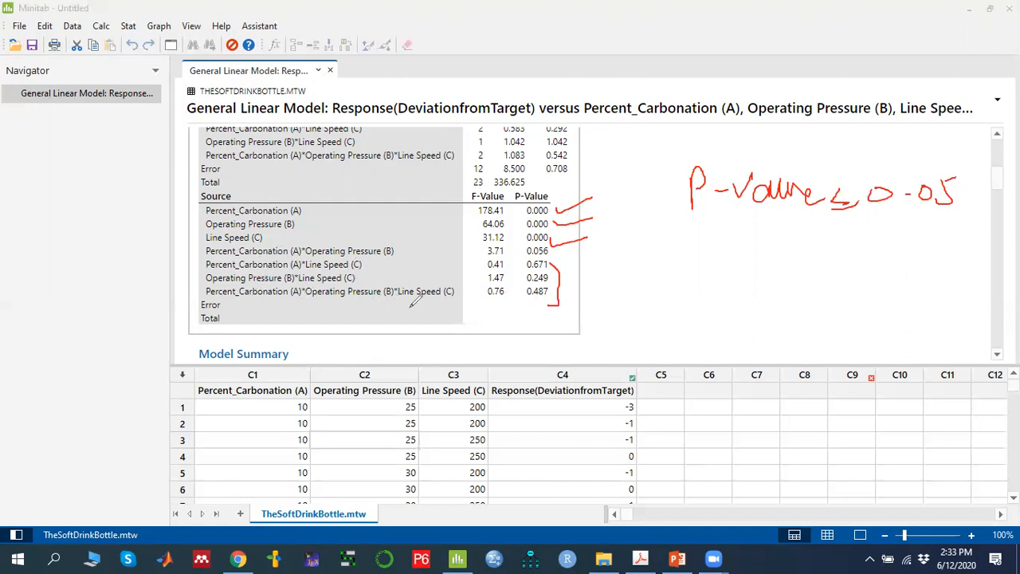
mouse_move(545, 265)
mouse_down()
mouse_move(524, 295)
mouse_move(544, 281)
mouse_move(553, 290)
mouse_up()
mouse_move(562, 240)
mouse_down()
mouse_move(526, 246)
mouse_move(542, 255)
mouse_move(560, 245)
mouse_up()
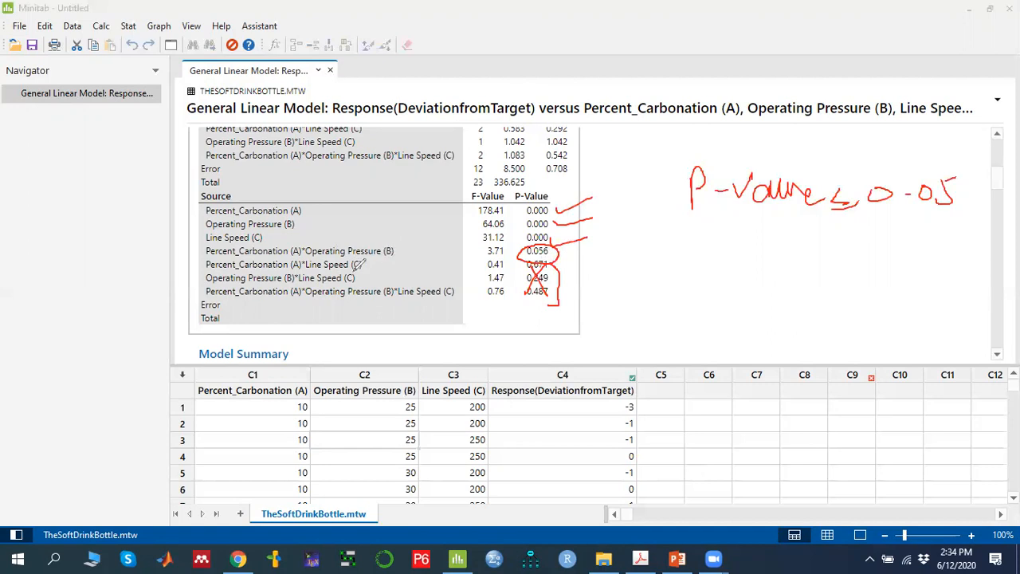
mouse_move(345, 261)
mouse_down()
mouse_move(319, 299)
mouse_move(356, 293)
mouse_move(374, 305)
mouse_up()
drag(396, 255, 433, 240)
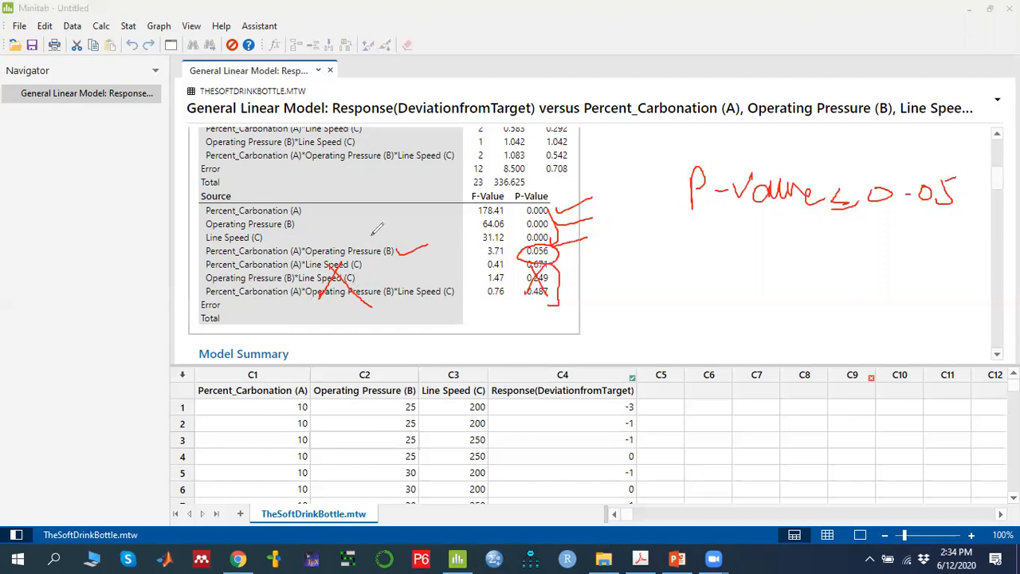
key(e)
mouse_move(551, 205)
mouse_down()
mouse_move(563, 216)
mouse_move(550, 243)
mouse_move(569, 247)
mouse_move(558, 301)
mouse_up()
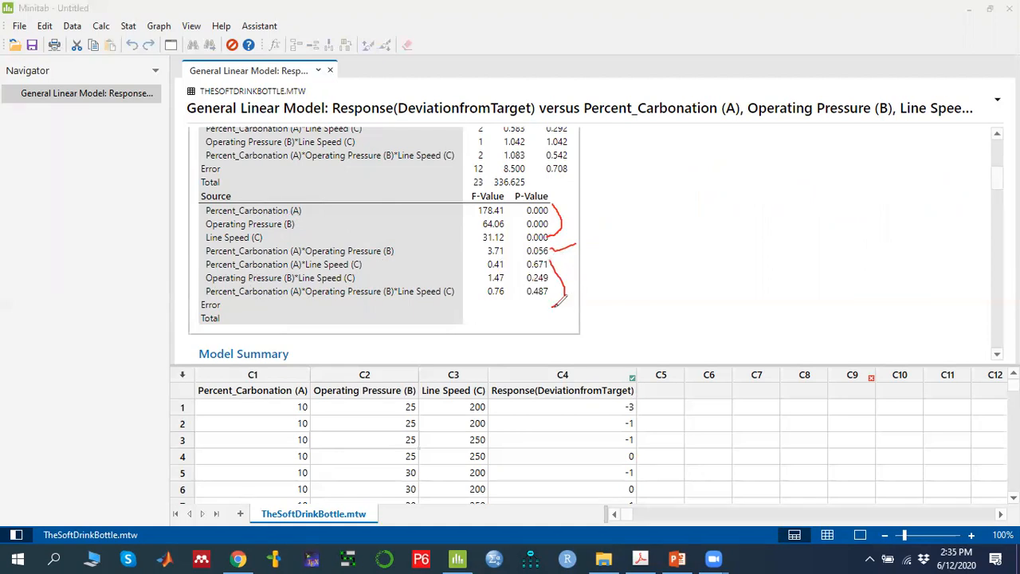
drag(519, 248, 561, 249)
click(685, 466)
- Remove the three-way, Percent_Carbonation (A)*Line Speed (C) and Operating Pressure (B)*Line Speed (C) interactions from the General Linear Model's terms
click(128, 26)
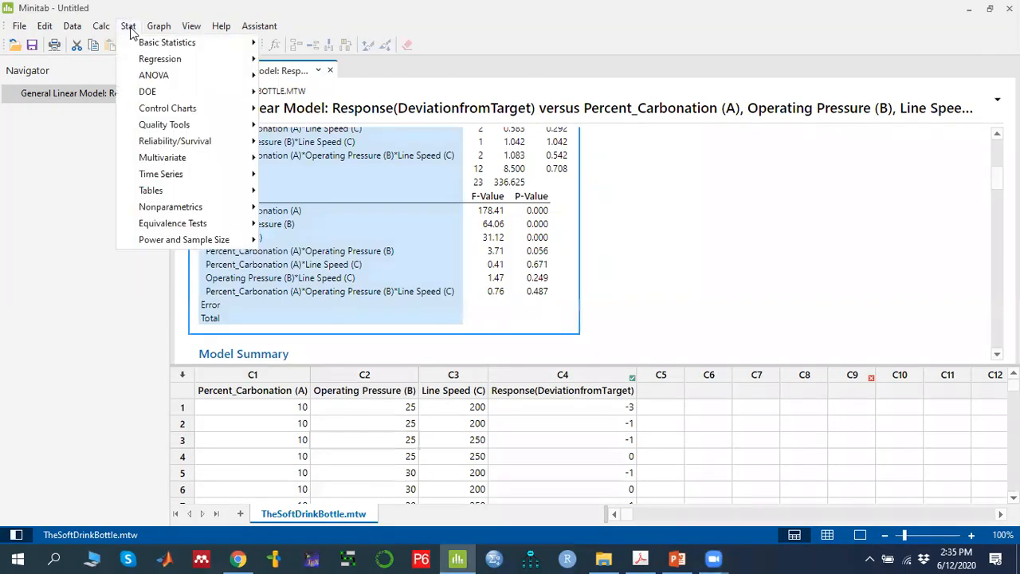
mouse_move(160, 75)
mouse_move(369, 125)
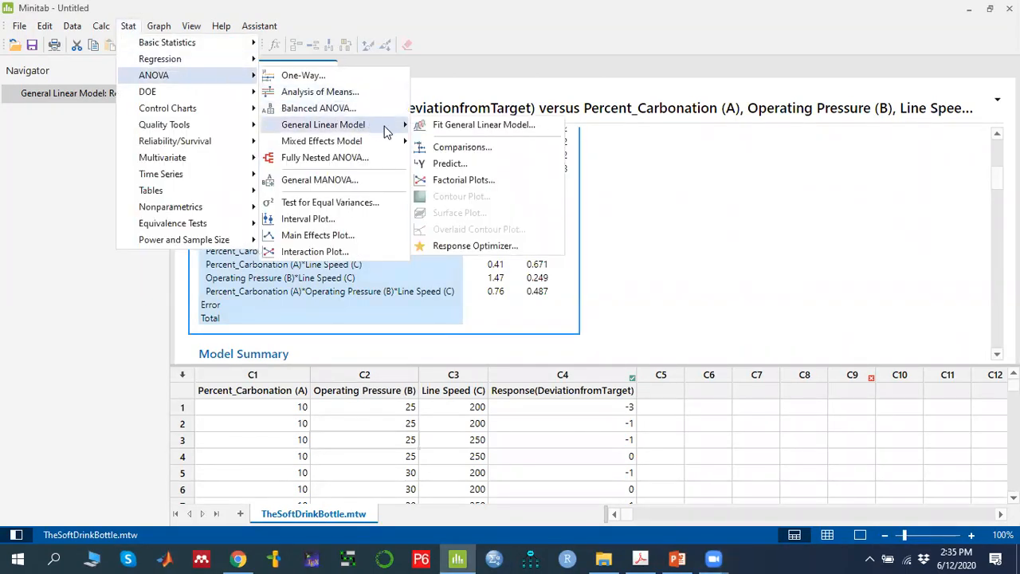
click(446, 128)
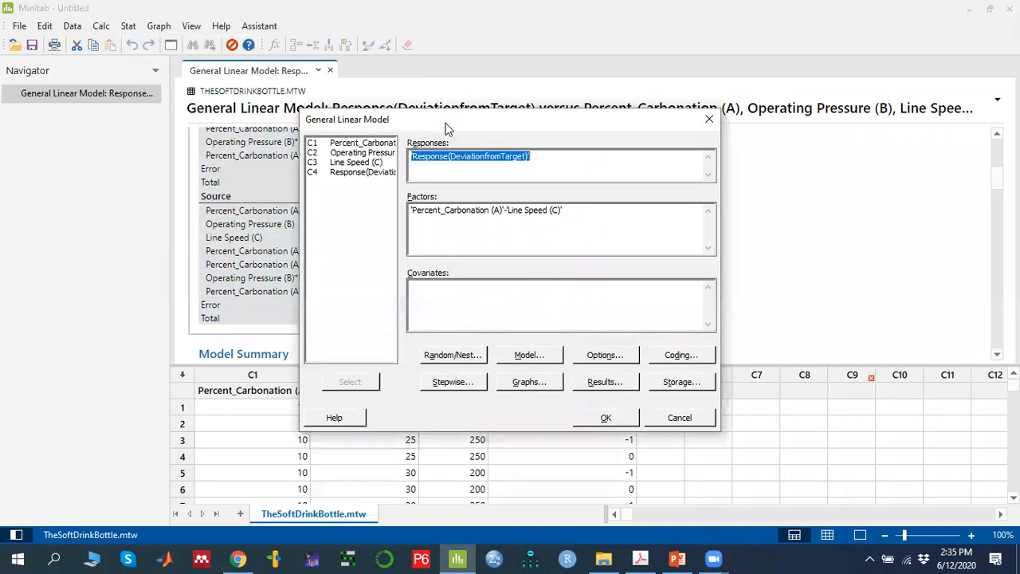
click(526, 358)
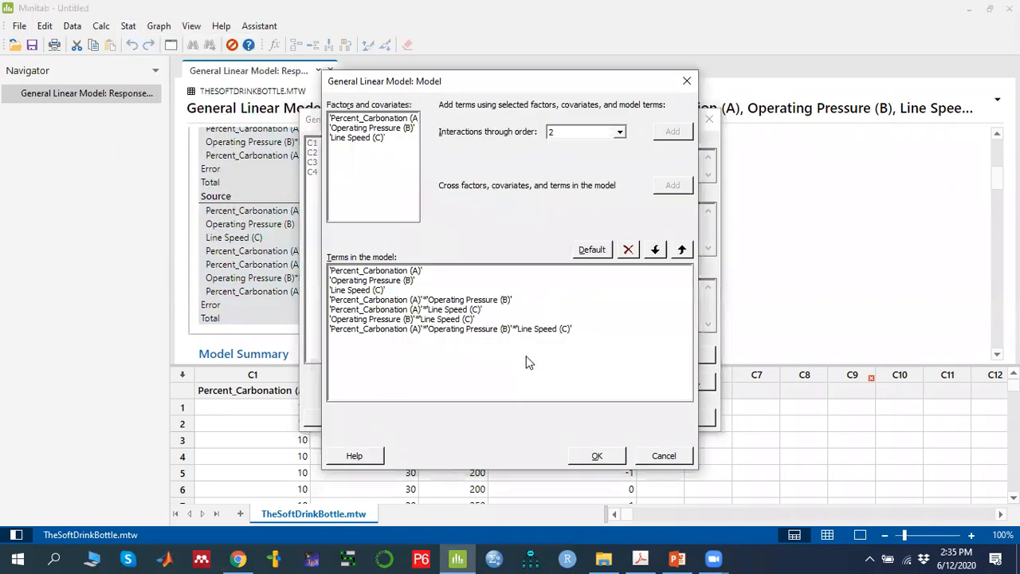
click(539, 329)
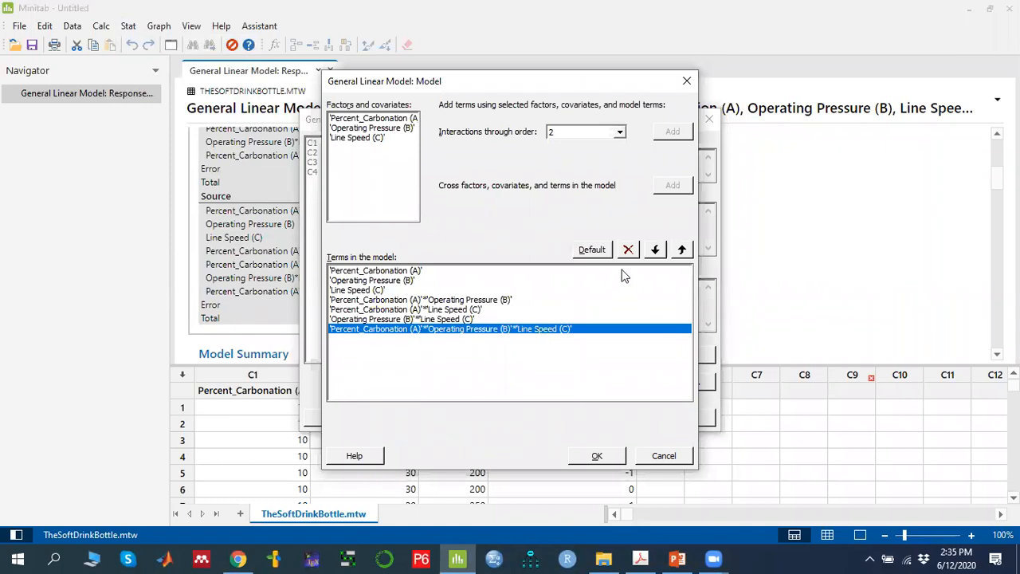
click(629, 251)
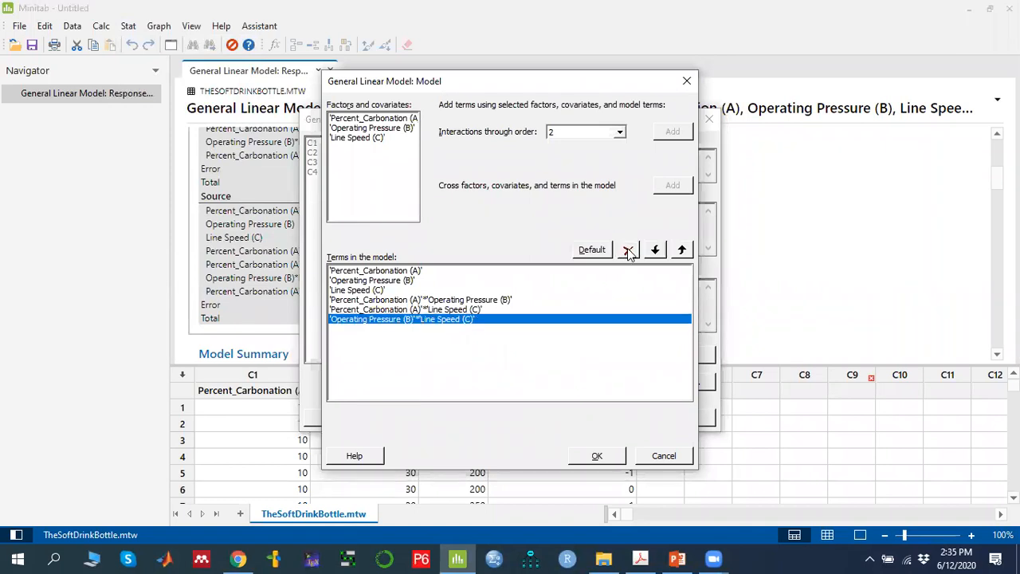
click(451, 312)
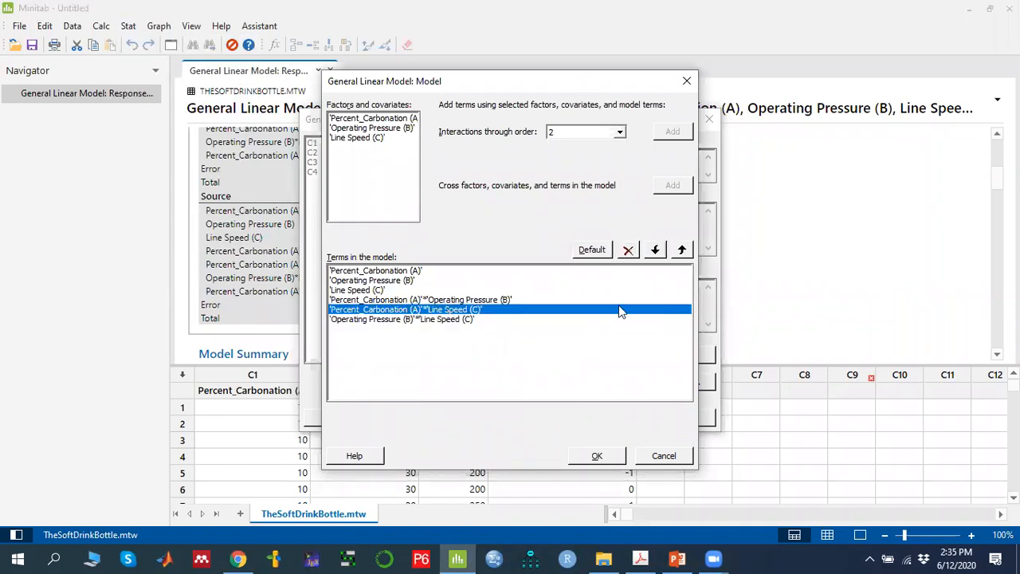
click(628, 250)
click(629, 250)
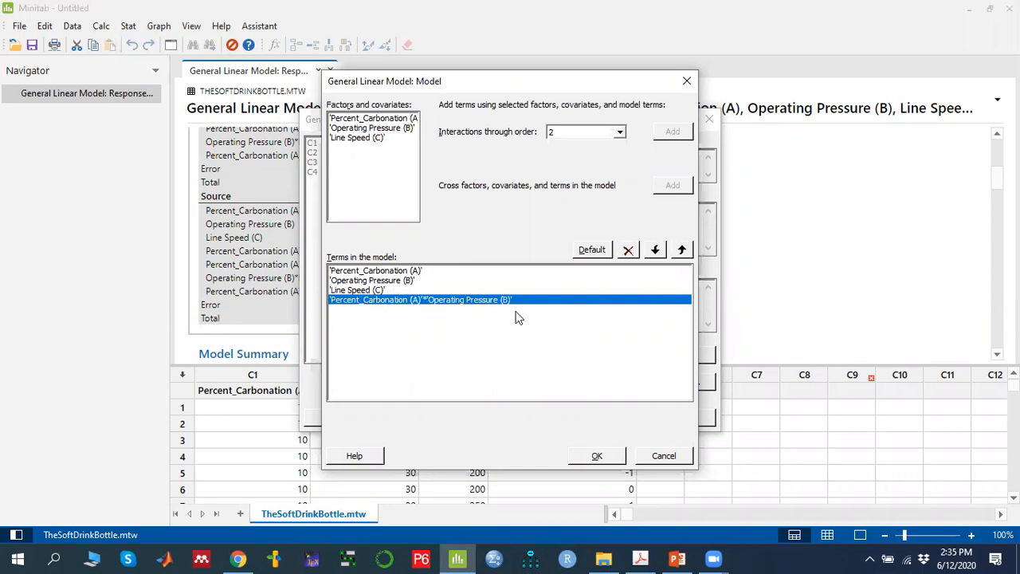
- Refit the reduced General Linear Model and review its Analysis of Variance table and model summary
click(597, 456)
click(605, 418)
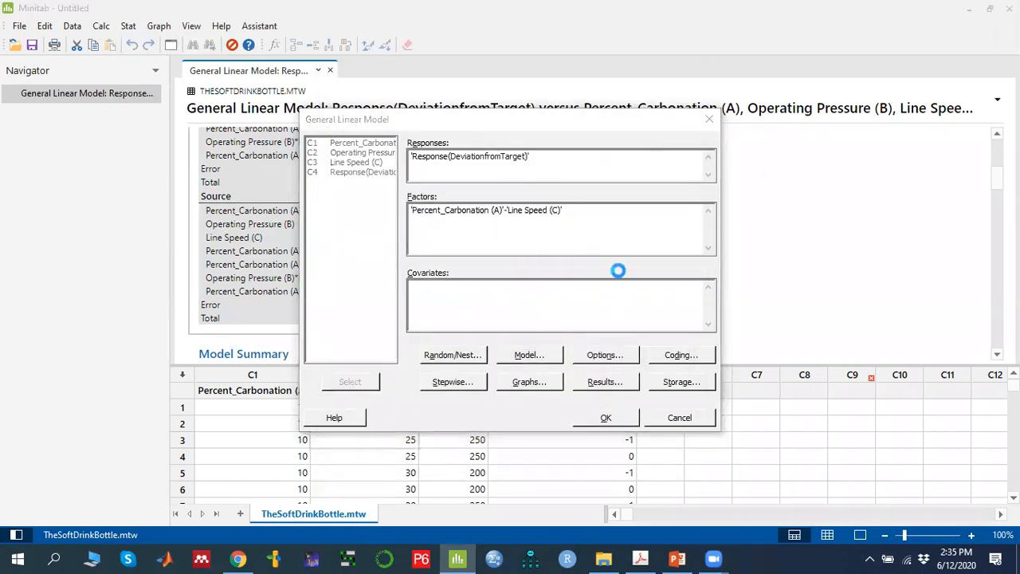
scroll(654, 258, down, 4)
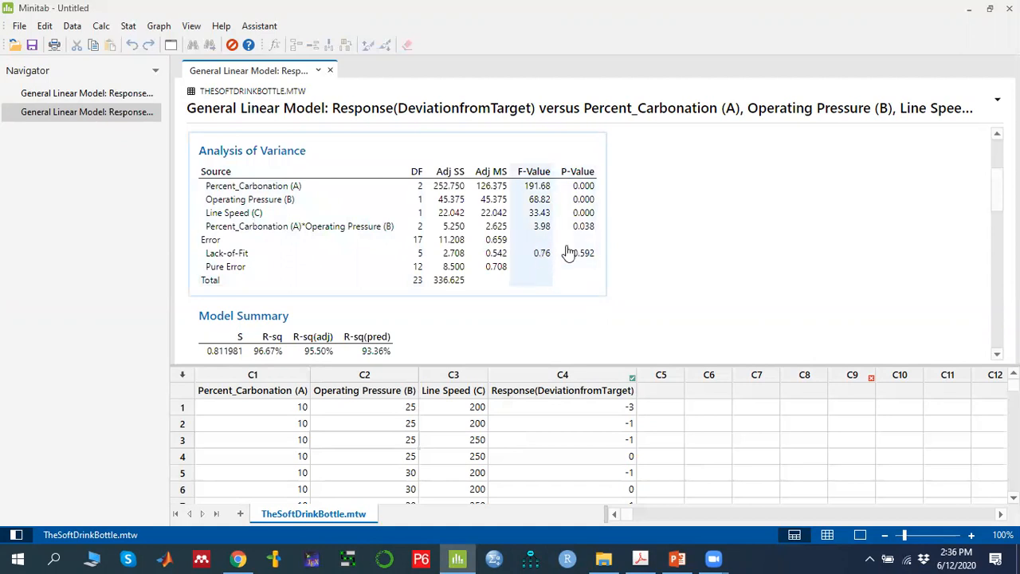
- Add the Percent_Carbonation (A)*Line Speed (C) and Operating Pressure (B)*Line Speed (C) interactions back to the General Linear Model's terms
click(125, 28)
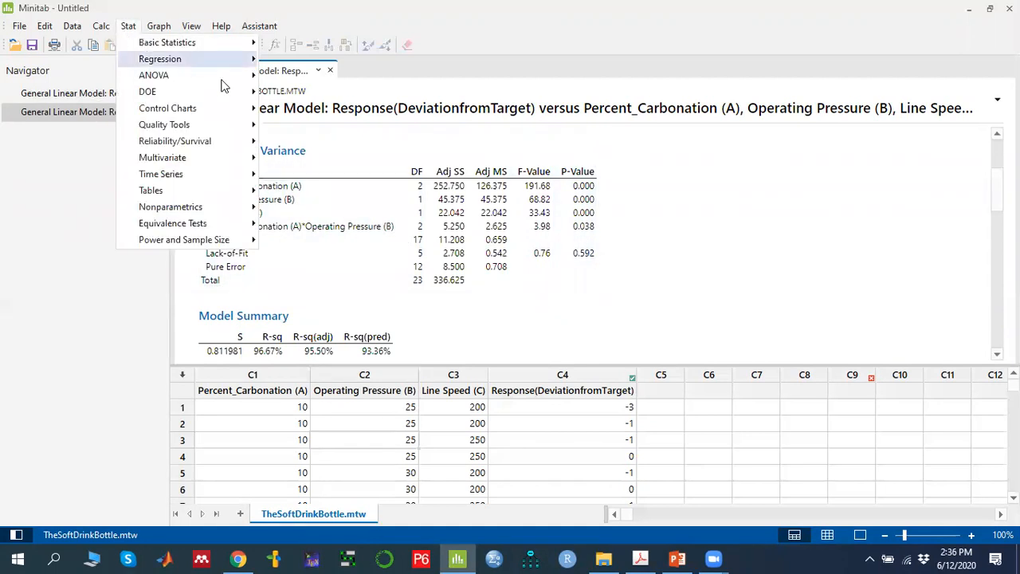
mouse_move(239, 76)
mouse_move(383, 129)
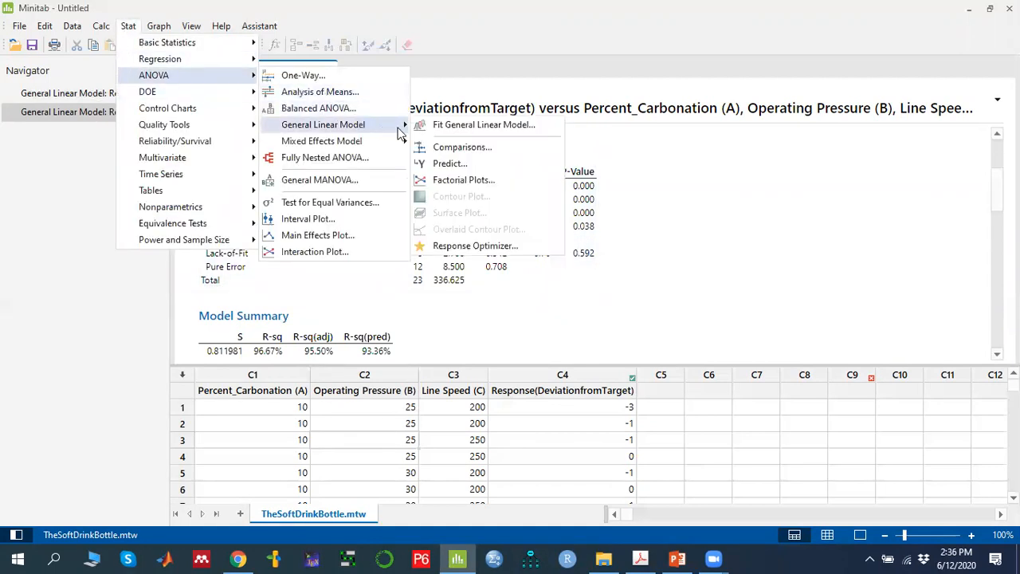
click(472, 130)
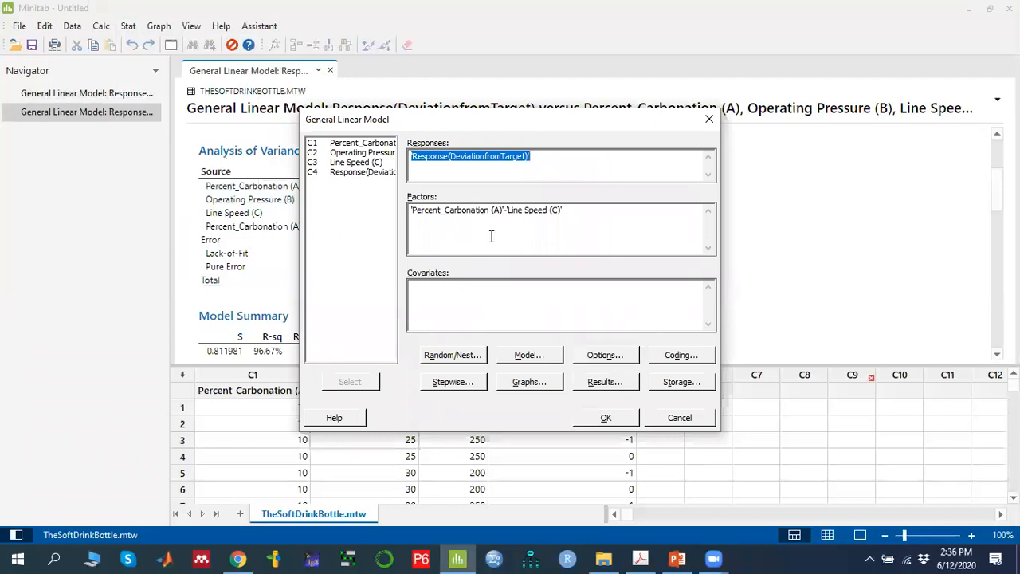
click(529, 355)
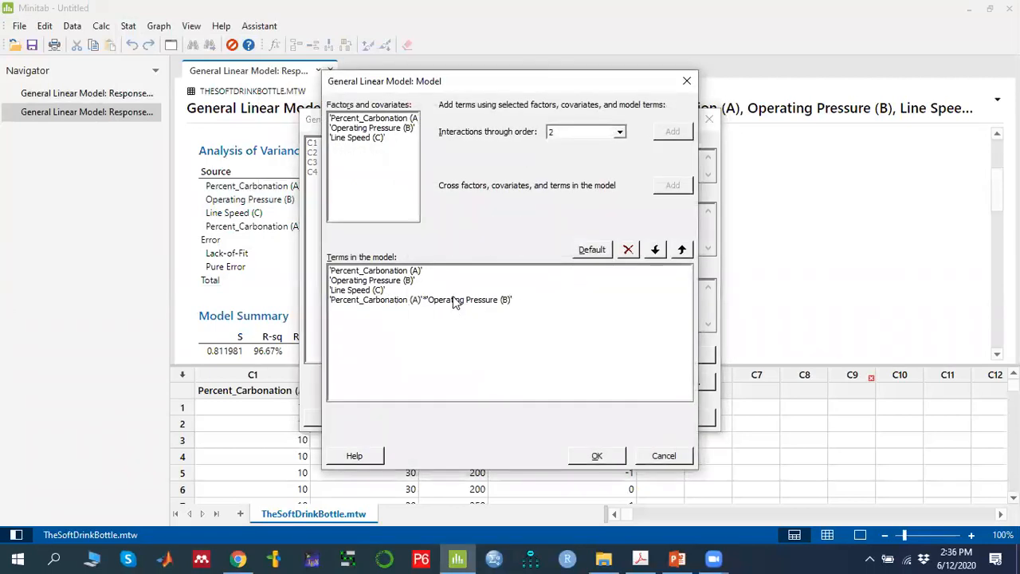
drag(382, 119, 383, 140)
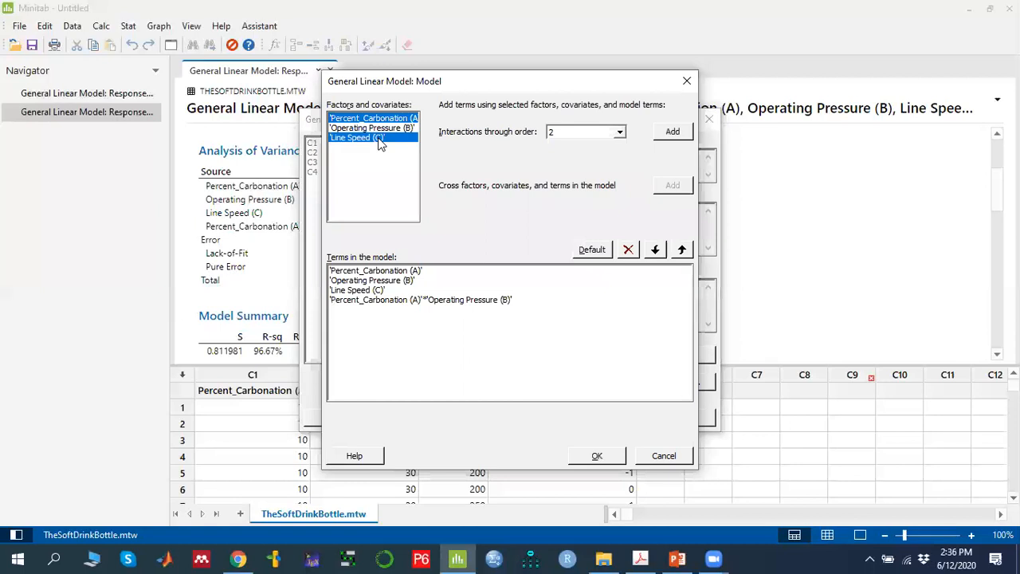
click(675, 132)
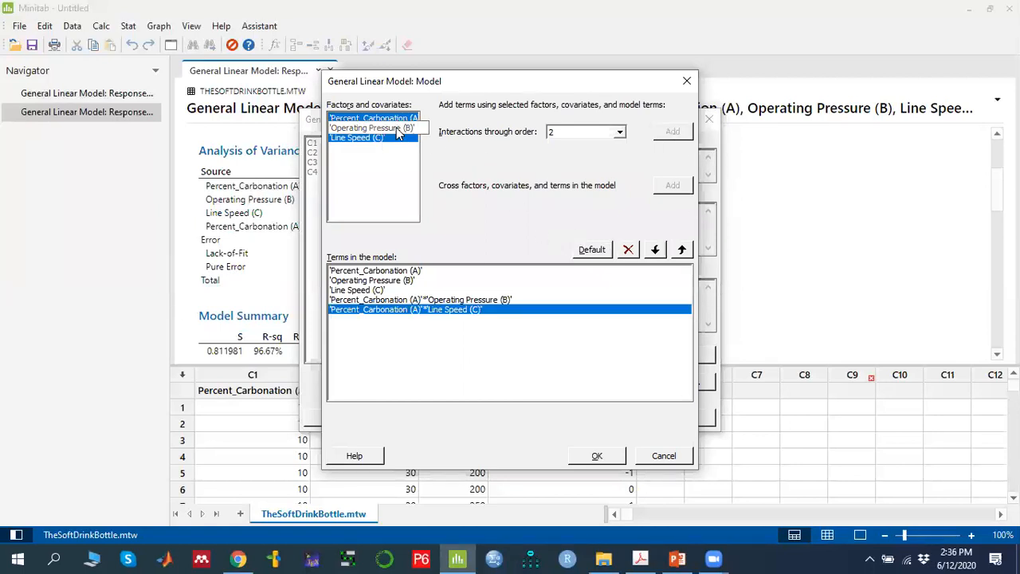
click(375, 128)
ctrl+click(378, 140)
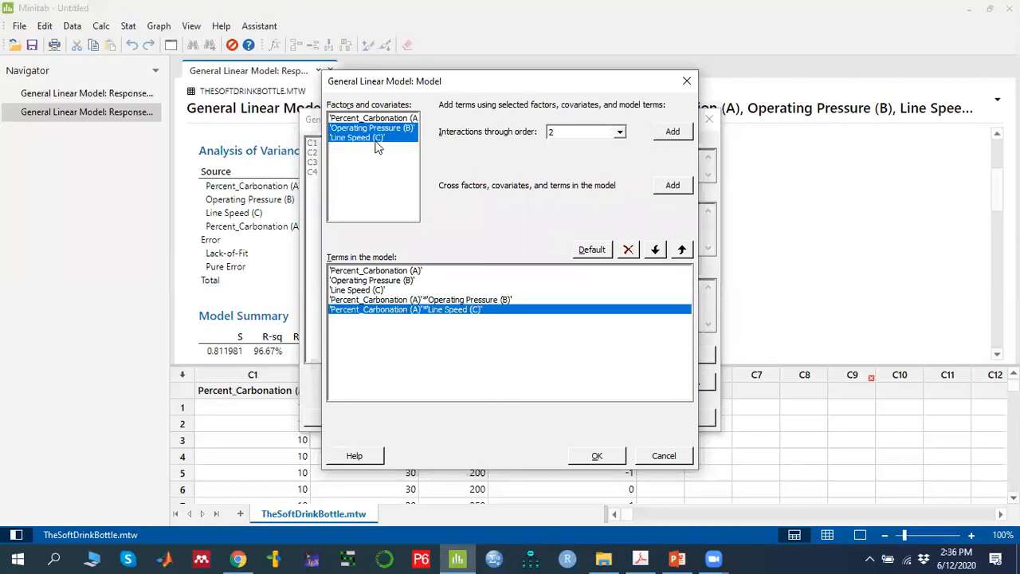
click(668, 131)
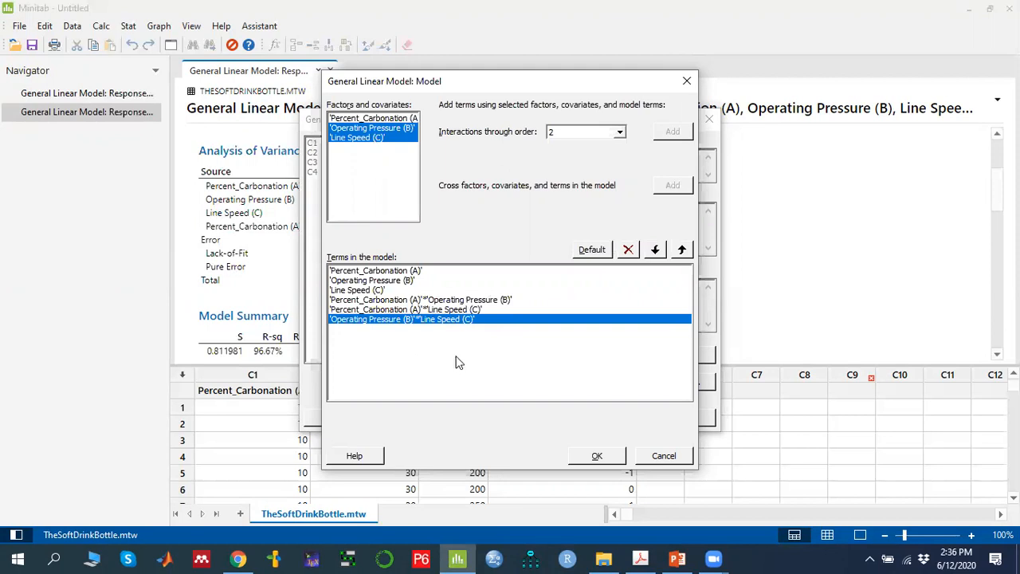
- Refit the General Linear Model with all two-way interactions and bring up its Analysis of Variance table
click(612, 460)
click(602, 355)
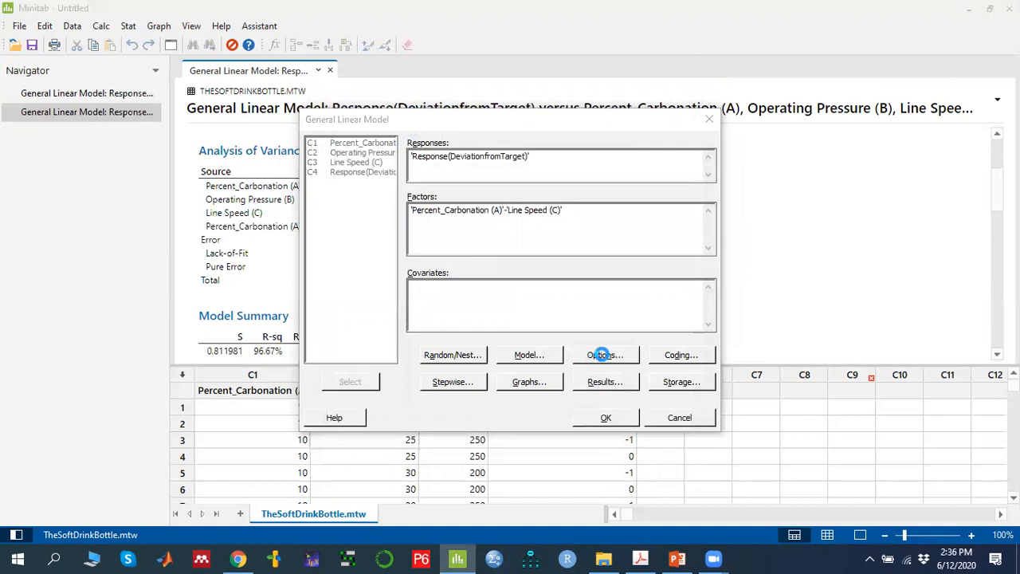
scroll(620, 280, down, 3)
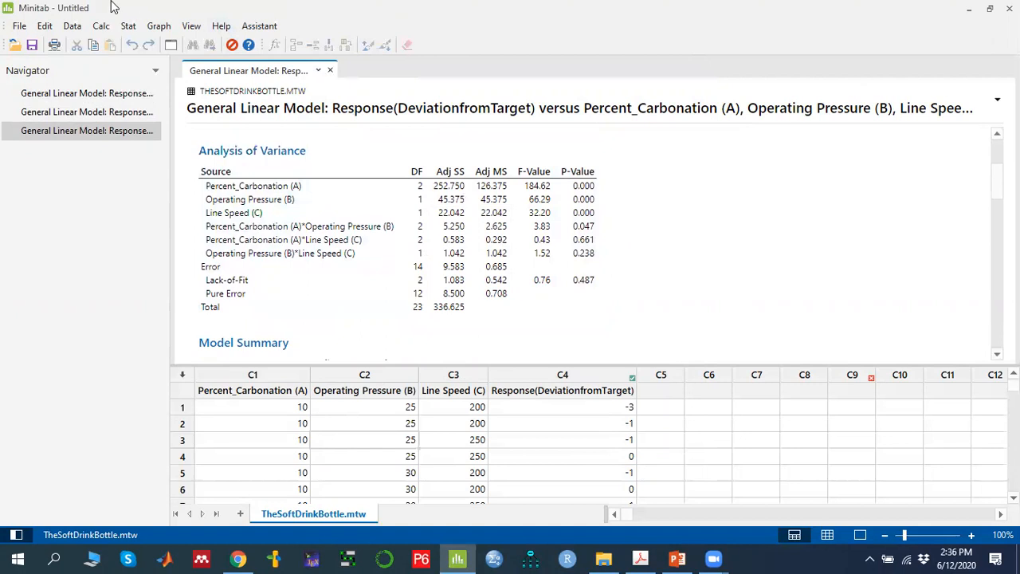
- Mark the P-values of the terms to keep, flag the Percent_Carbonation (A)*Line Speed (C) and Operating Pressure (B)*Line Speed (C) interactions for removal, and clear the annotations
mouse_move(604, 182)
mouse_down()
mouse_move(627, 174)
mouse_move(638, 209)
mouse_up()
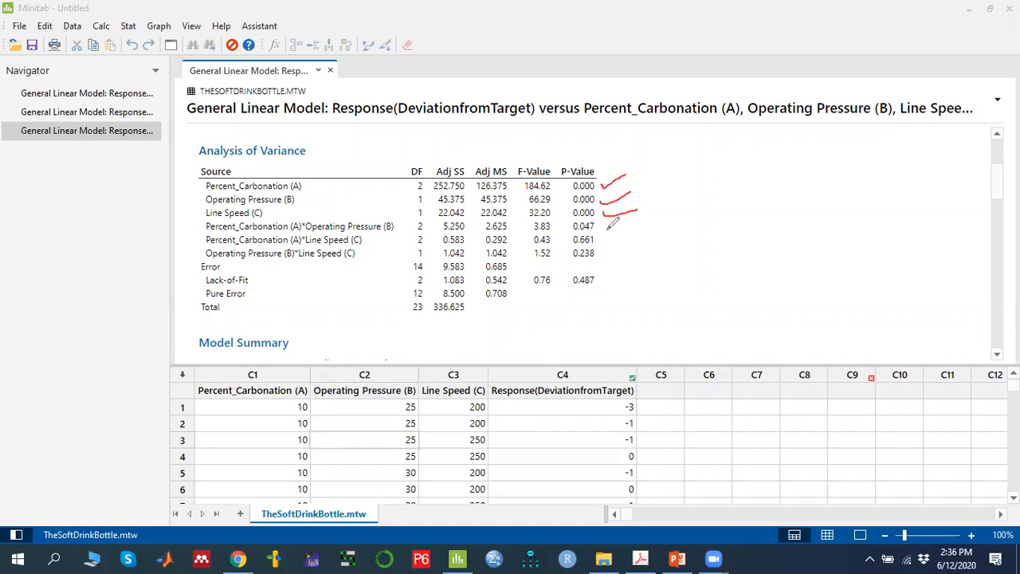
drag(599, 225, 654, 224)
mouse_move(585, 236)
mouse_down()
mouse_move(576, 276)
mouse_move(604, 273)
mouse_up()
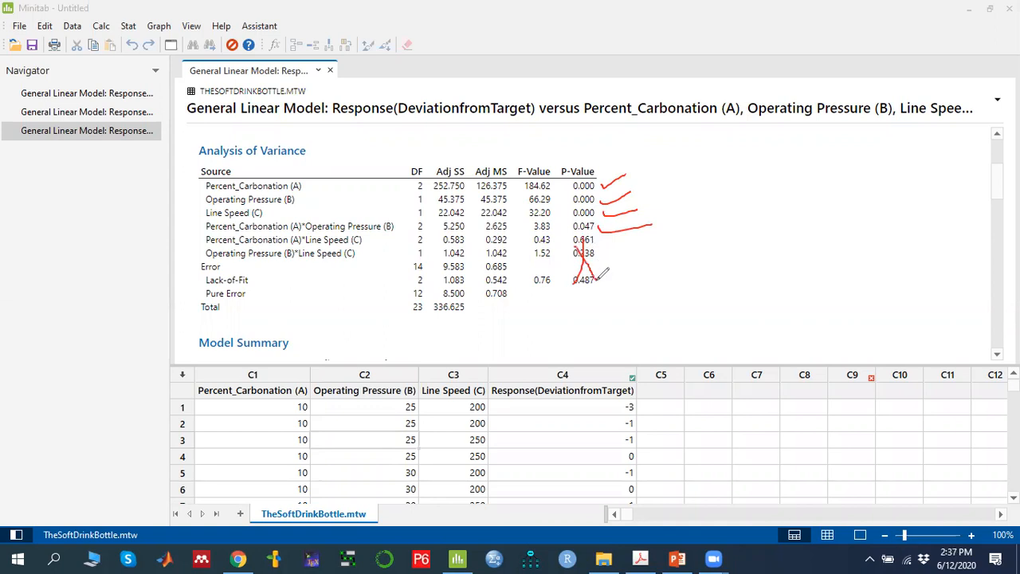
drag(285, 248, 386, 251)
drag(294, 266, 373, 268)
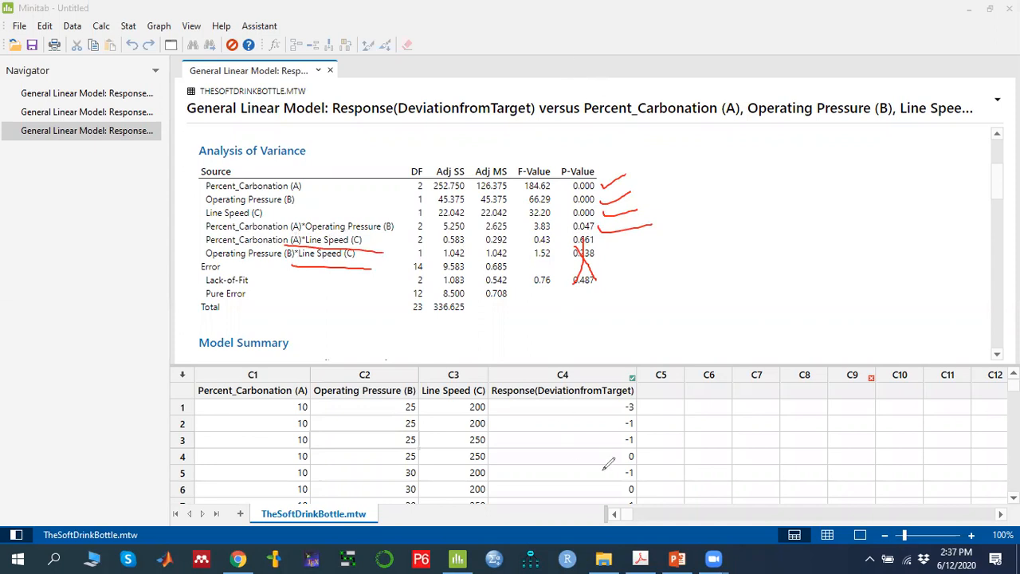
click(709, 524)
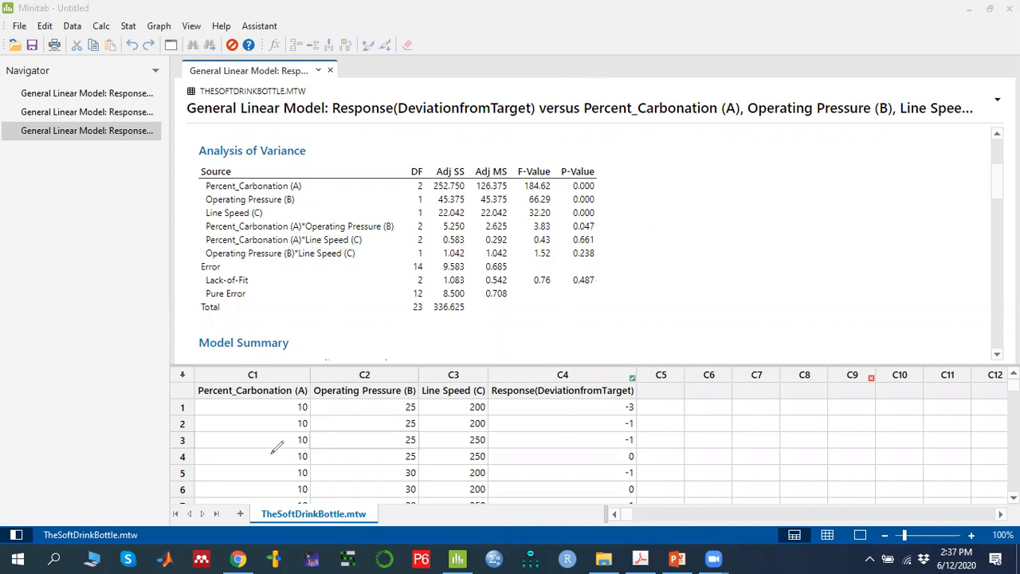
- Return to the reduced model's output, mark its source terms, P-values, R-sq and R-sq(adj), and clear the annotations
click(83, 113)
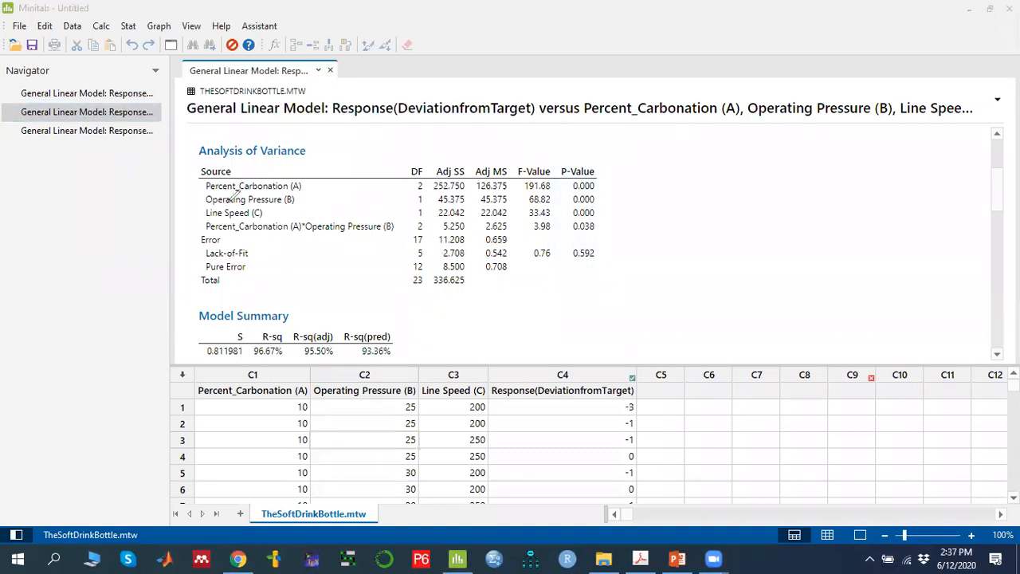
mouse_move(199, 183)
mouse_down()
mouse_move(200, 228)
mouse_move(207, 220)
mouse_up()
drag(595, 183, 607, 226)
mouse_move(323, 318)
mouse_down()
mouse_move(255, 326)
mouse_move(325, 358)
mouse_move(334, 320)
mouse_up()
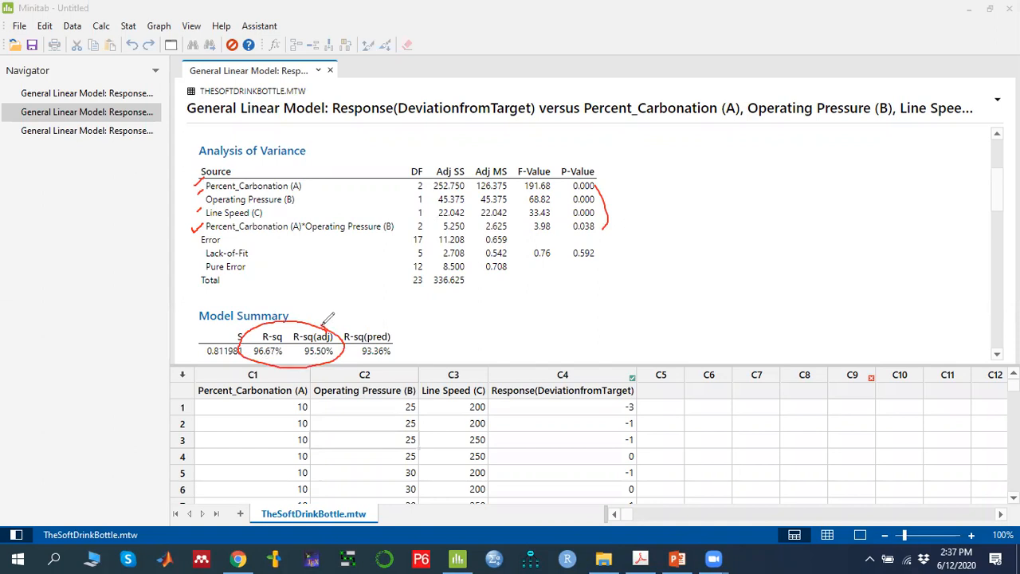
drag(305, 359, 342, 359)
mouse_move(325, 171)
mouse_down()
mouse_move(206, 177)
mouse_move(195, 230)
mouse_move(431, 249)
mouse_move(271, 159)
mouse_up()
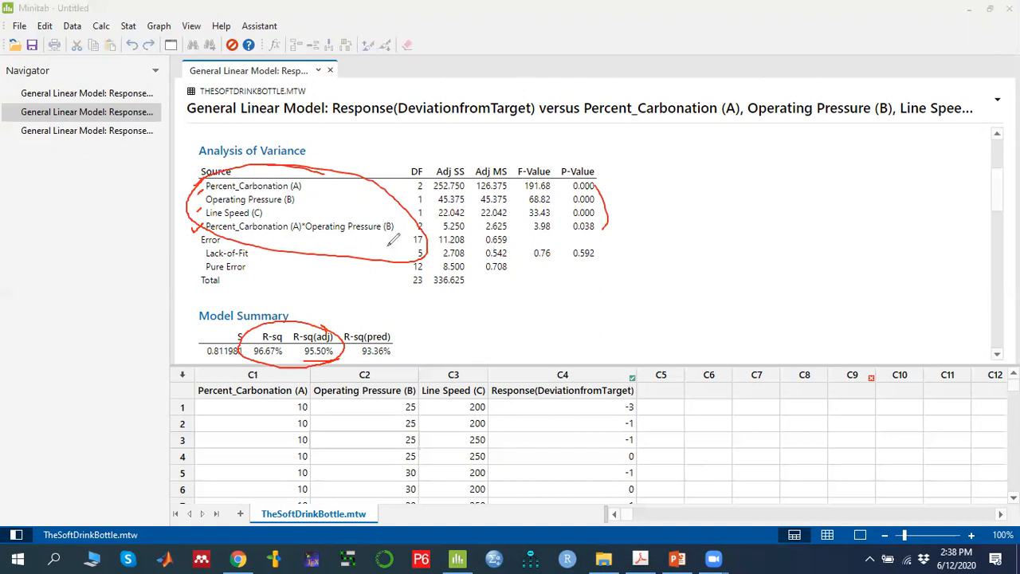
click(688, 517)
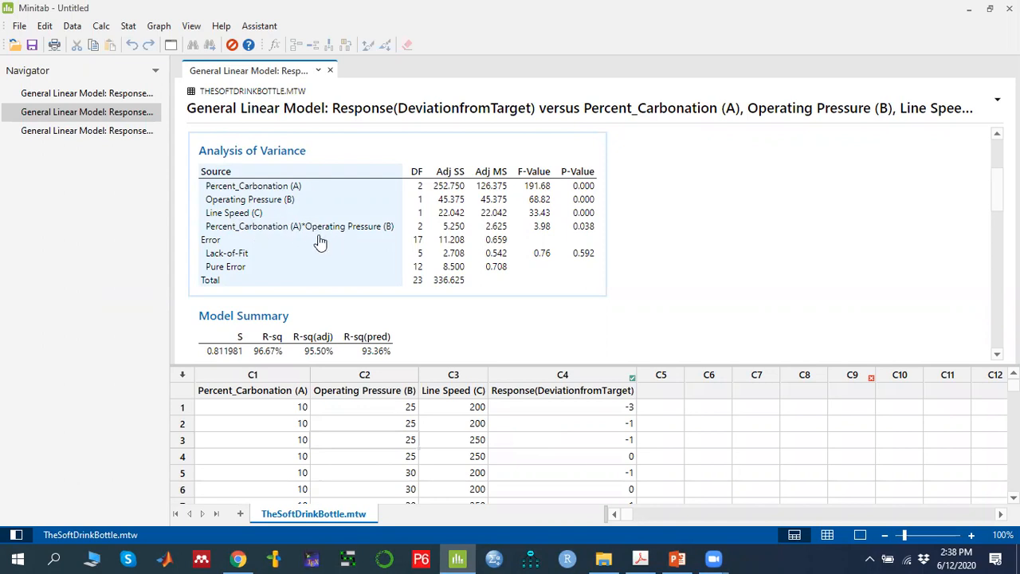
- Examine the reduced model's Coefficients table, including the P-values of the individual factor levels
scroll(621, 279, down, 5)
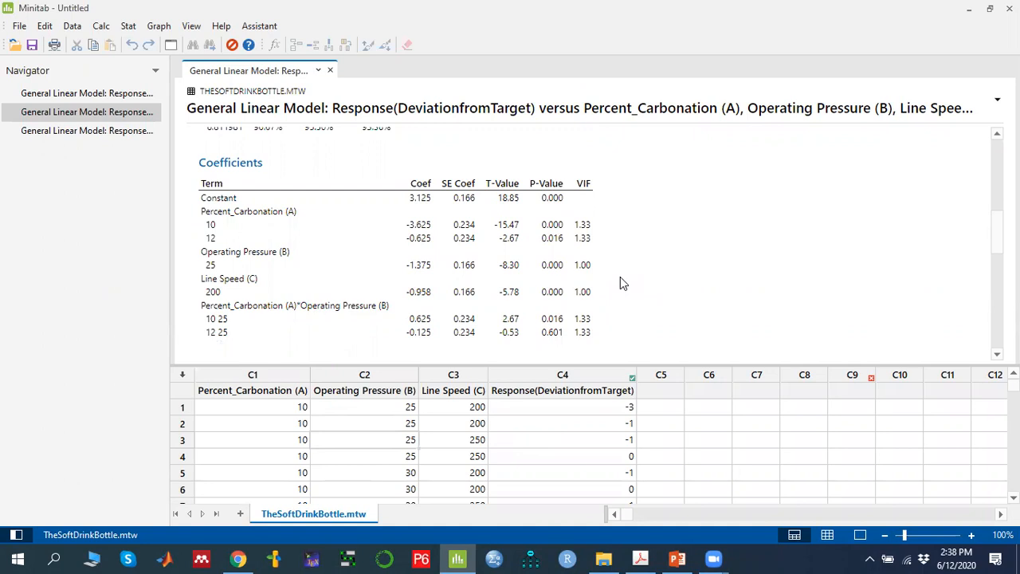
scroll(620, 276, up, 2)
scroll(620, 276, down, 2)
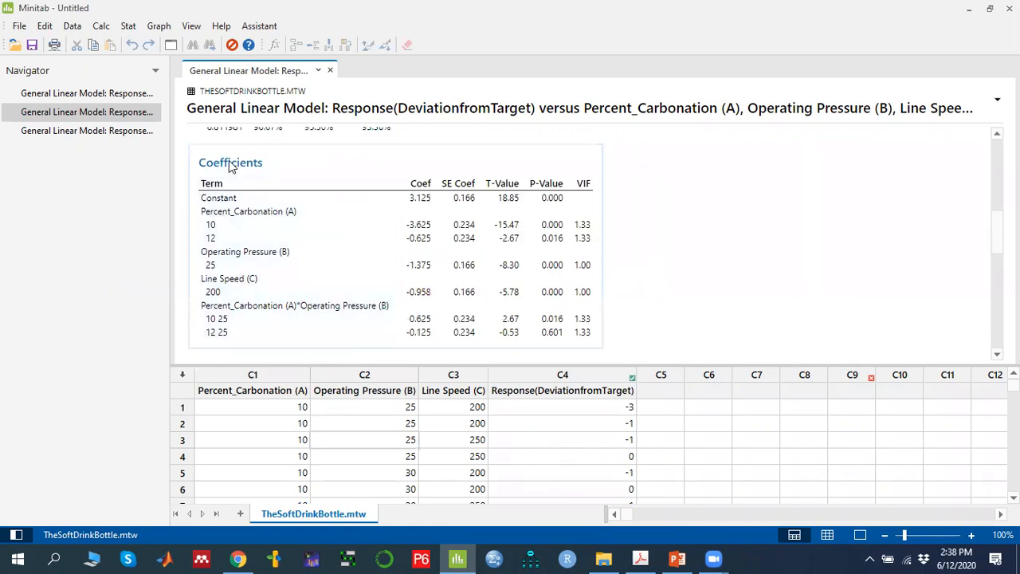
scroll(436, 294, down, 2)
scroll(437, 294, up, 2)
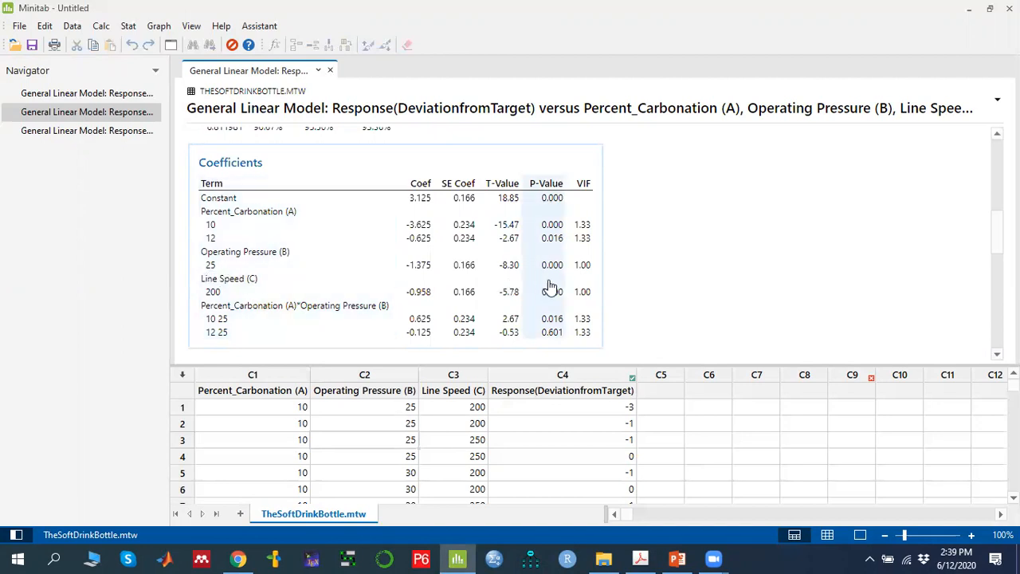
scroll(558, 281, down, 3)
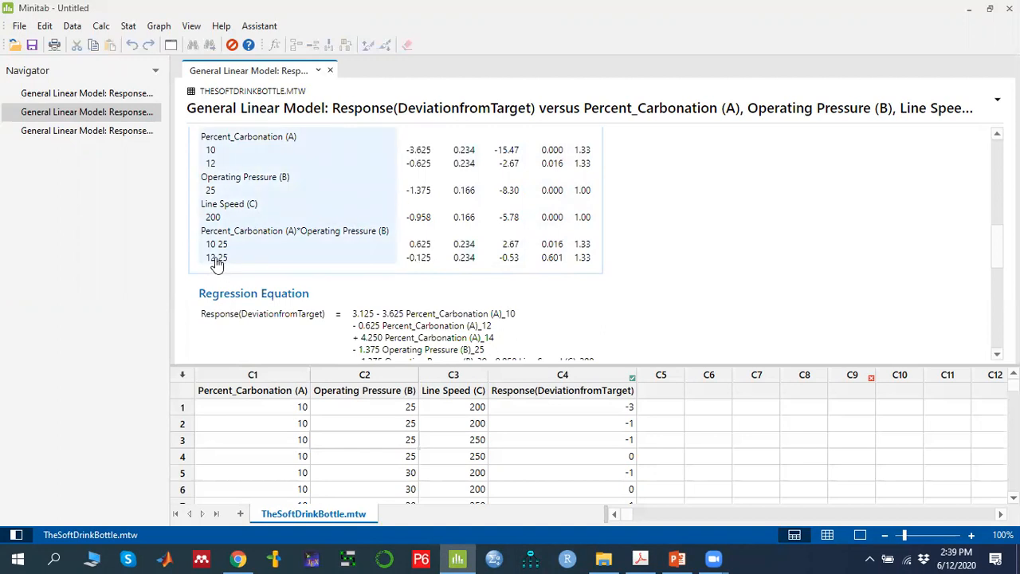
- Compare the regression equation with the coefficients and factor coding, and check the residual plots of the reduced model
scroll(217, 265, down, 5)
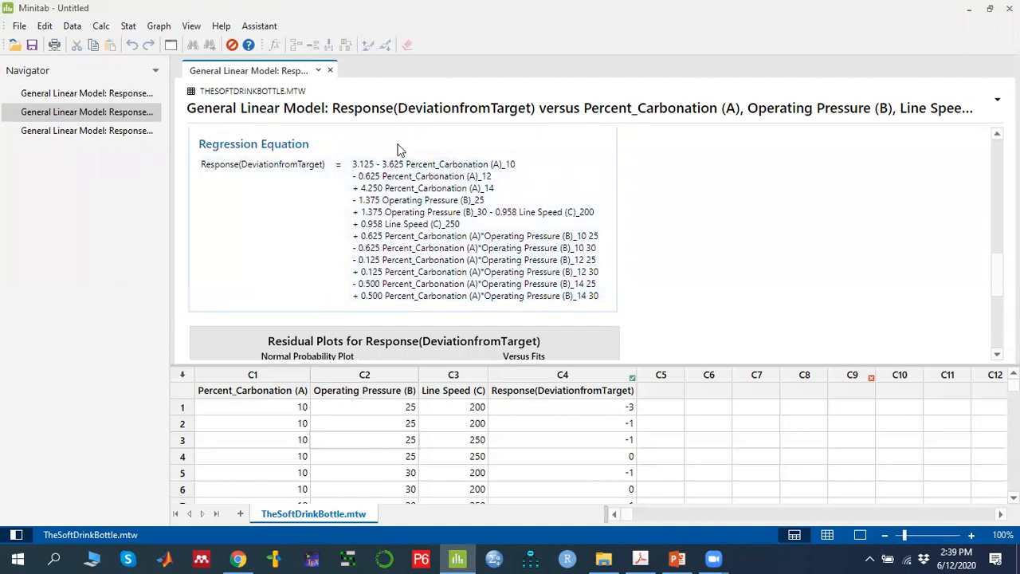
scroll(510, 245, up, 5)
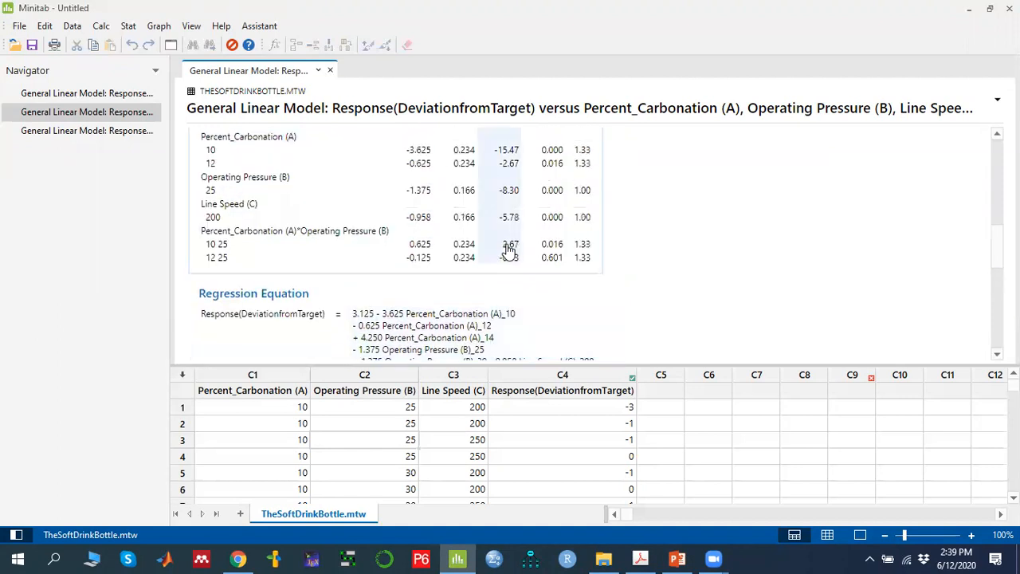
scroll(510, 249, up, 2)
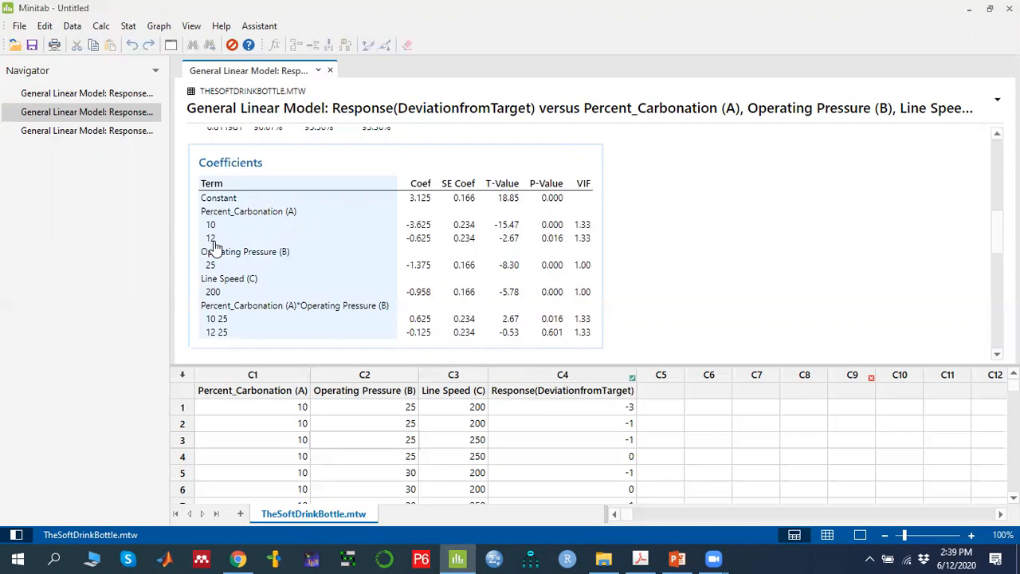
scroll(433, 335, down, 5)
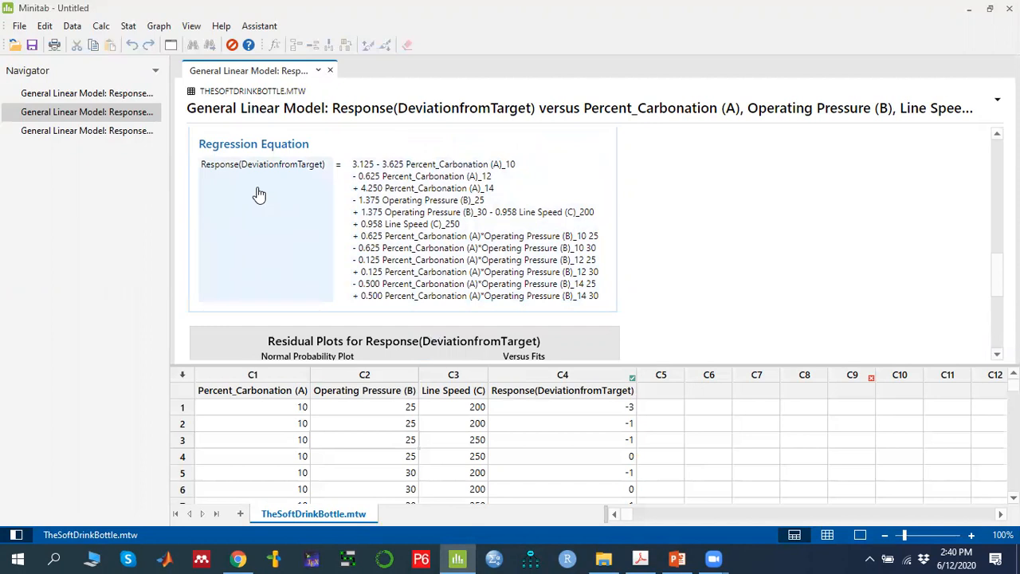
scroll(450, 306, up, 10)
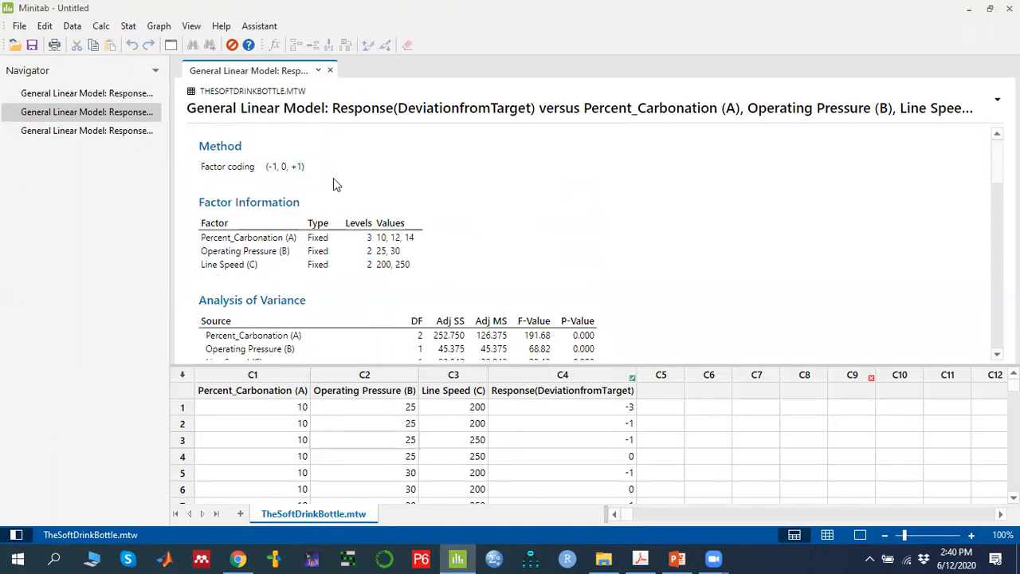
scroll(334, 182, down, 12)
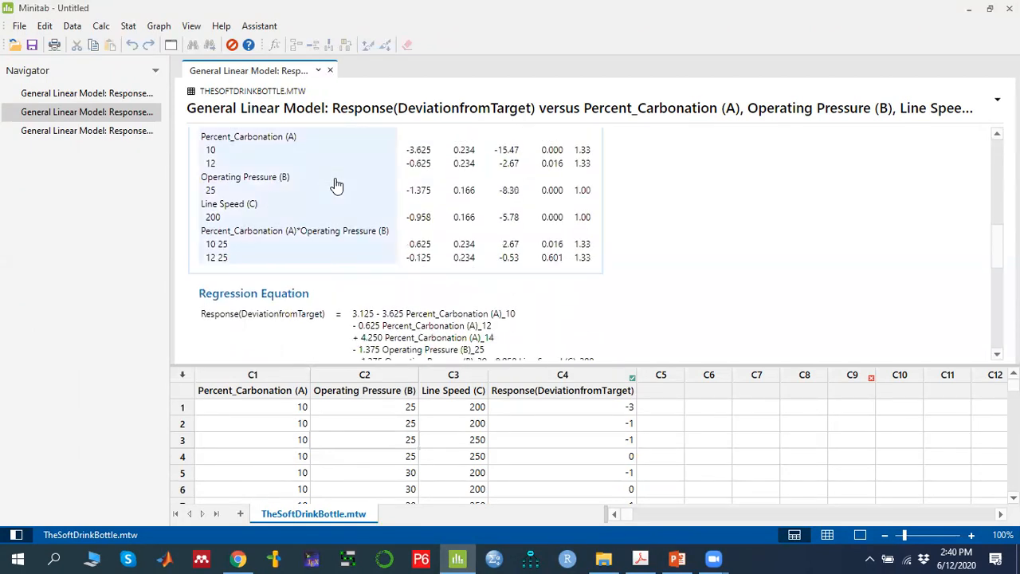
scroll(337, 185, down, 4)
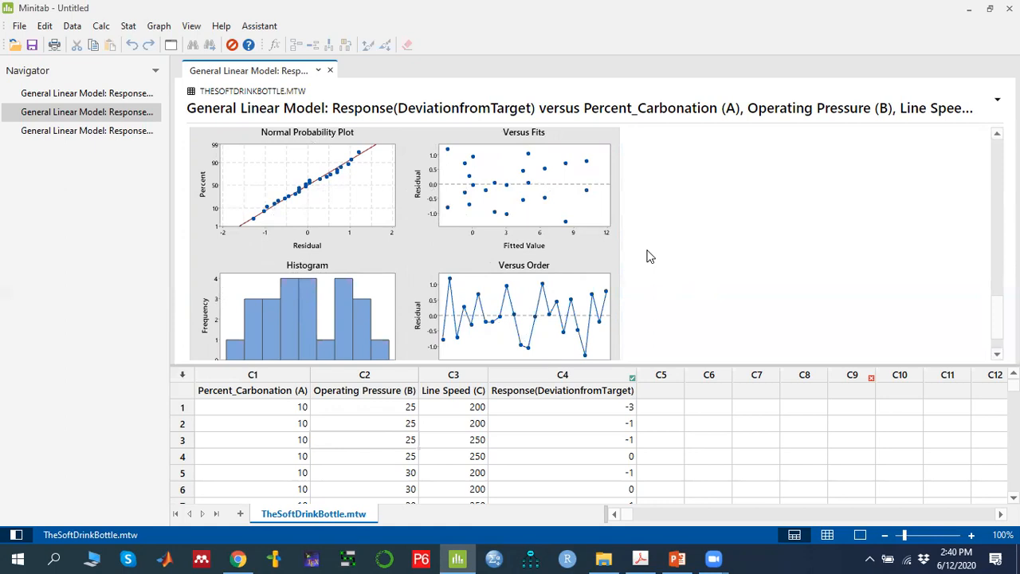
scroll(647, 256, up, 10)
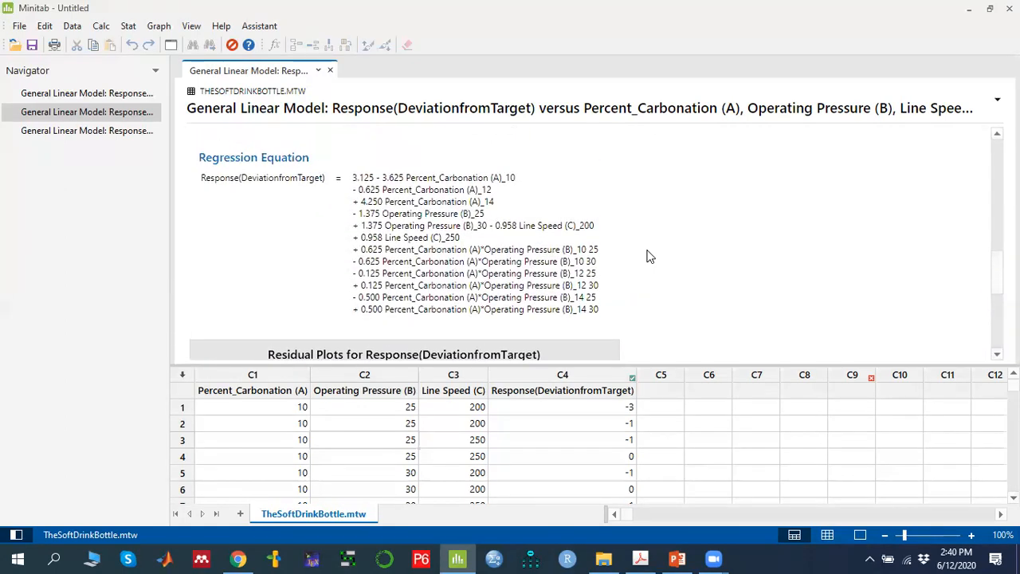
- Create factorial plots of Response(DeviationfromTarget) for all three factors, with a main effects plot and a lower-left-matrix interaction plot of only model terms
click(128, 28)
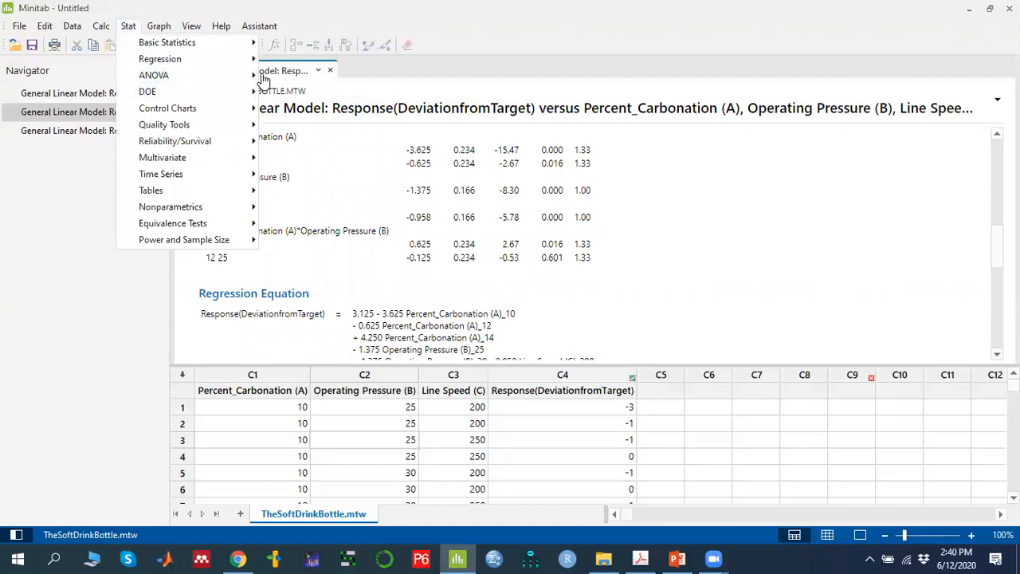
mouse_move(249, 78)
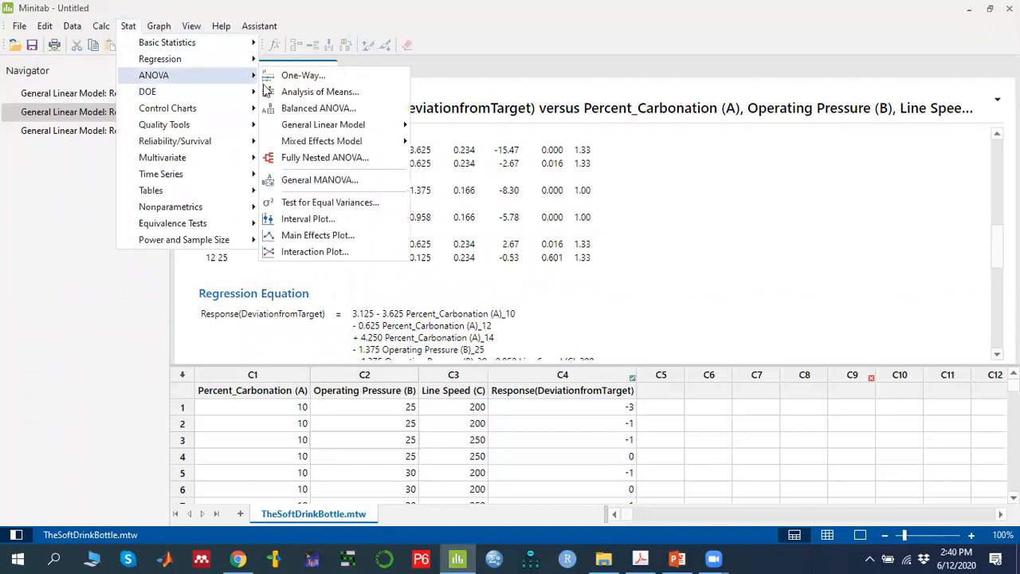
mouse_move(391, 129)
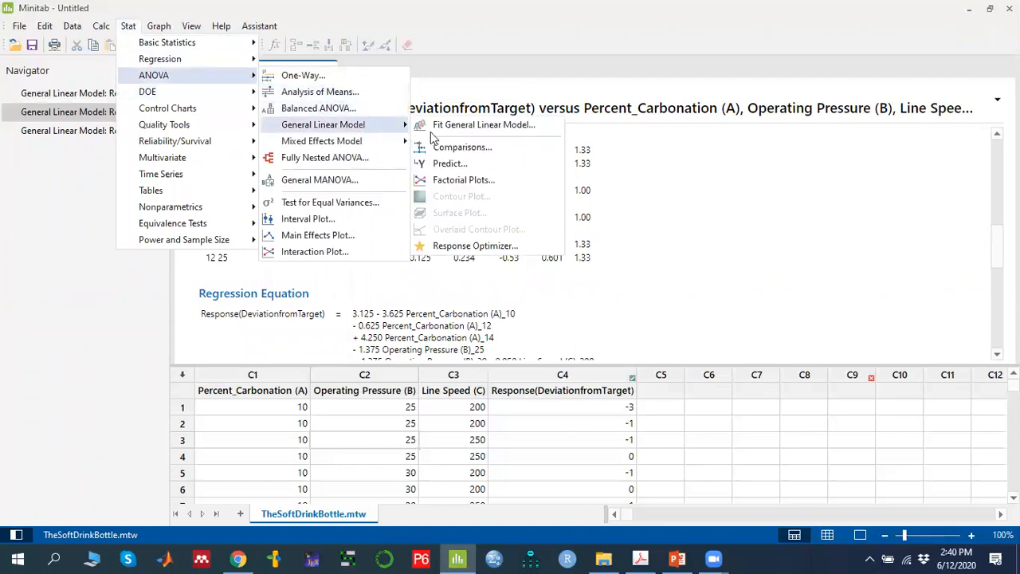
click(466, 185)
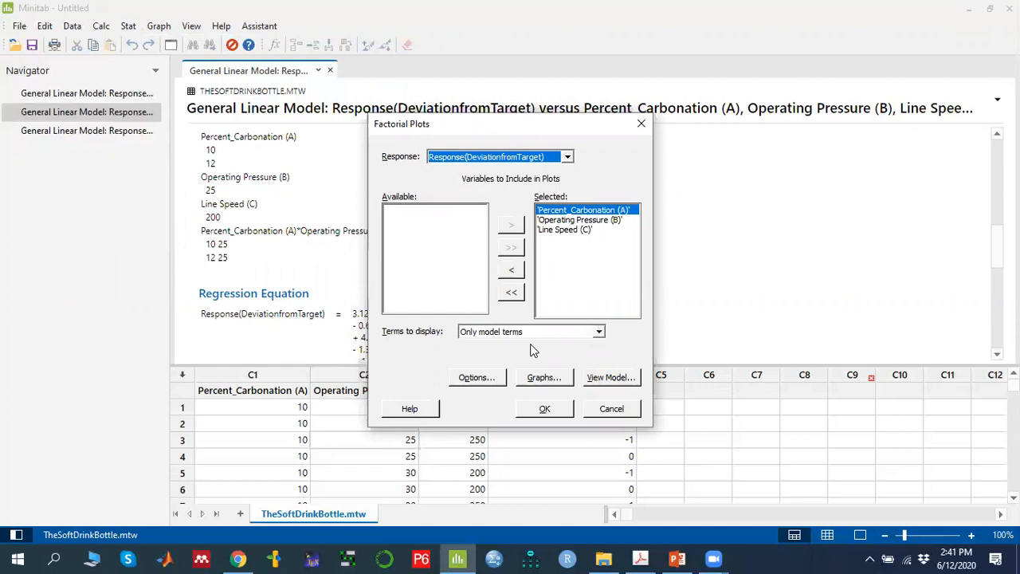
click(542, 378)
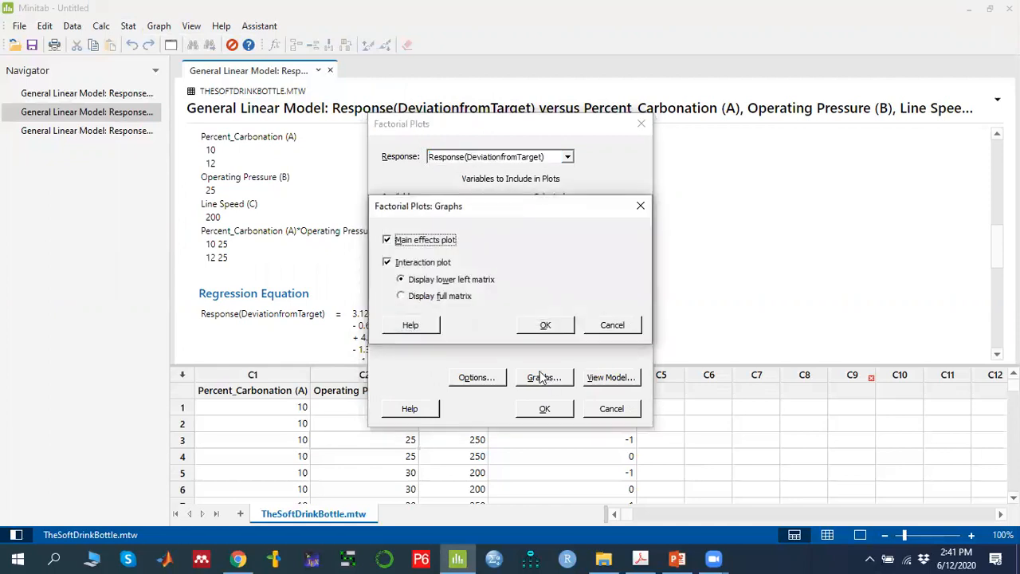
click(559, 330)
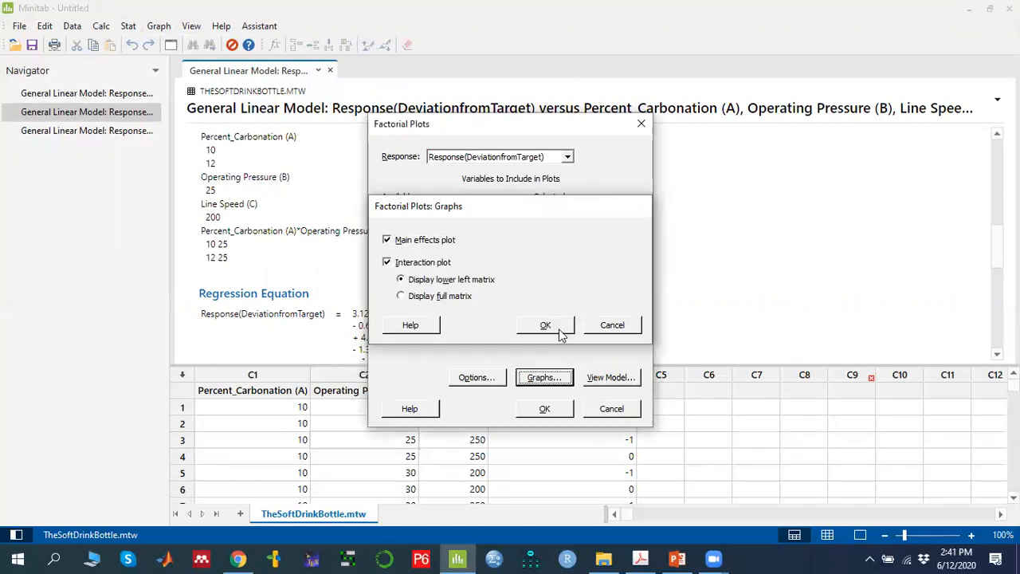
click(557, 417)
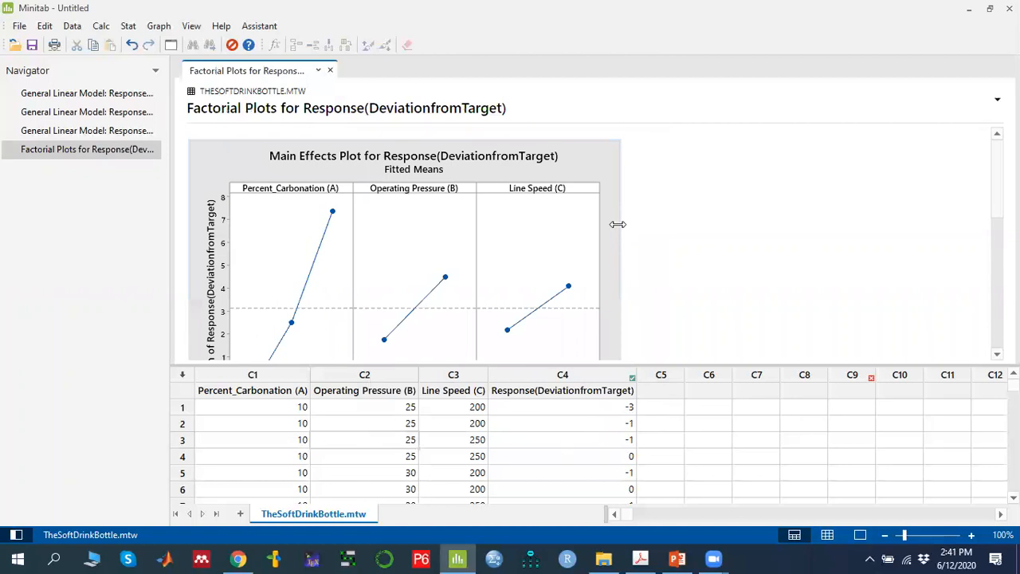
- Examine the main effects plot for the three factors and glance at the interaction plot beneath it
scroll(598, 237, down, 2)
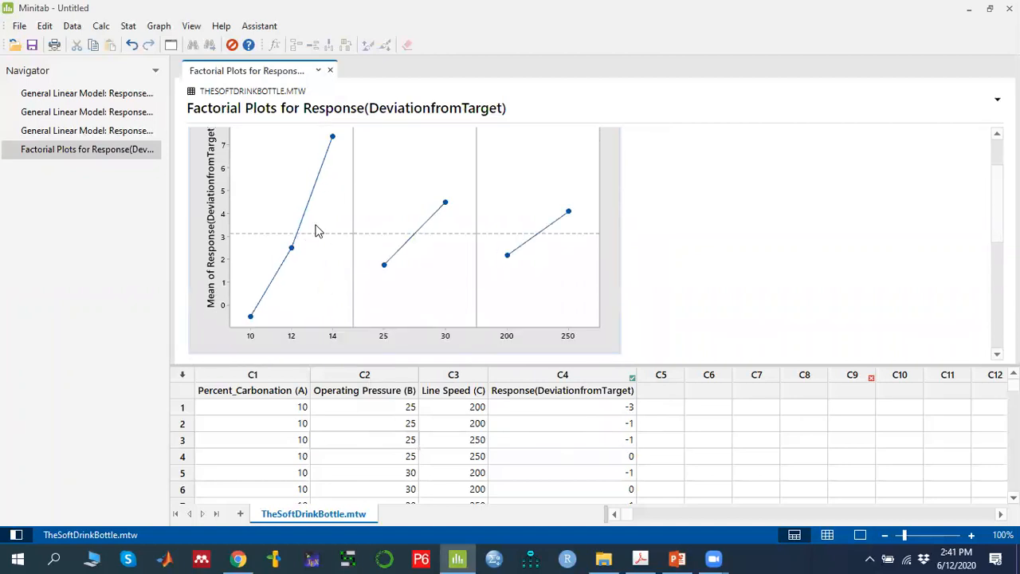
scroll(317, 231, down, 3)
scroll(315, 231, up, 3)
scroll(303, 282, down, 2)
scroll(311, 261, up, 2)
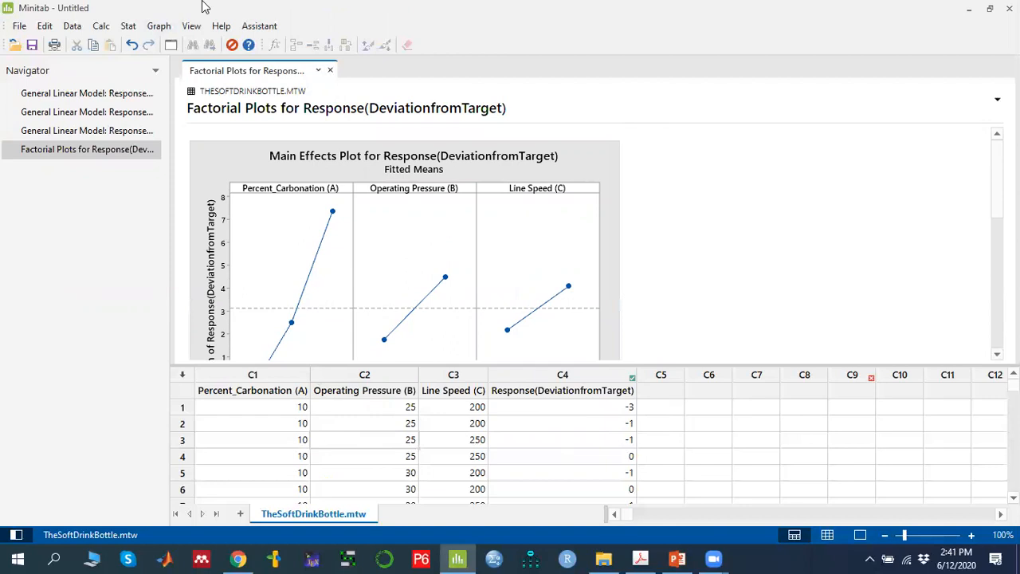
- Enlarge the output area and mark the Percent_Carbonation (A) effect with arrows along increasing carbonation and increasing mean response
click(666, 112)
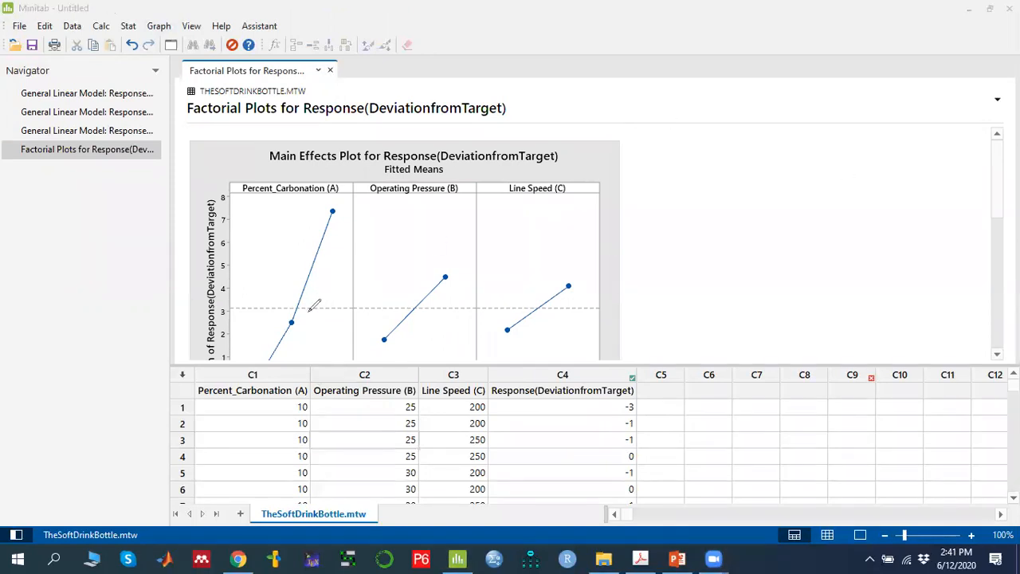
drag(240, 299, 328, 303)
drag(720, 365, 724, 442)
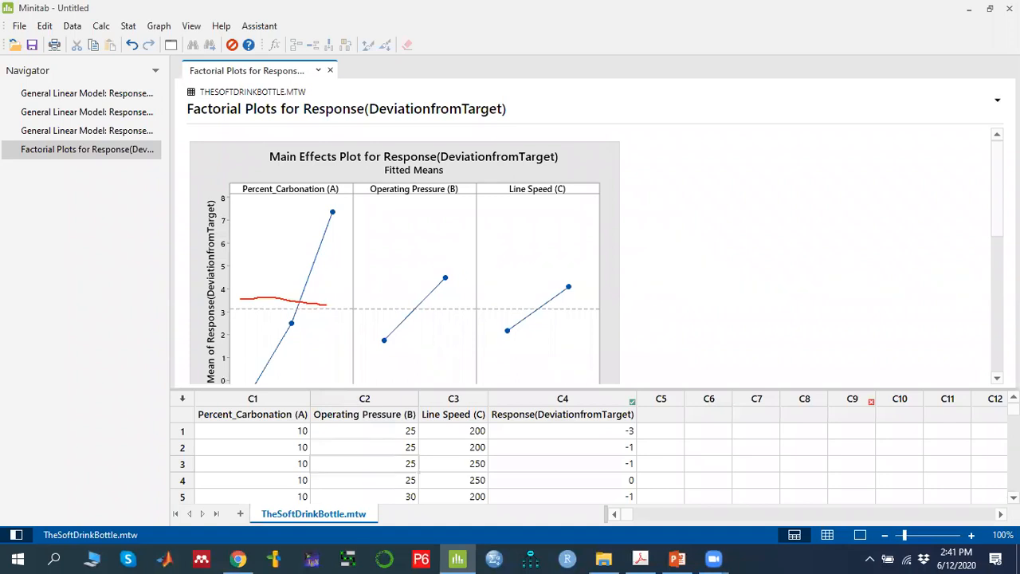
scroll(445, 343, down, 3)
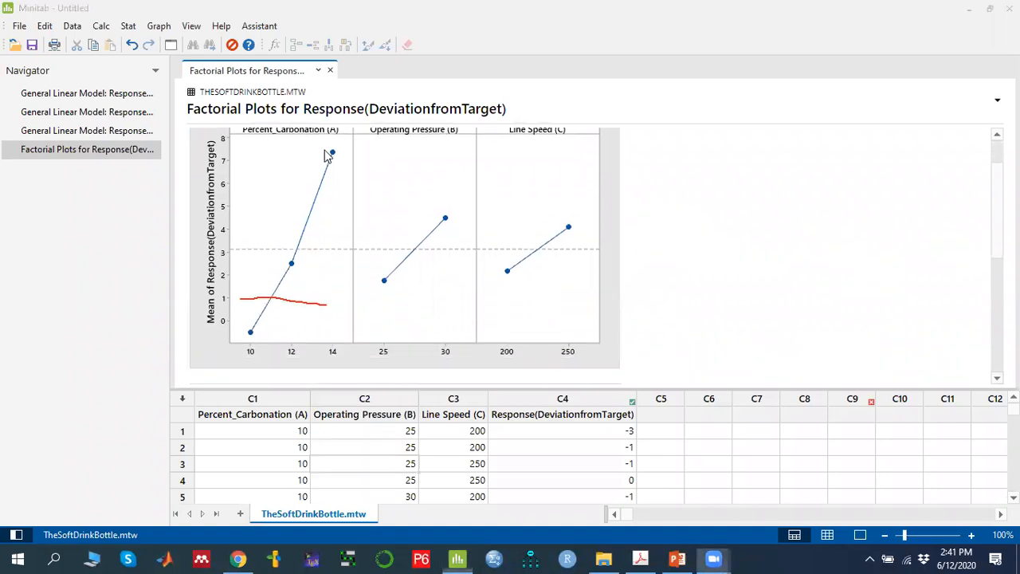
drag(260, 351, 295, 351)
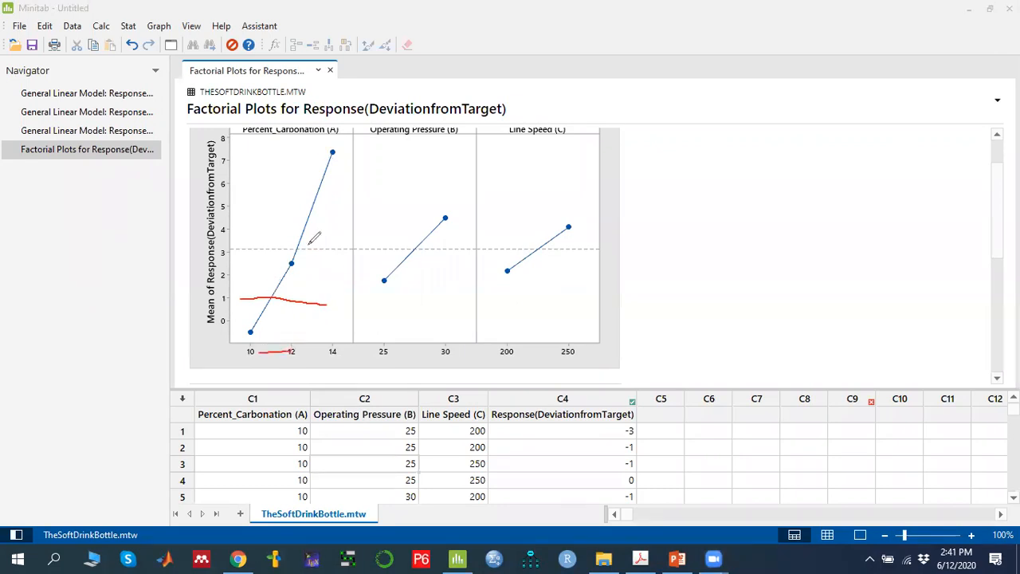
drag(252, 346, 334, 338)
mouse_move(214, 310)
mouse_down()
mouse_move(211, 195)
mouse_move(201, 201)
mouse_move(214, 192)
mouse_up()
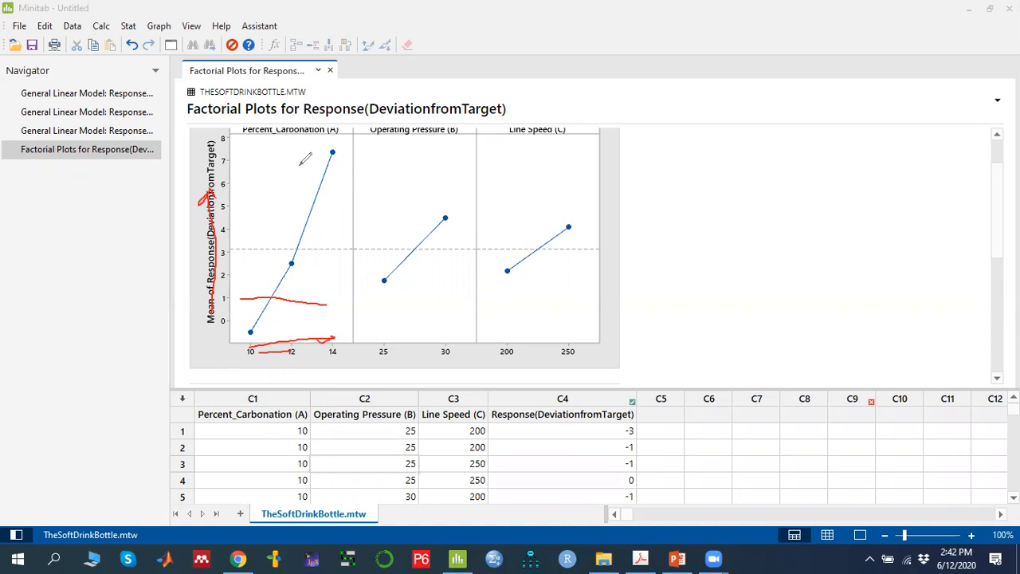
- Draw arrows towards the lower levels of Percent_Carbonation, Operating Pressure and Line Speed on the main effects plot
mouse_move(335, 333)
mouse_down()
mouse_move(276, 323)
mouse_move(289, 330)
mouse_up()
drag(423, 145, 445, 149)
mouse_move(445, 342)
mouse_down()
mouse_move(395, 344)
mouse_move(405, 345)
mouse_up()
mouse_move(574, 338)
mouse_down()
mouse_move(518, 329)
mouse_move(532, 342)
mouse_up()
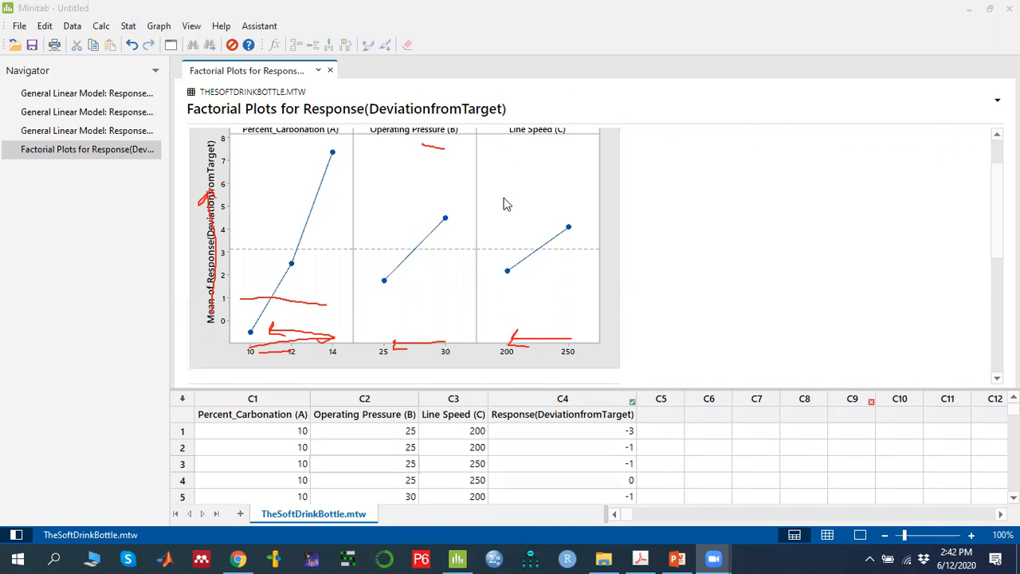
- Clear the annotations and examine the interaction plot for all three two-factor combinations
scroll(532, 280, down, 3)
scroll(532, 280, down, 2)
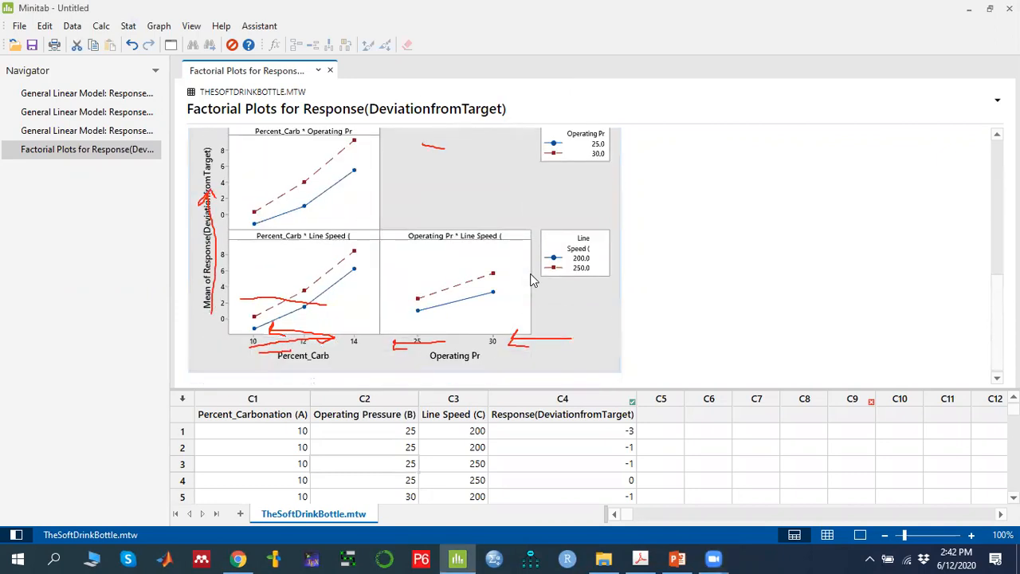
scroll(531, 277, up, 1)
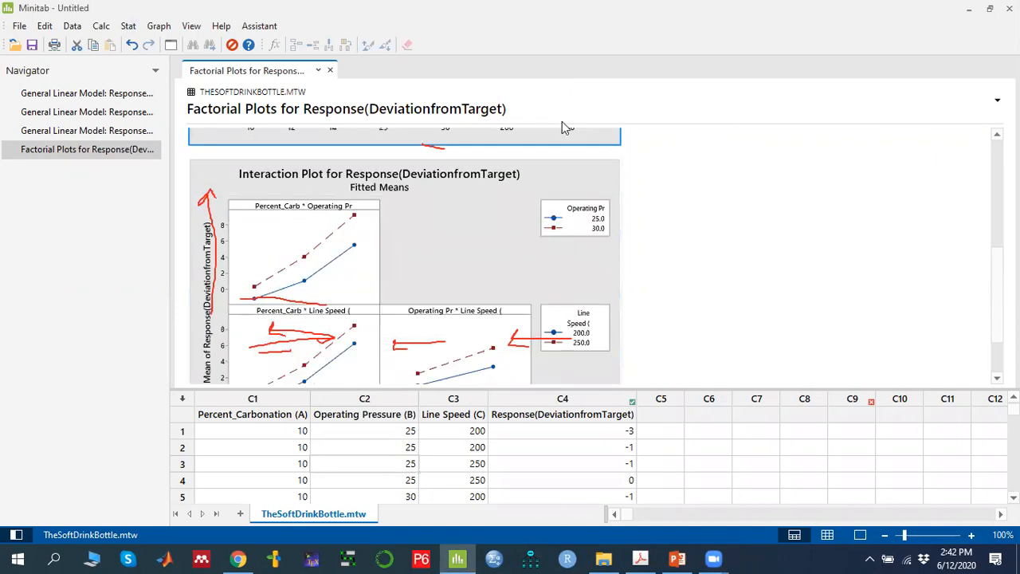
click(517, 86)
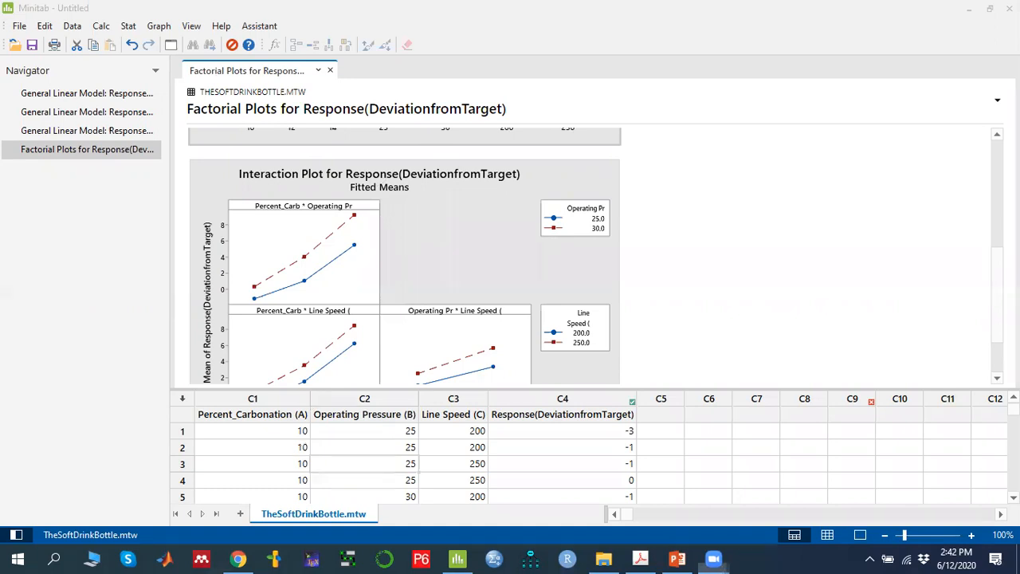
scroll(404, 255, down, 1)
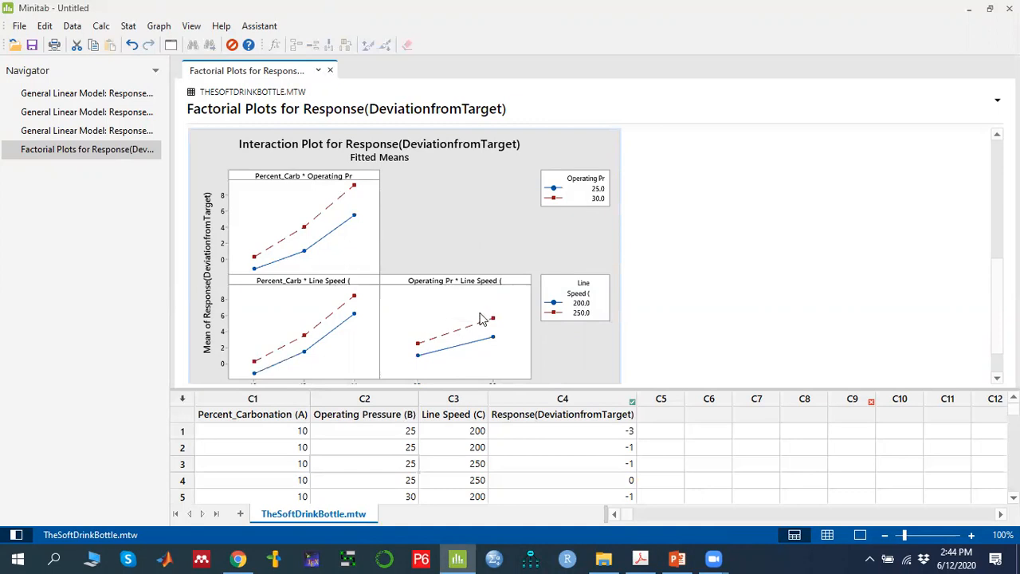
- Start General Linear Model comparisons with Pairwise as the comparison type and Fisher instead of Tukey as the method
click(128, 27)
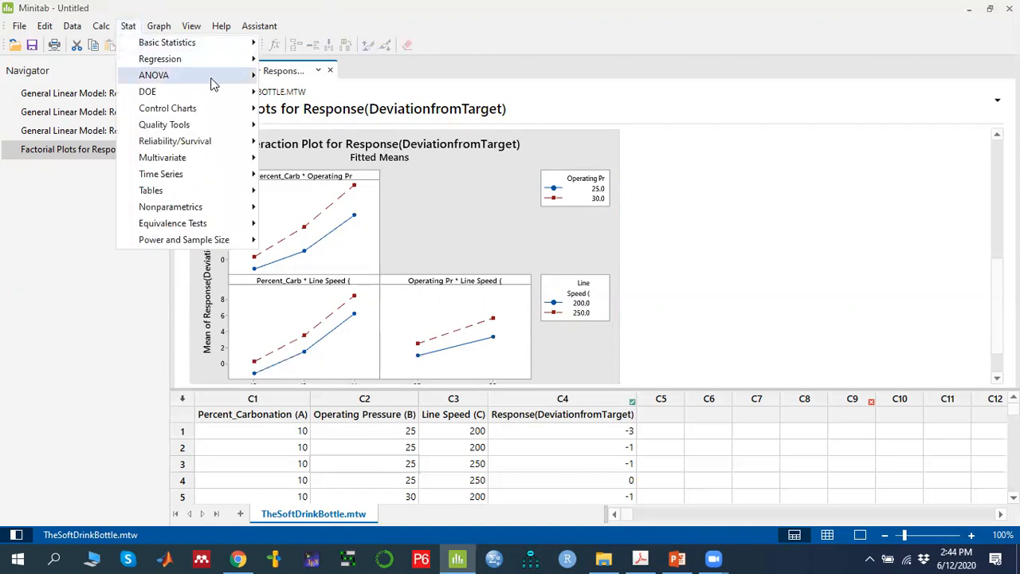
mouse_move(224, 86)
mouse_move(383, 130)
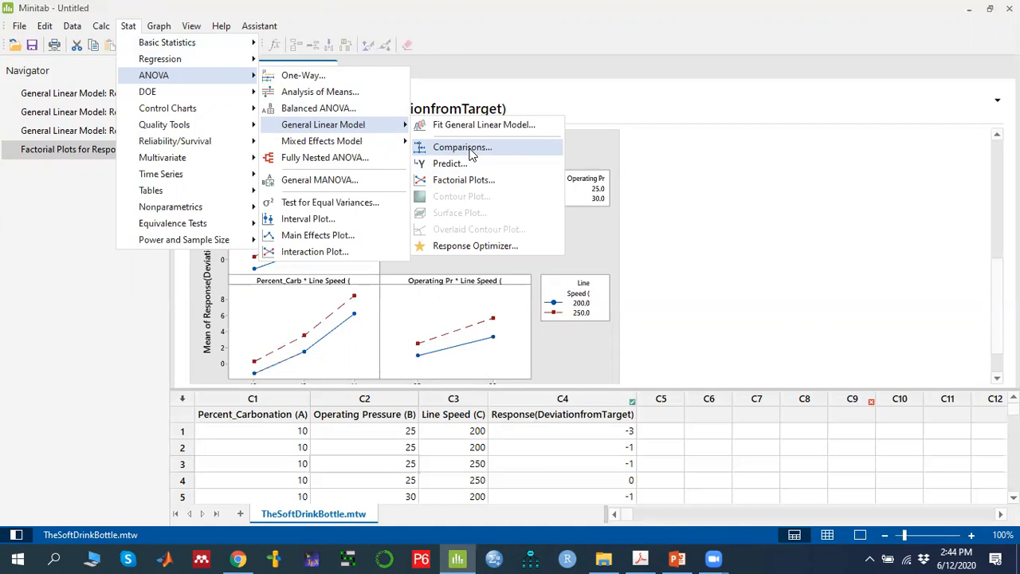
click(463, 148)
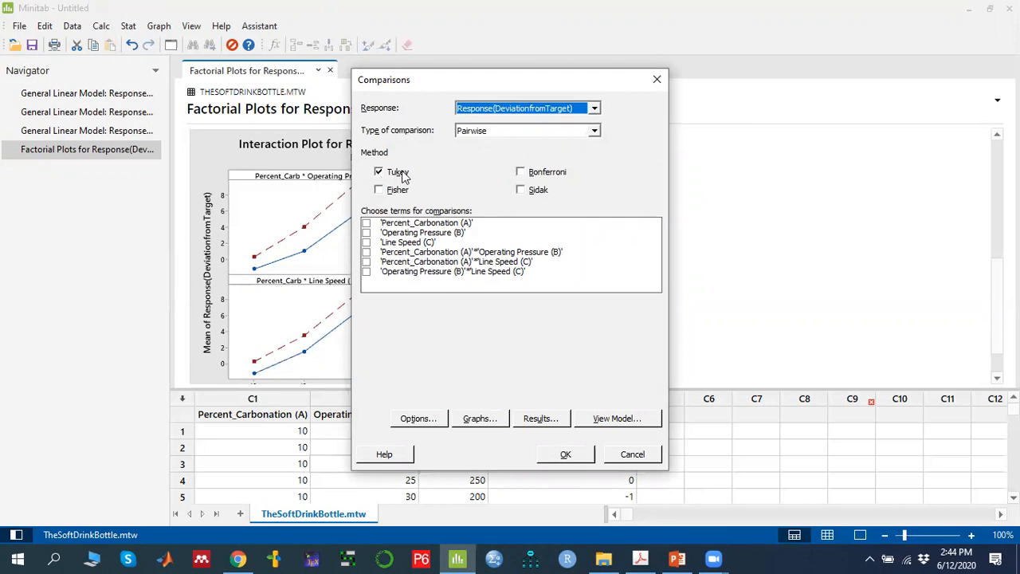
click(594, 130)
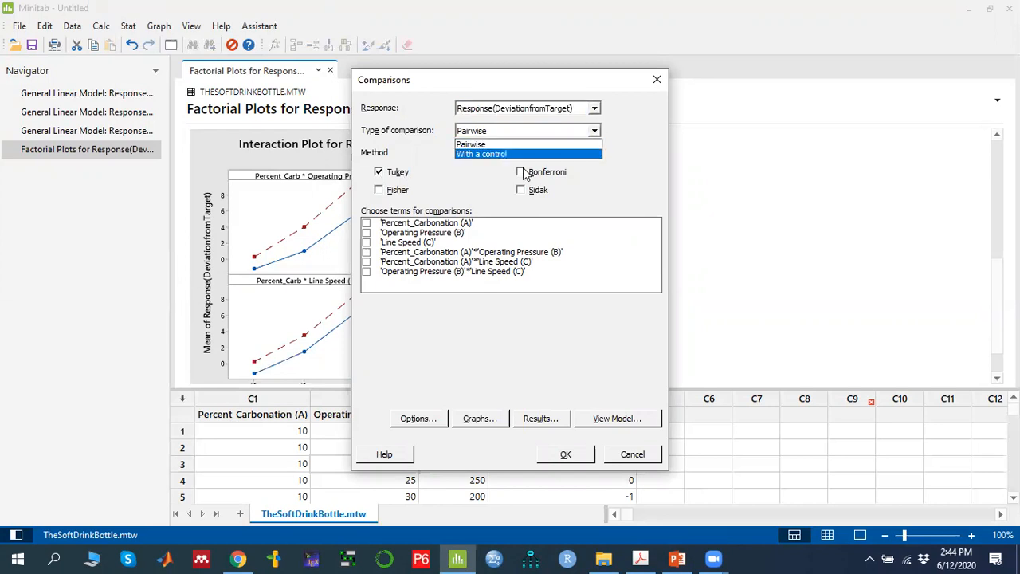
click(482, 145)
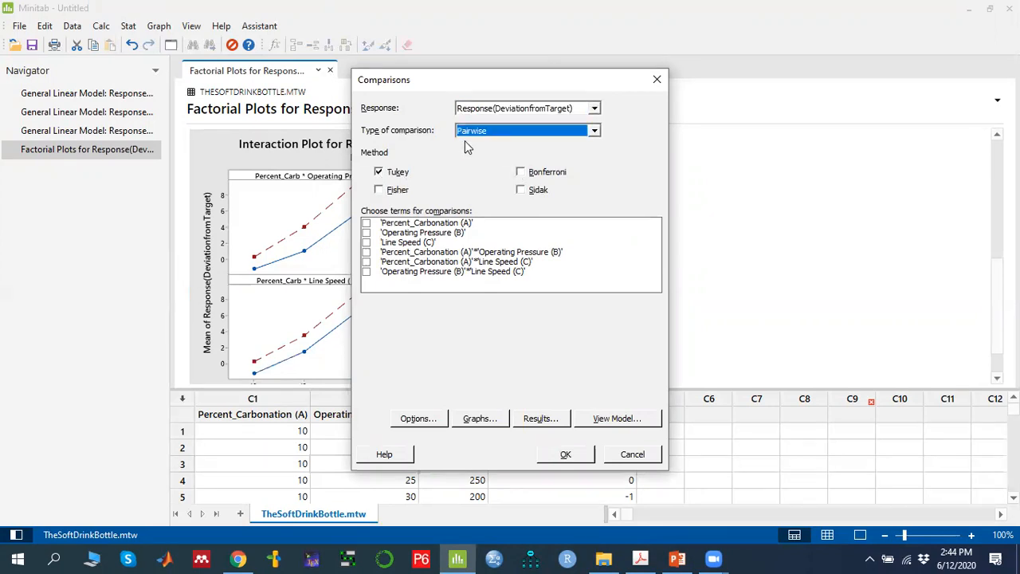
click(379, 190)
click(379, 172)
- Choose Percent_Carbonation (A), Operating Pressure (B), Line Speed (C) and the A*B interaction as terms for the comparisons
click(366, 223)
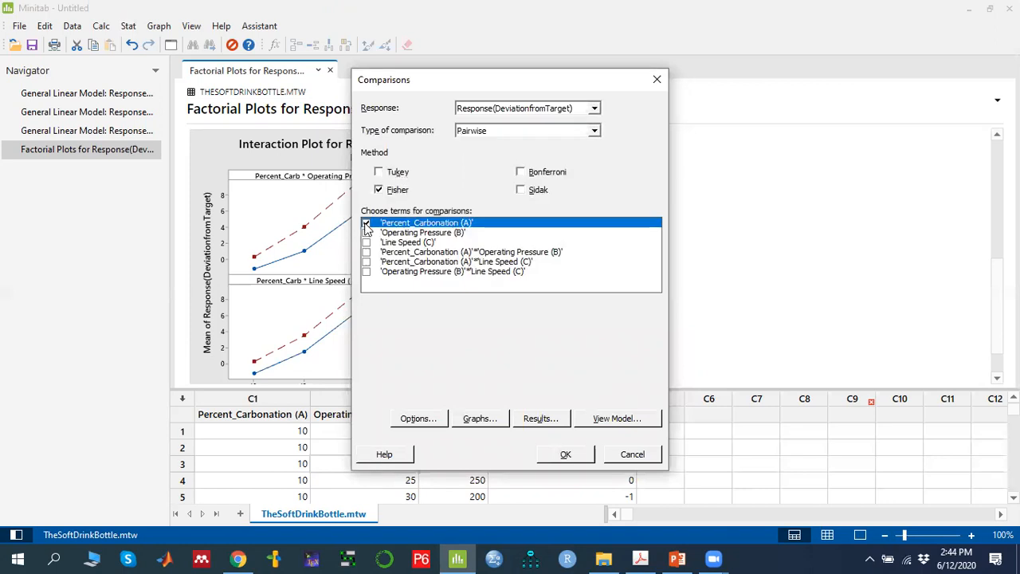
click(366, 233)
click(366, 242)
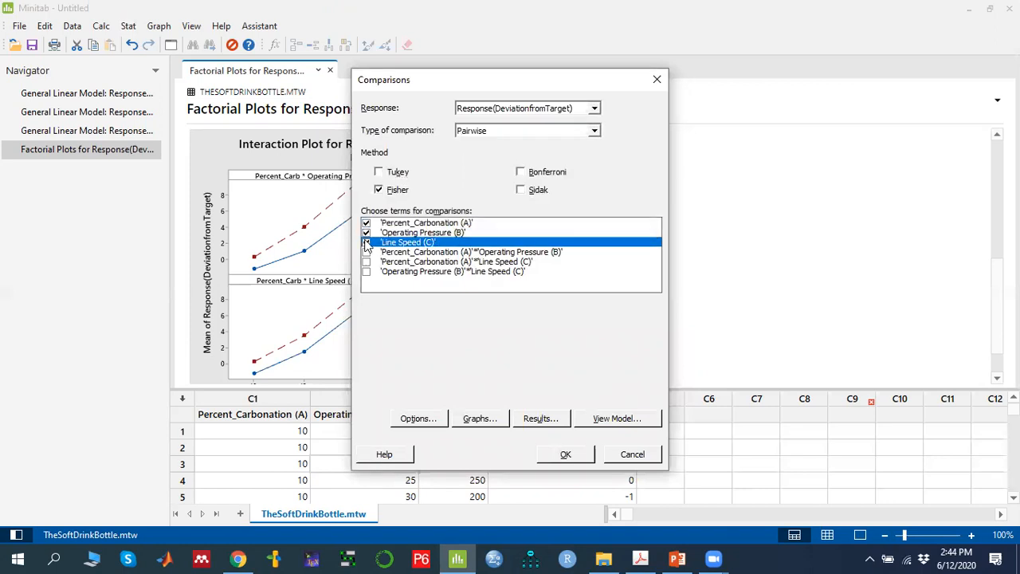
click(366, 252)
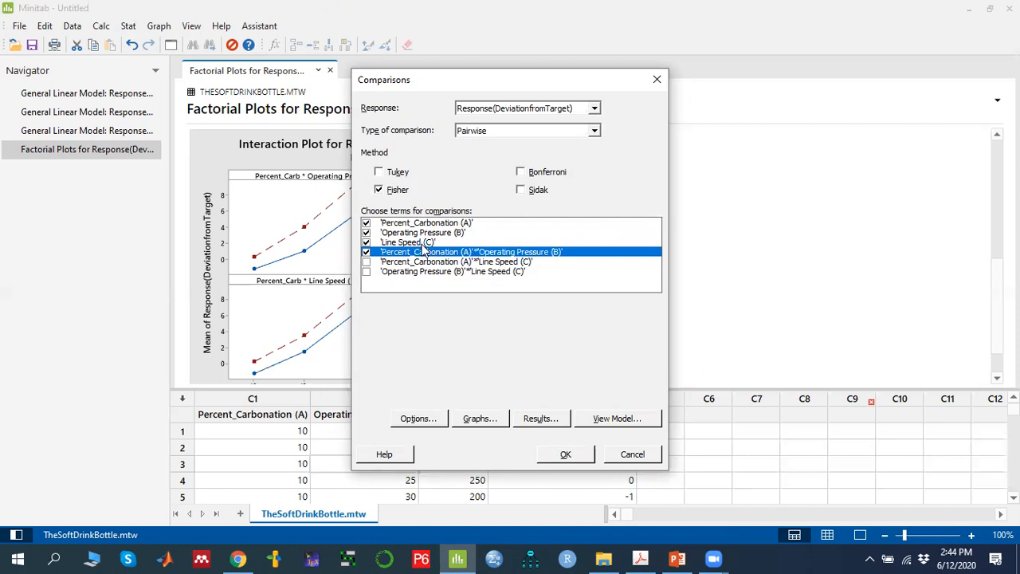
- Leave out the interval plot for differences of means, include grouping information plus tests and confidence intervals, and run the comparisons
click(488, 421)
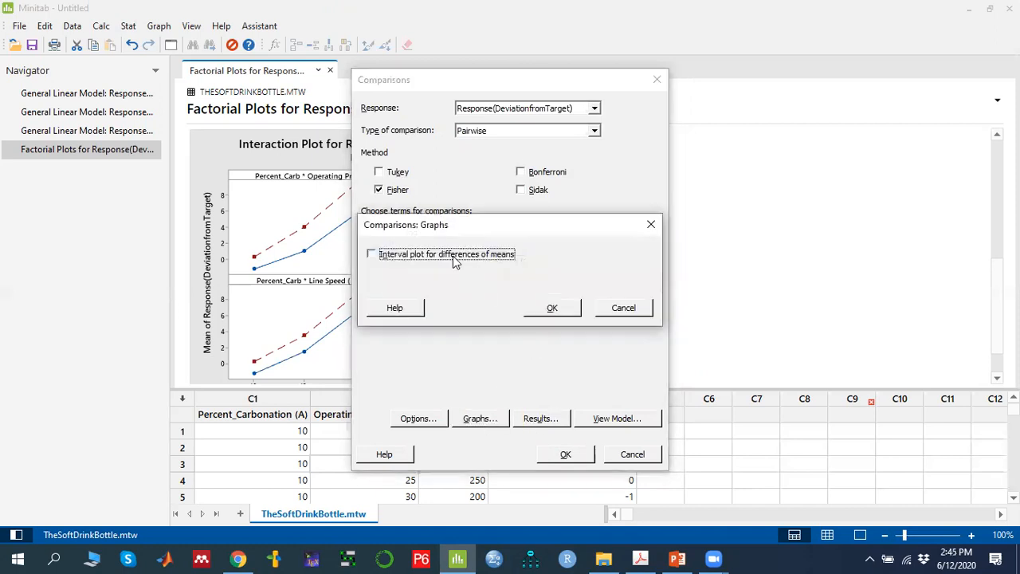
click(550, 309)
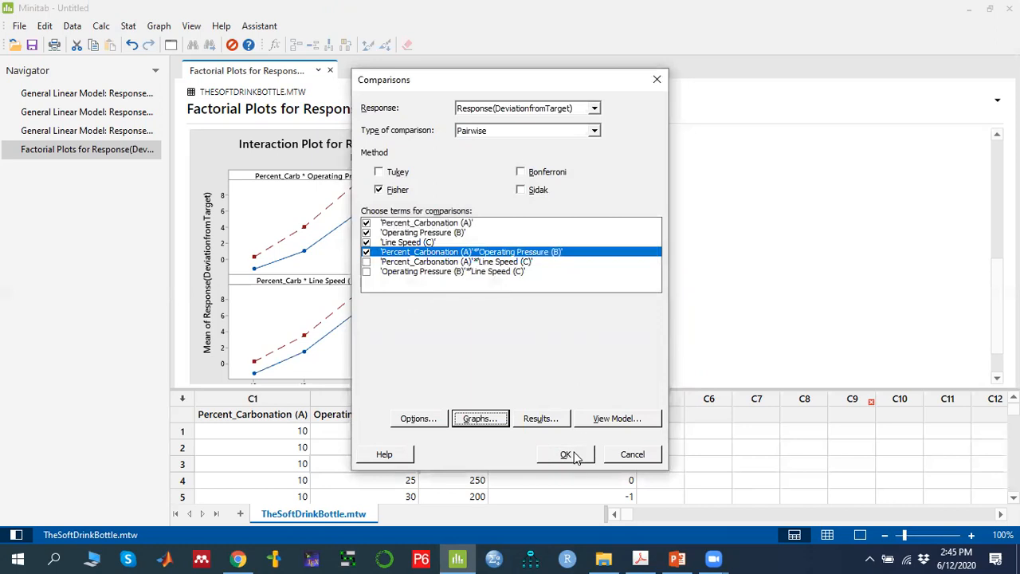
click(606, 419)
click(730, 366)
click(557, 420)
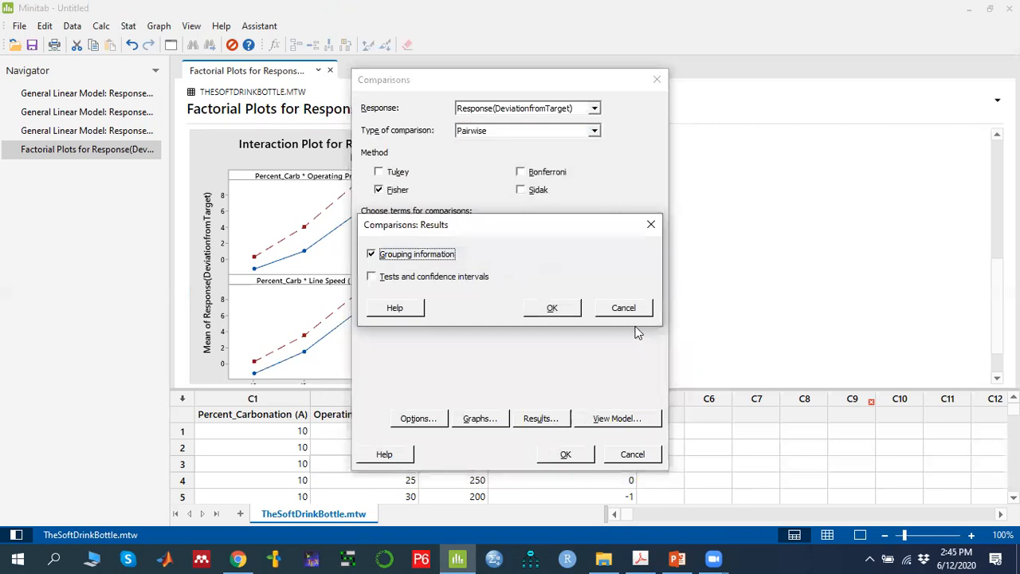
click(552, 308)
click(565, 453)
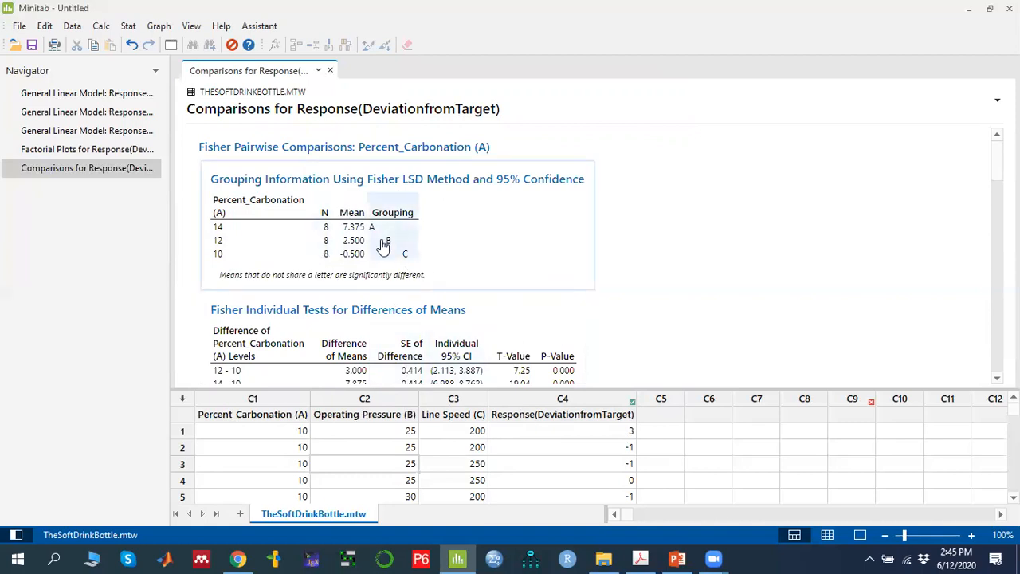
- Examine the Fisher groupings and individual test P-values for Percent_Carbonation, Operating Pressure and Line Speed
scroll(582, 253, down, 3)
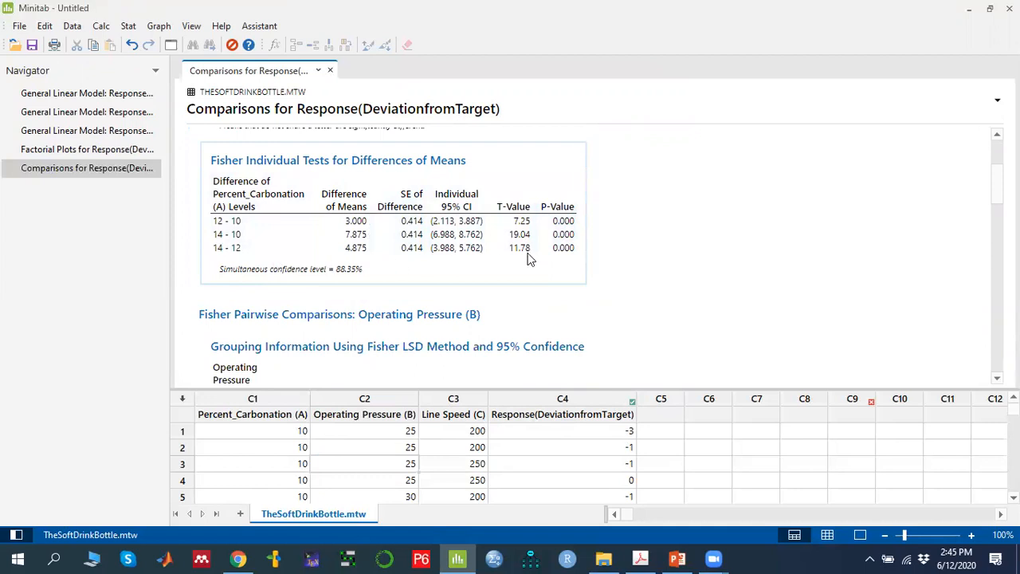
scroll(654, 262, down, 2)
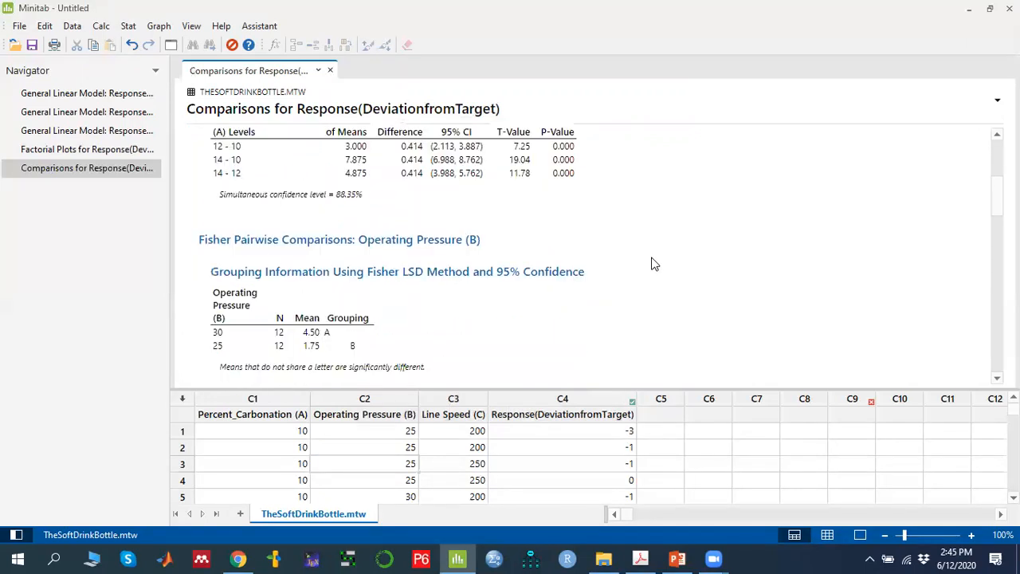
scroll(653, 264, down, 2)
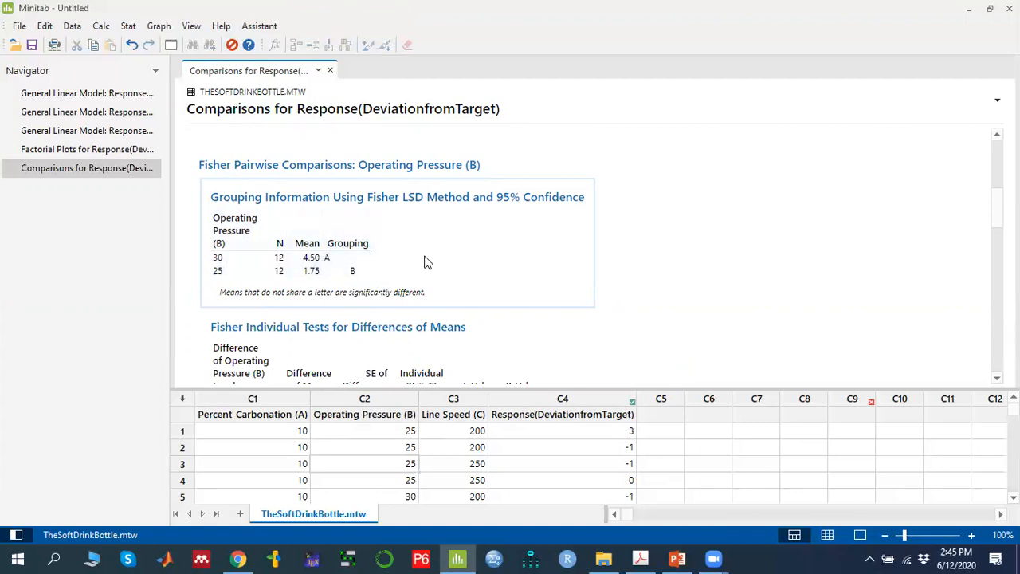
scroll(510, 271, down, 3)
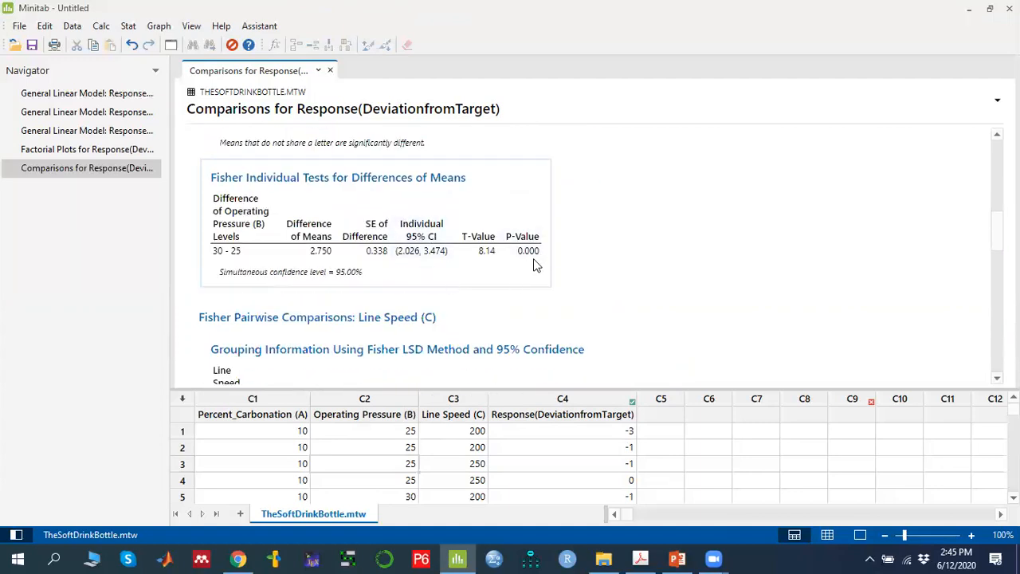
scroll(713, 287, down, 1)
scroll(713, 290, down, 2)
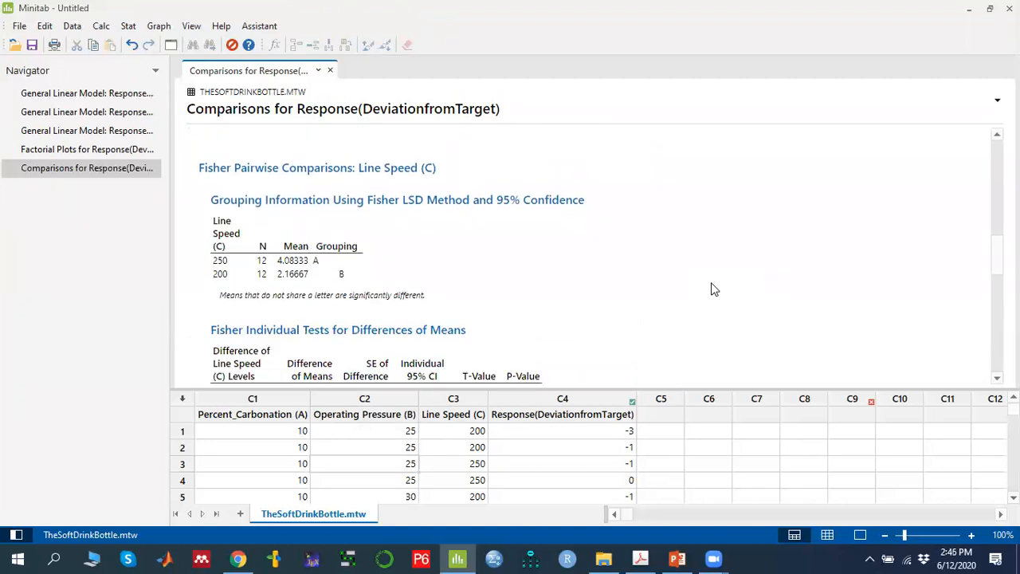
scroll(713, 289, down, 2)
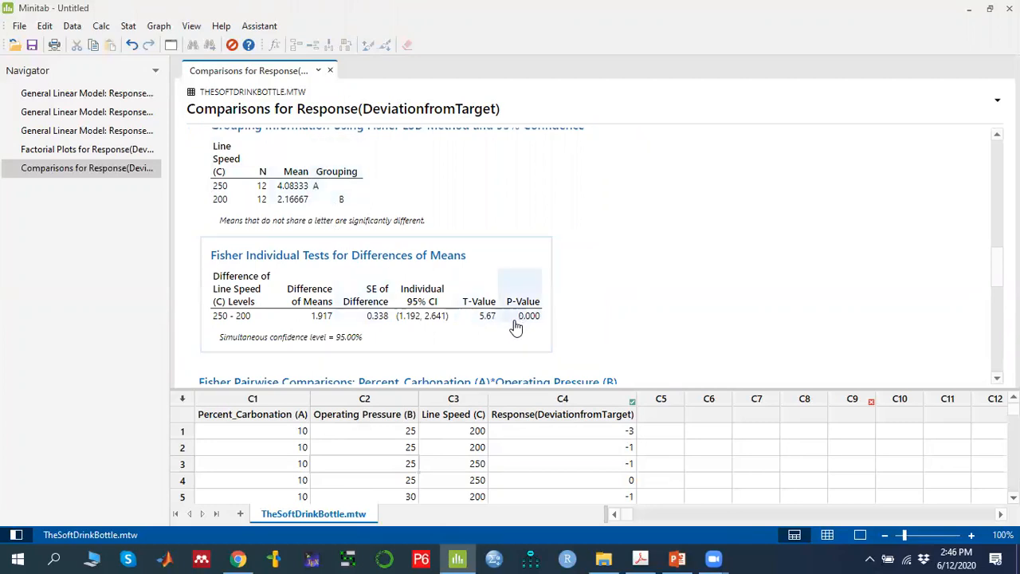
- Examine the Fisher grouping and individual tests for the Percent_Carbonation*Operating Pressure interaction, and return to the start of the comparisons output
scroll(639, 300, down, 4)
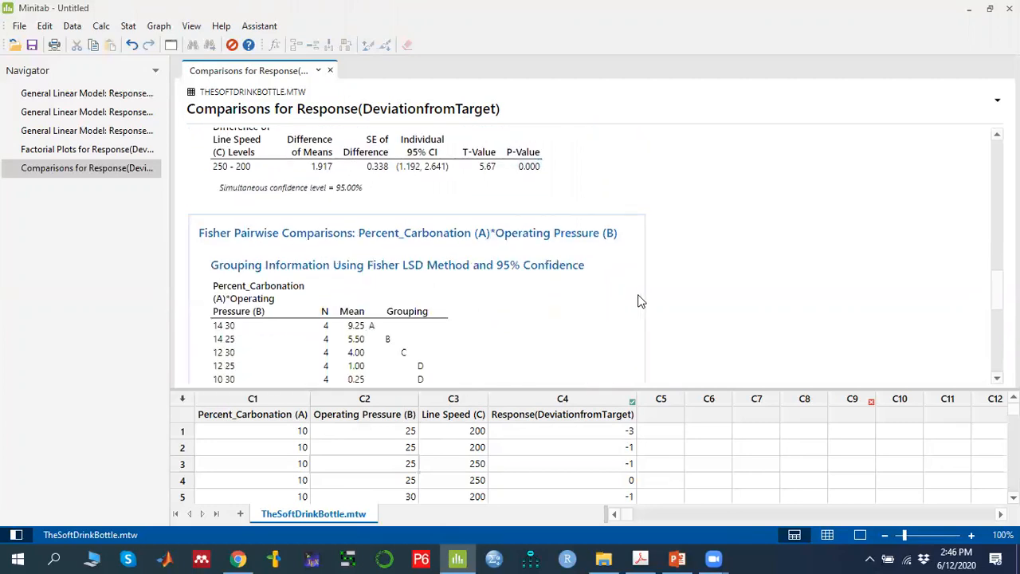
scroll(639, 299, down, 4)
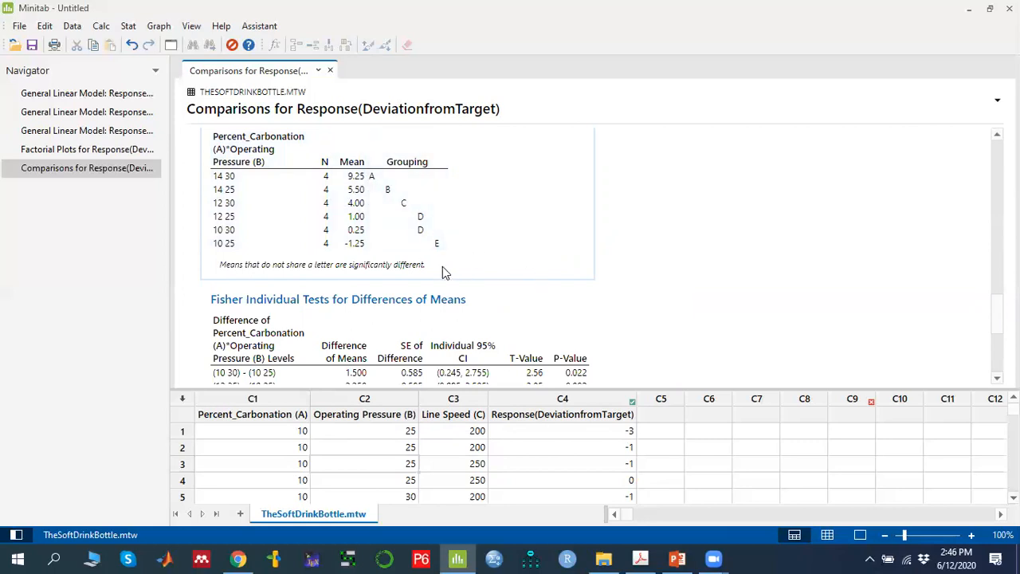
scroll(445, 273, down, 3)
scroll(583, 231, down, 1)
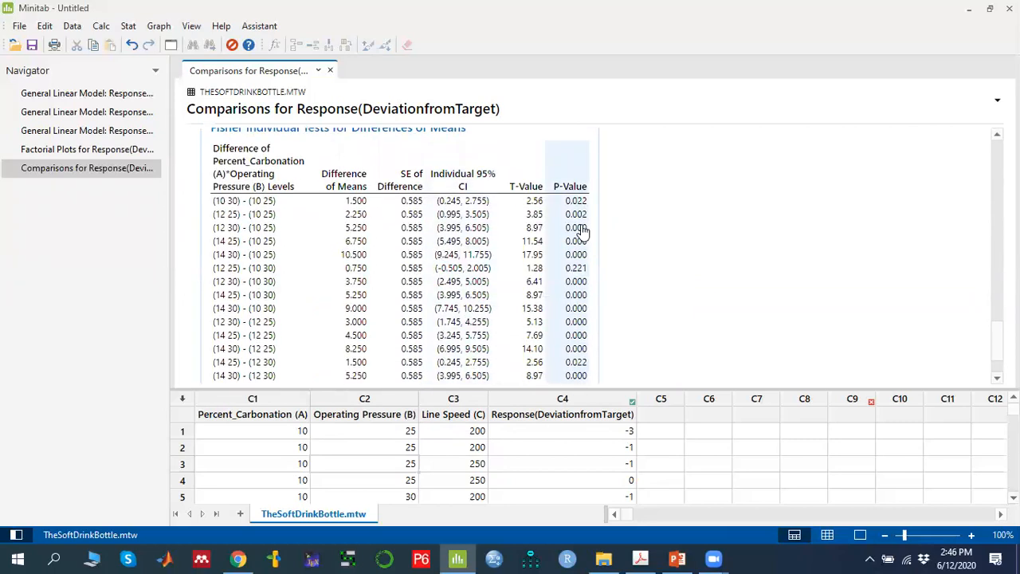
scroll(583, 231, down, 2)
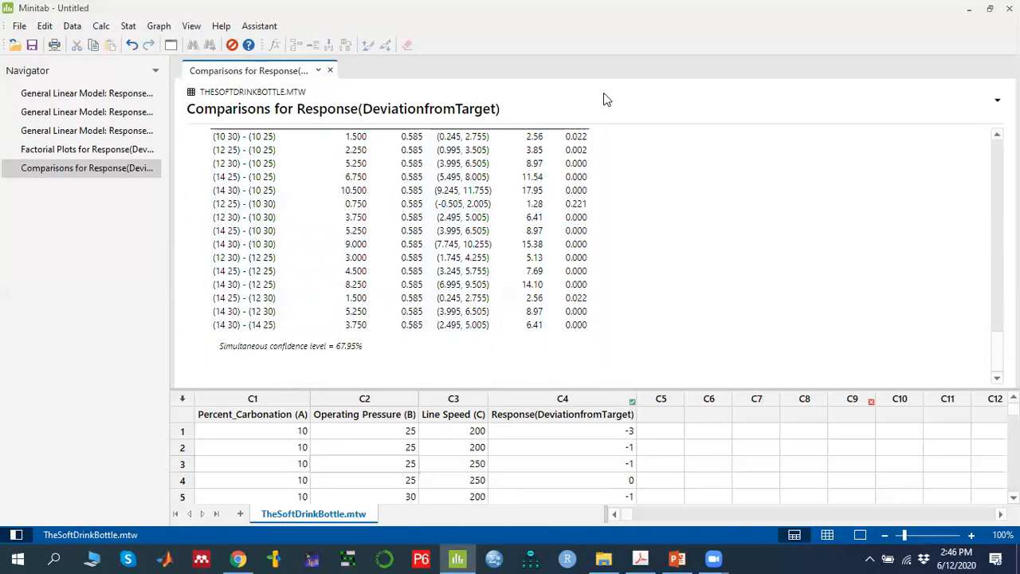
scroll(603, 99, up, 15)
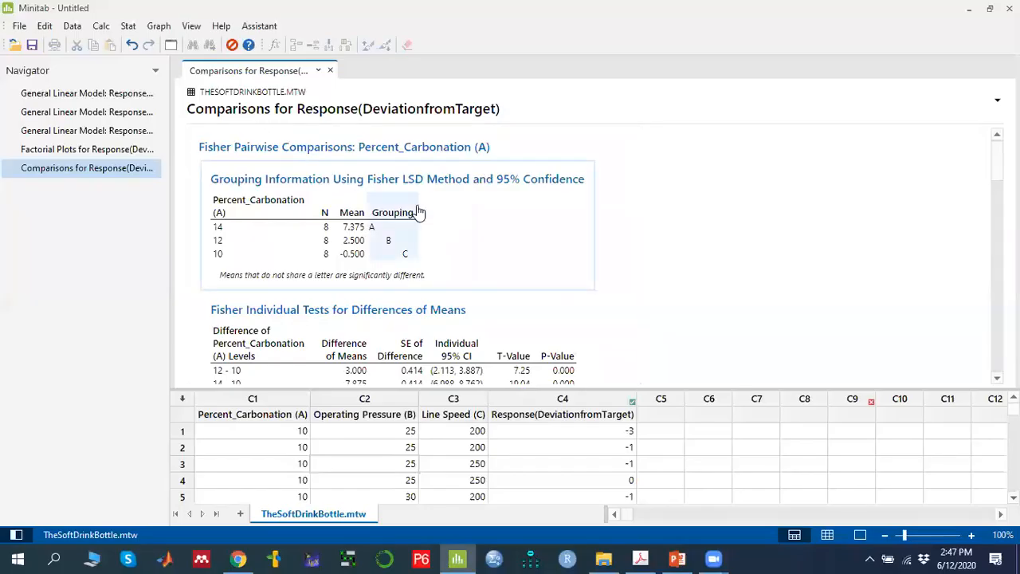
- Start the General Linear Model Response Optimizer with the goal Minimize for Response(DeviationfromTarget)
scroll(489, 243, down, 5)
scroll(487, 241, down, 15)
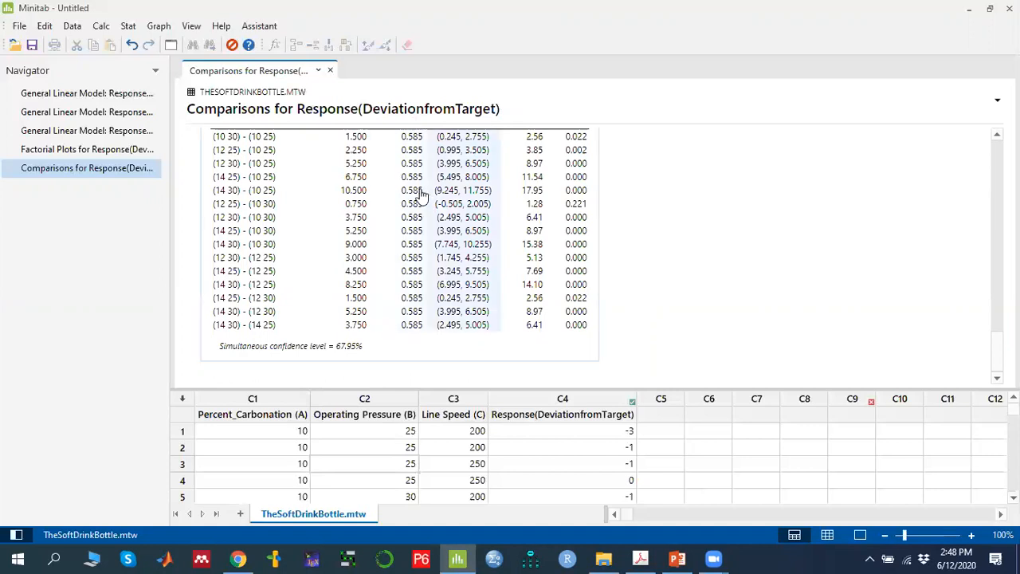
click(127, 29)
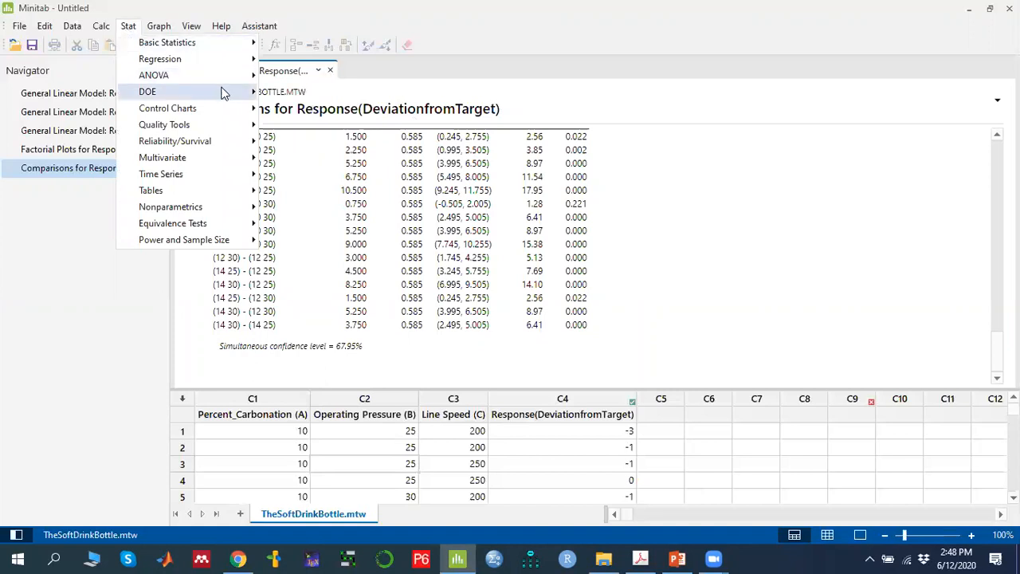
mouse_move(235, 75)
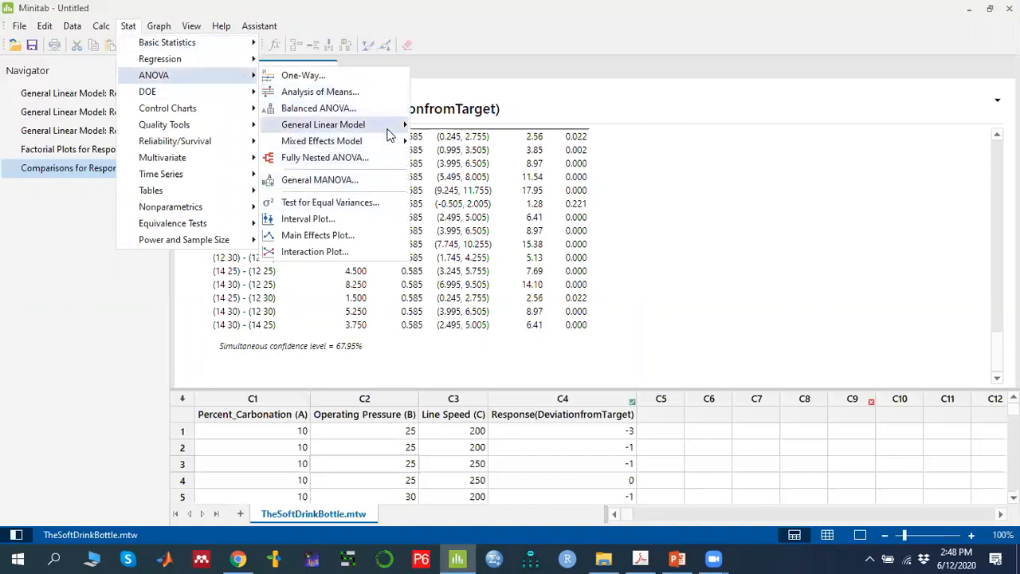
mouse_move(384, 126)
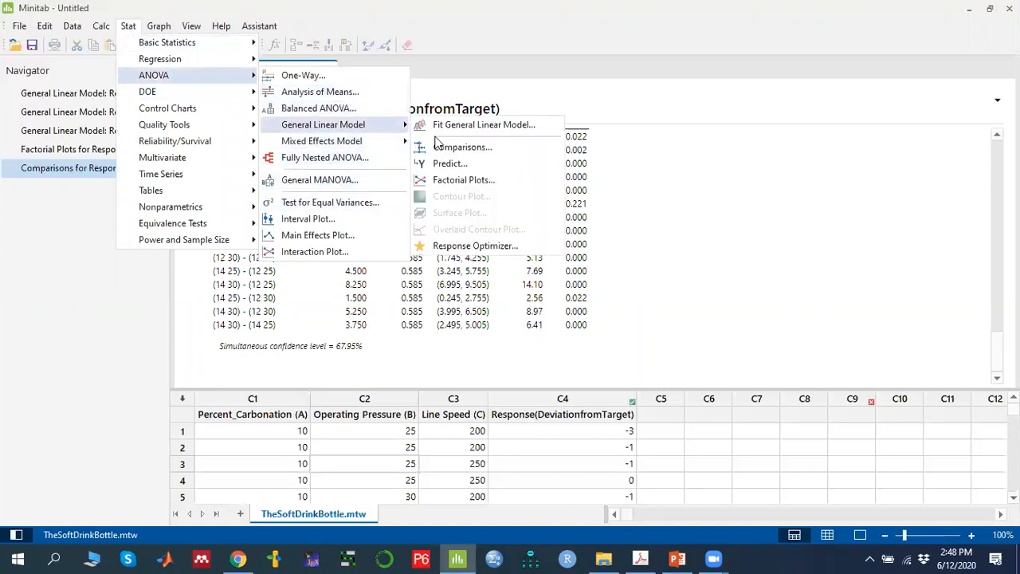
click(472, 247)
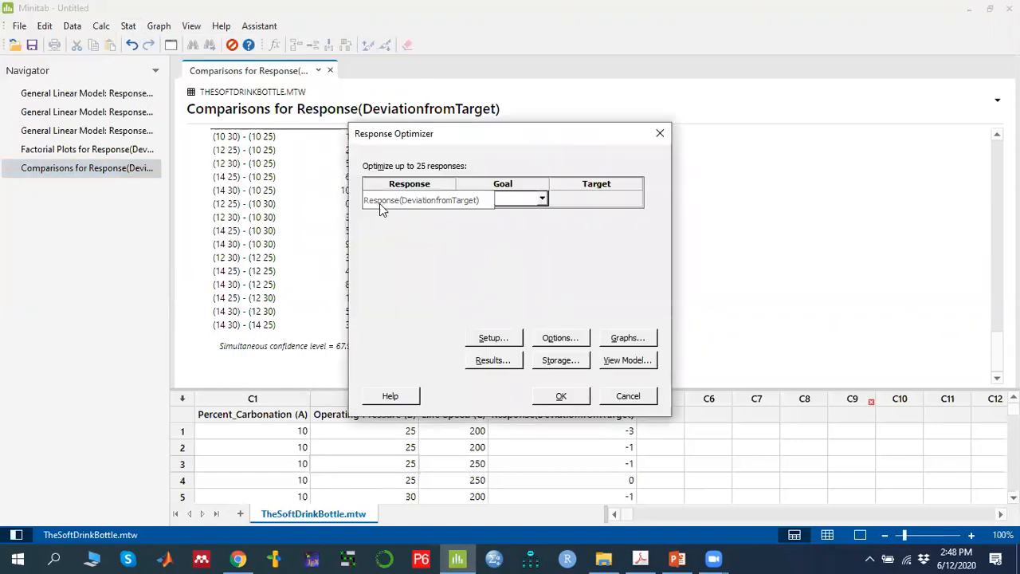
click(542, 198)
click(542, 199)
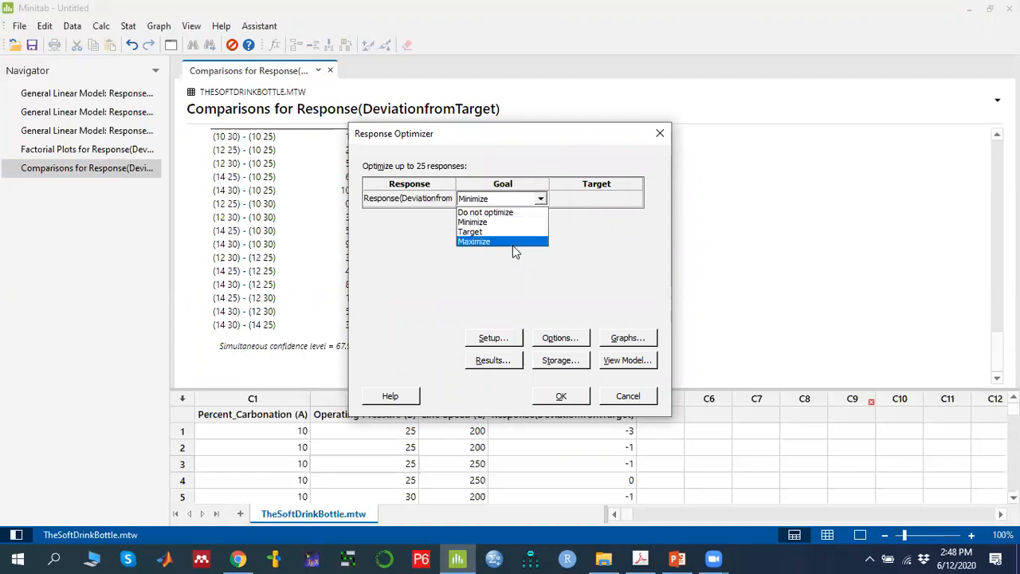
click(481, 229)
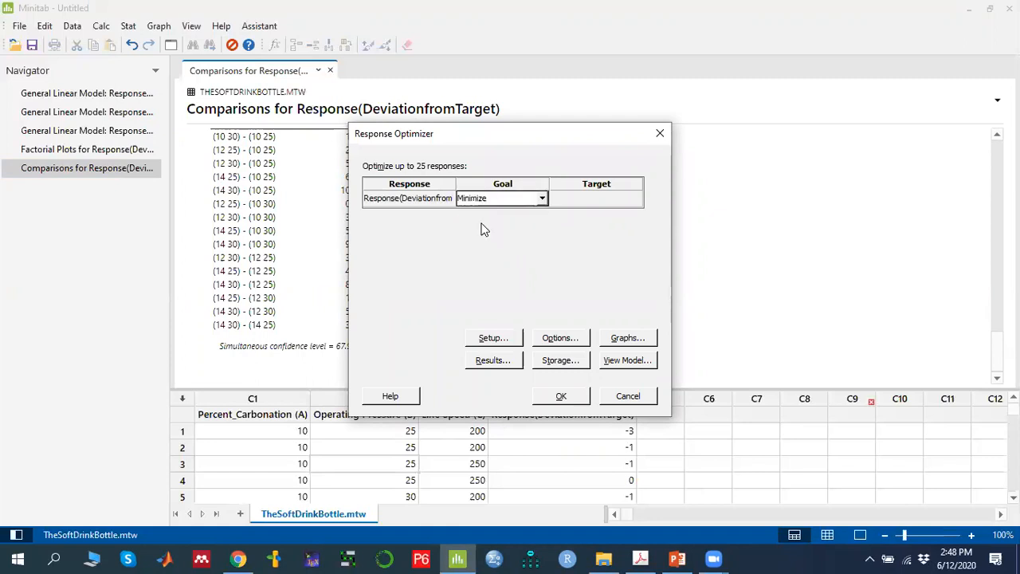
- Leave all three factors unconstrained with 95 two-sided confidence intervals, include the optimization plot, and run the optimization
click(561, 338)
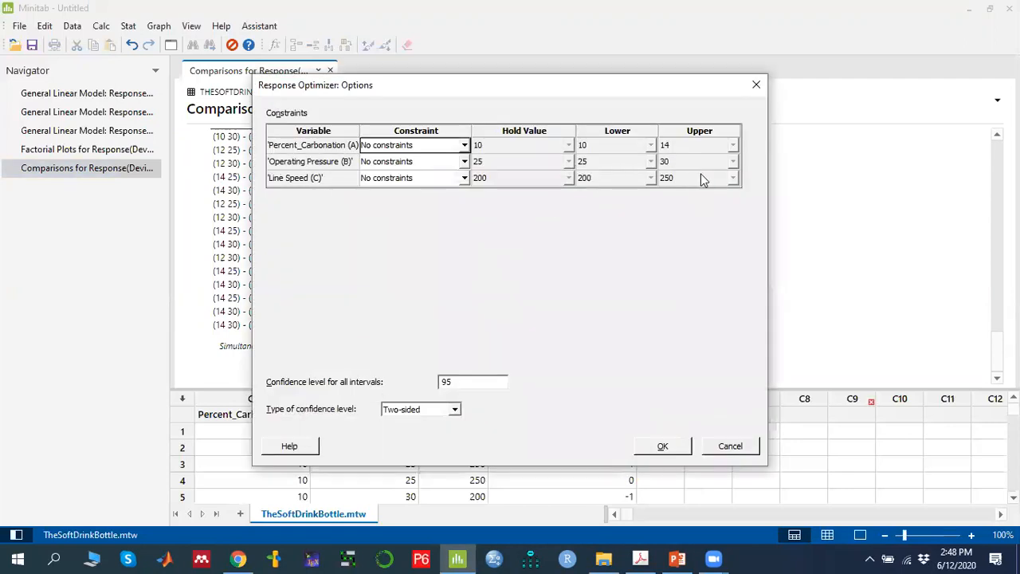
click(675, 454)
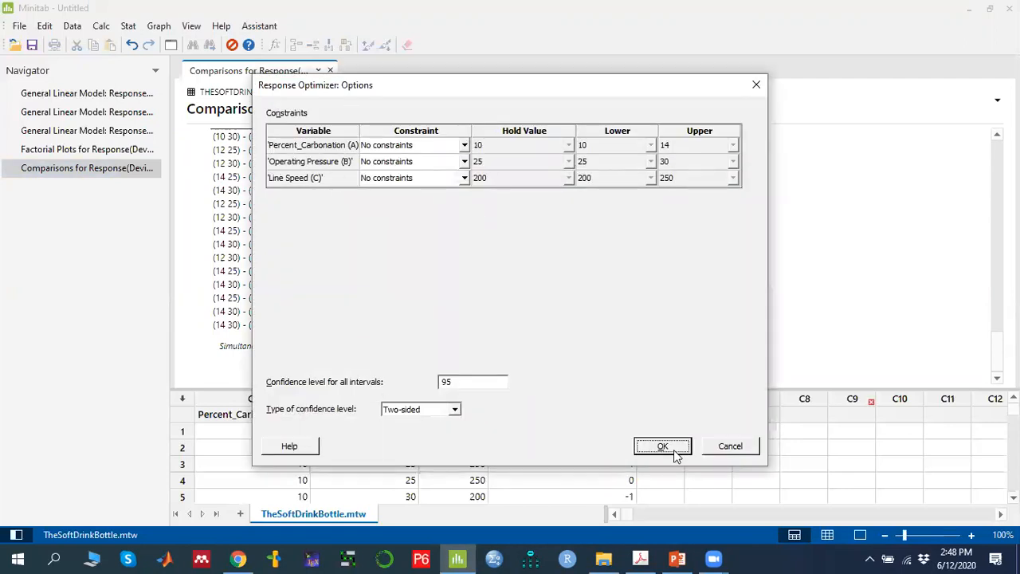
click(629, 339)
click(570, 315)
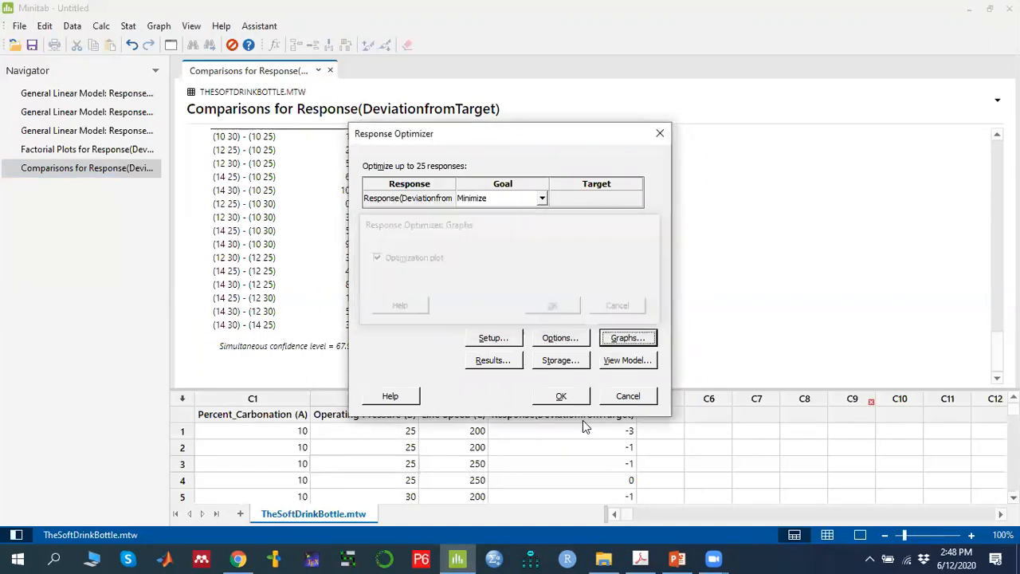
click(563, 403)
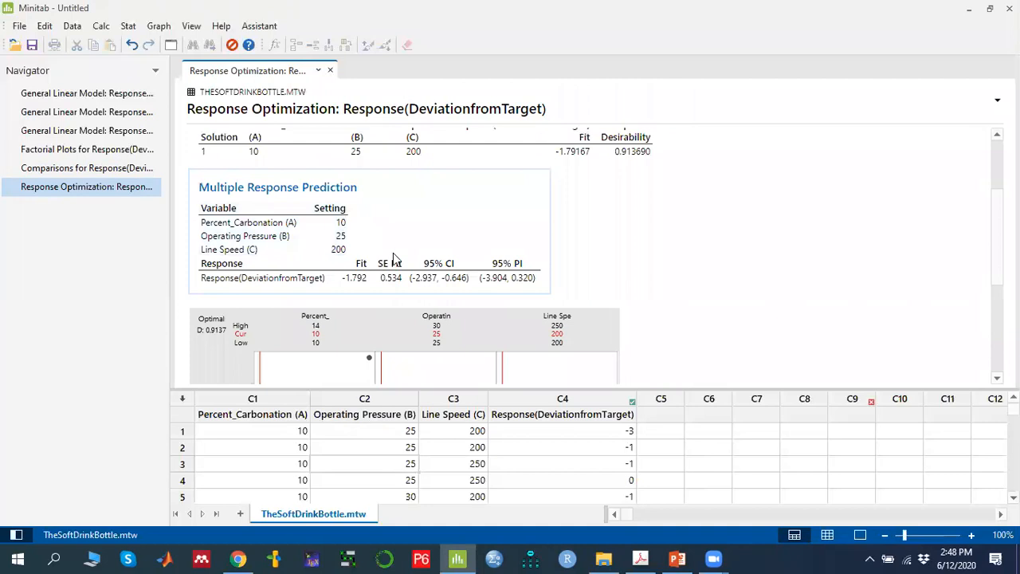
- Examine the optimization parameters, solution, multiple response prediction and optimization plot for the factor settings that minimize the response
scroll(374, 252, down, 3)
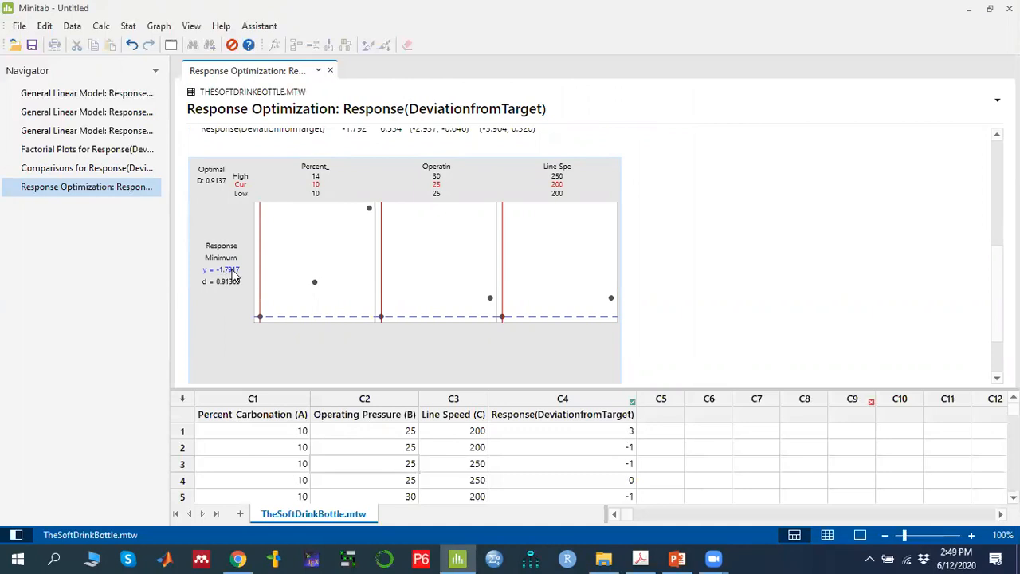
mouse_move(237, 274)
scroll(316, 196, up, 2)
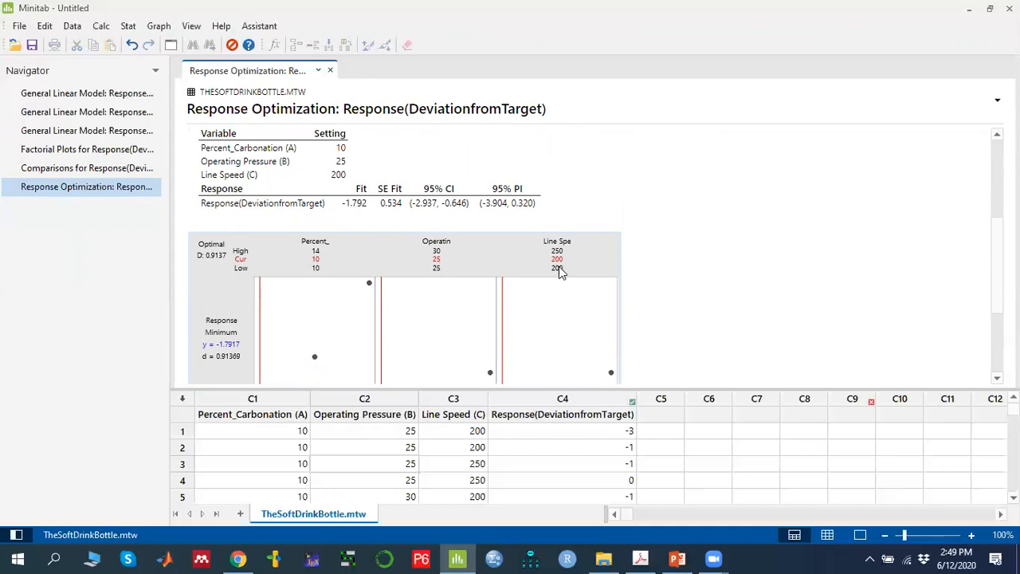
scroll(610, 313, up, 2)
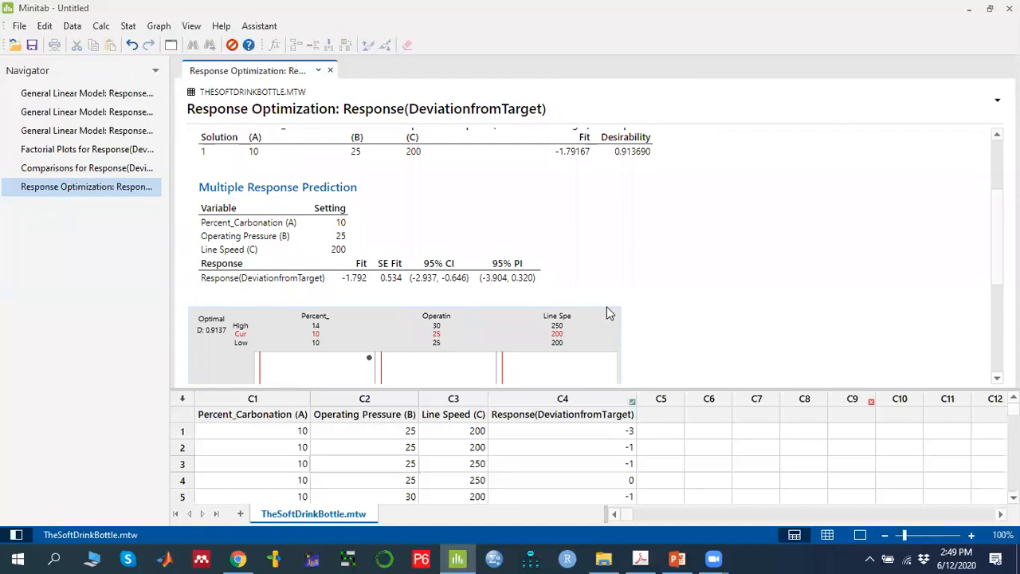
scroll(610, 313, up, 2)
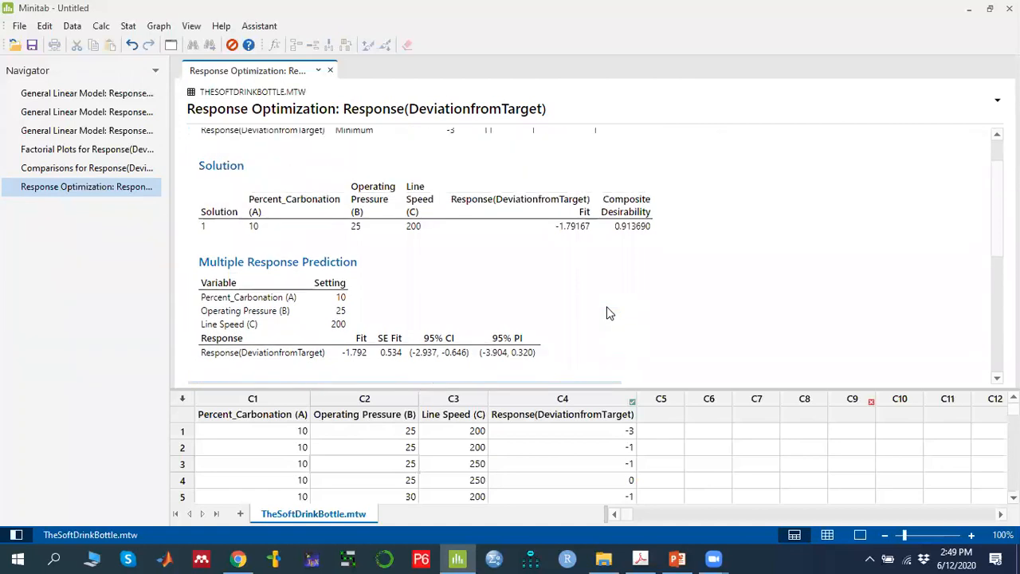
scroll(610, 314, up, 1)
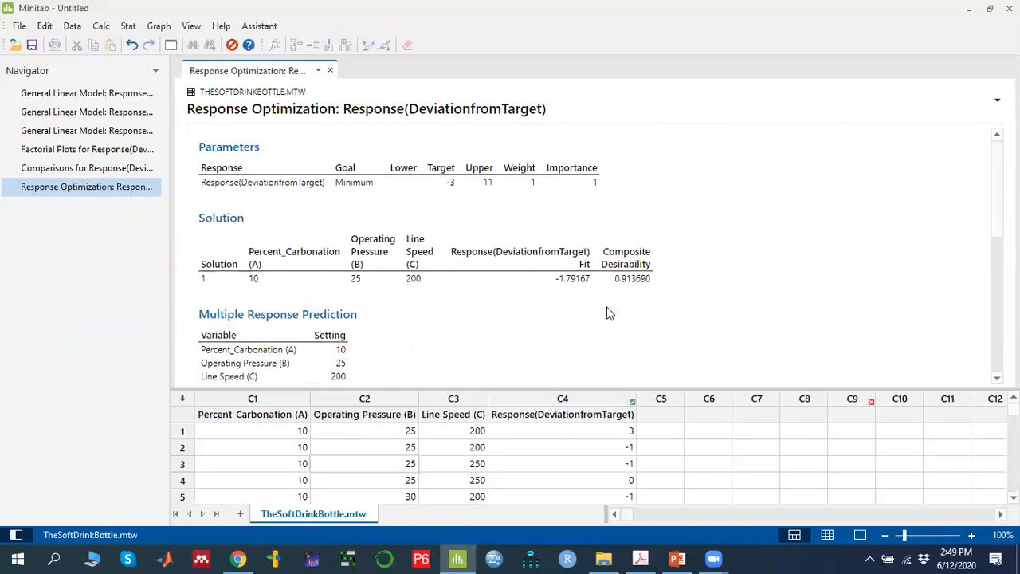
scroll(607, 308, down, 6)
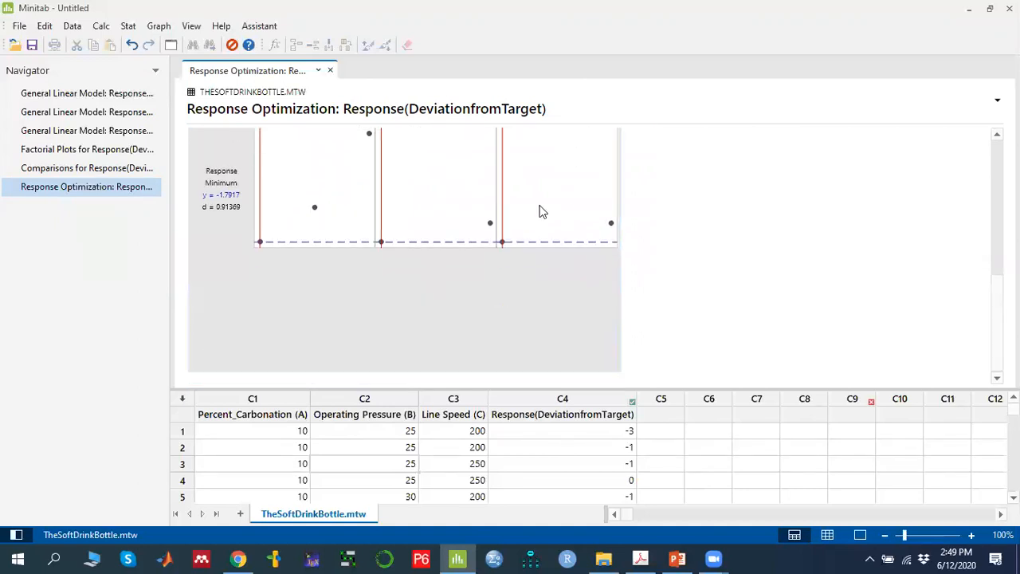
scroll(569, 219, up, 1)
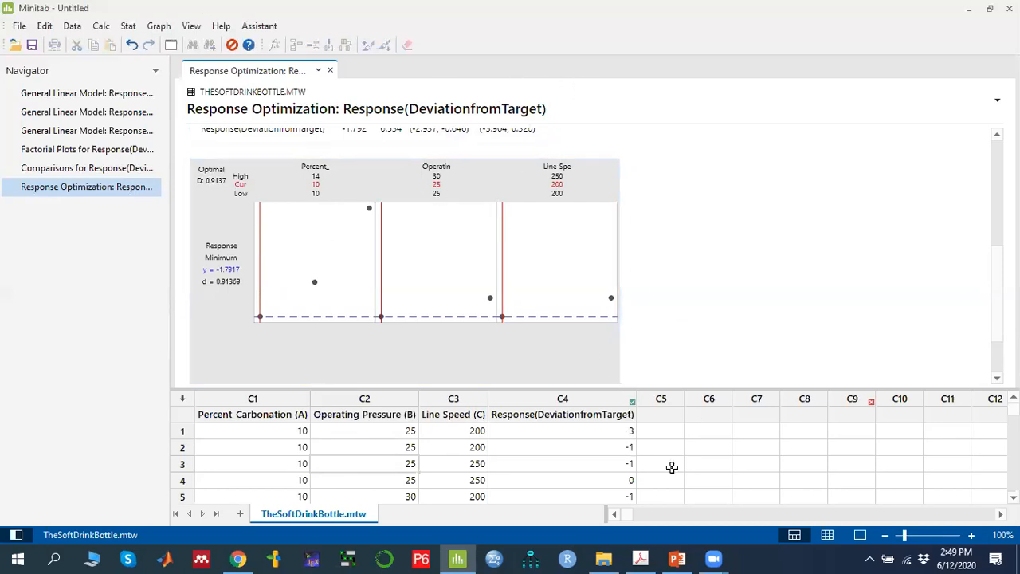
- Switch to Class Activity.pdf in Adobe Acrobat and review problem 5 on fiber breaking strength and problem 6 on cloth dyeing
click(640, 558)
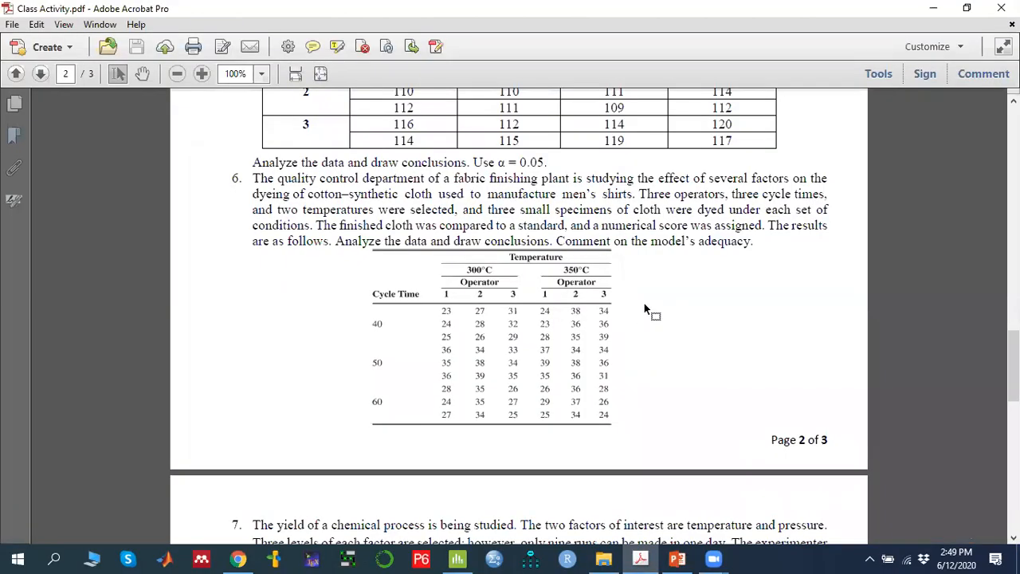
scroll(646, 310, down, 1)
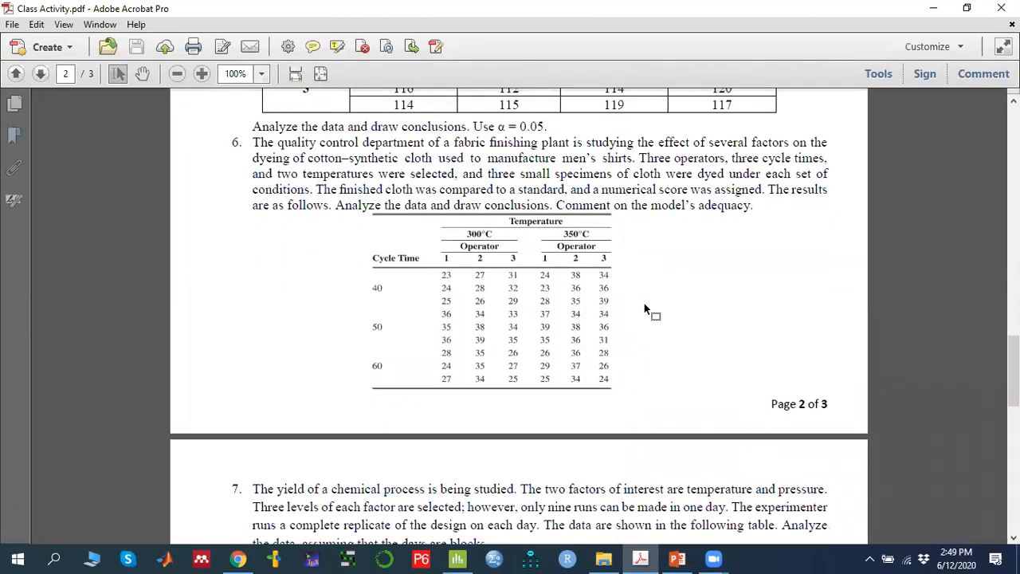
scroll(645, 304, up, 5)
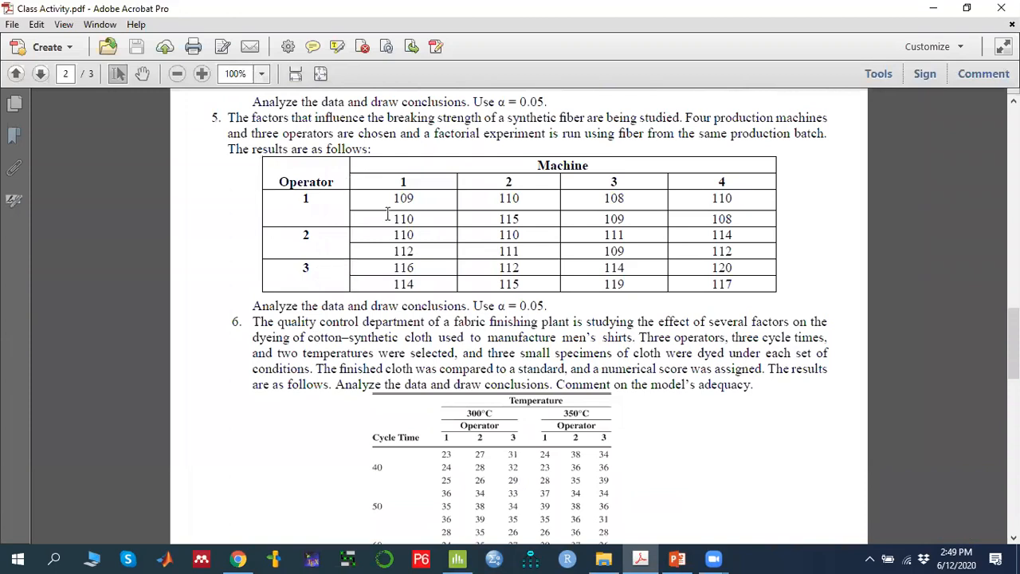
scroll(422, 241, down, 3)
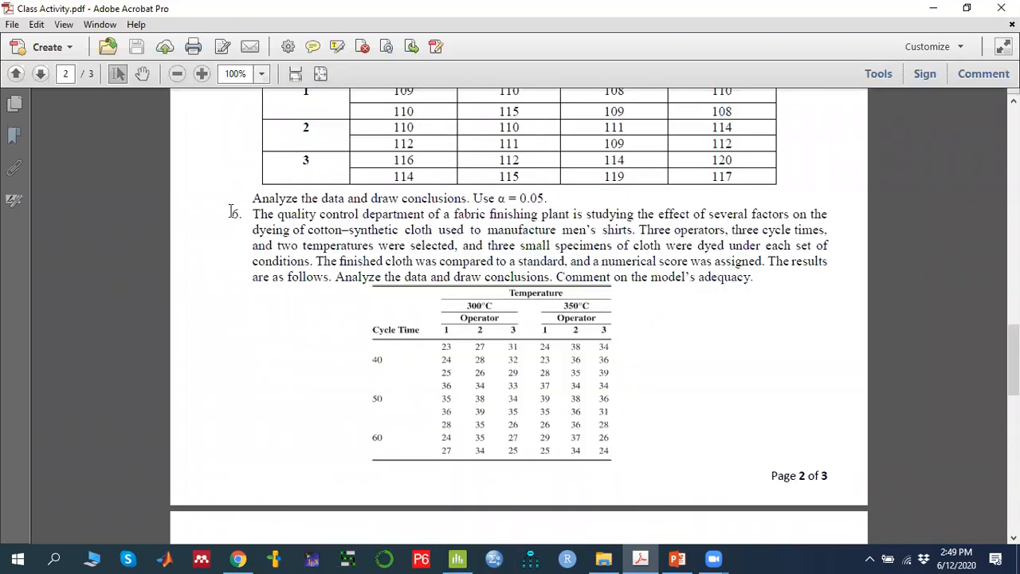
drag(231, 212, 289, 232)
- Review problem 7 on chemical process yield and problem 8 on nickel-titanium alloy cracking, including its sub-questions and data table
scroll(362, 305, down, 11)
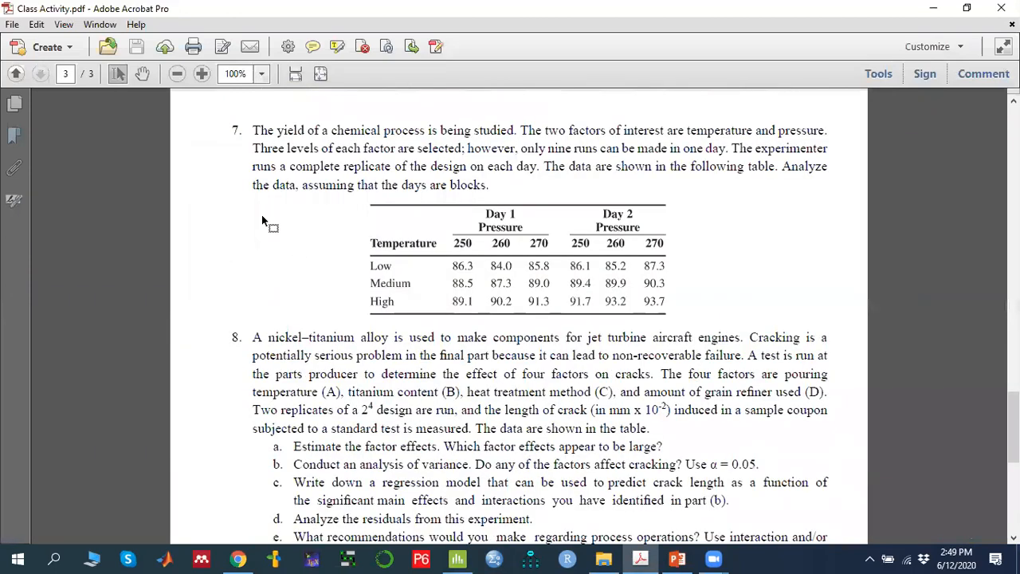
scroll(369, 255, down, 5)
scroll(368, 255, down, 5)
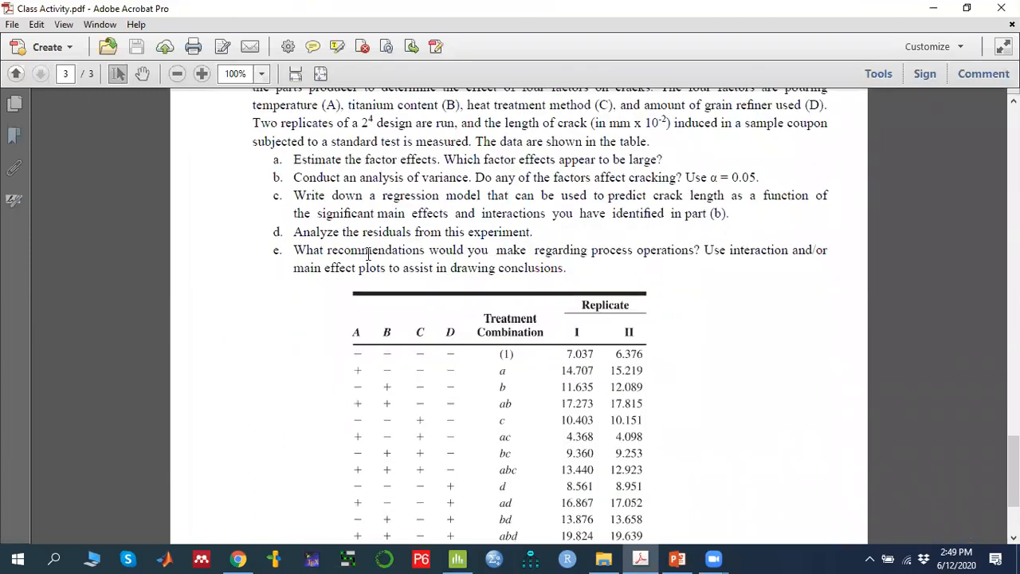
scroll(368, 254, up, 3)
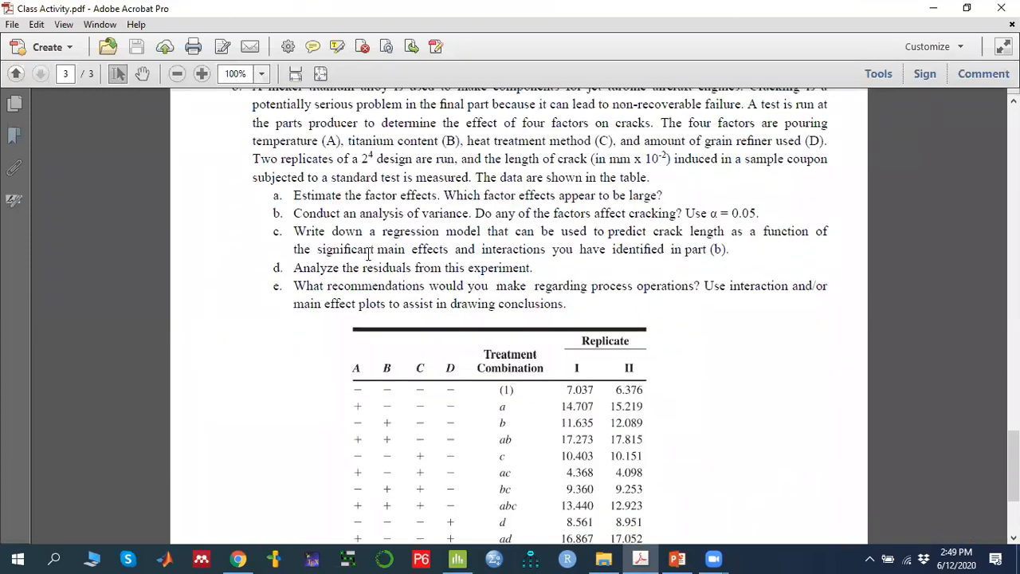
scroll(368, 254, up, 4)
drag(233, 228, 291, 243)
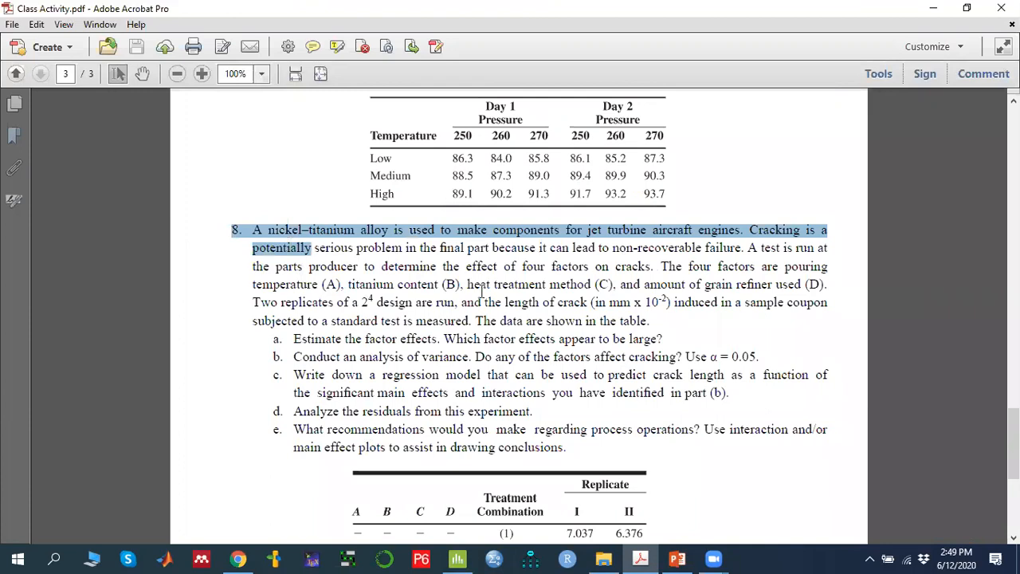
scroll(515, 293, down, 5)
scroll(515, 292, down, 4)
scroll(514, 294, up, 20)
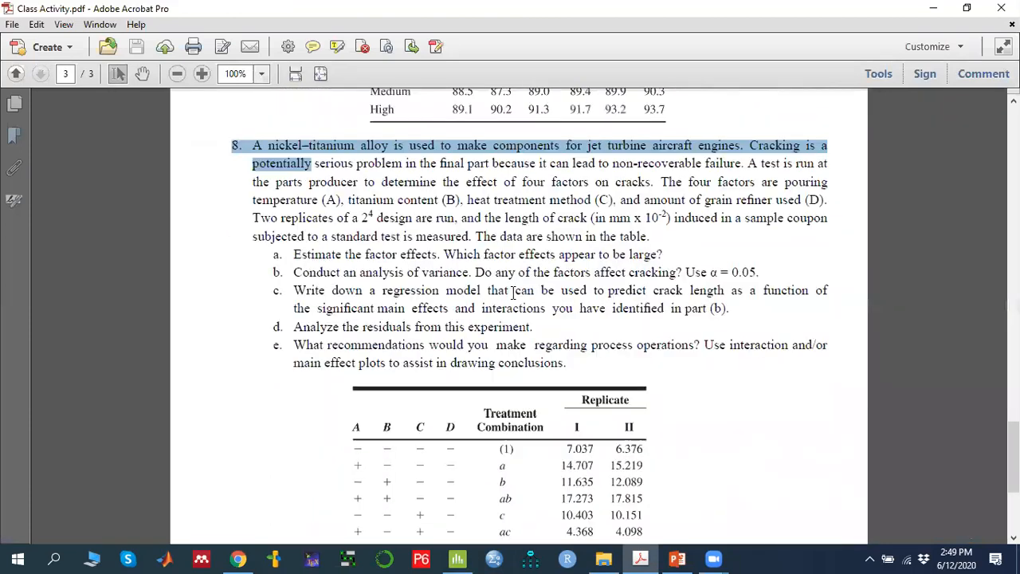
drag(229, 130, 309, 170)
scroll(323, 208, down, 12)
scroll(323, 209, down, 5)
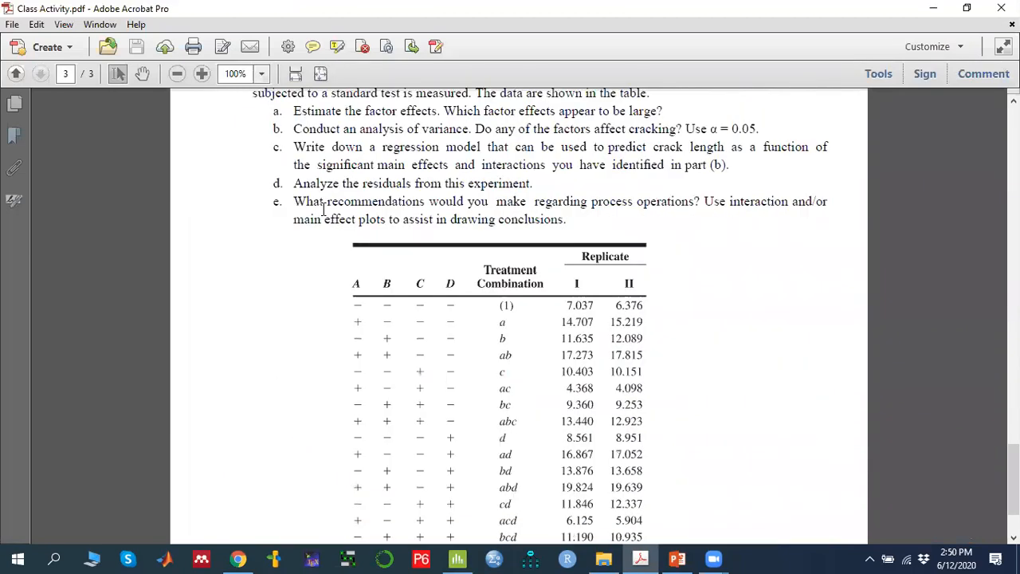